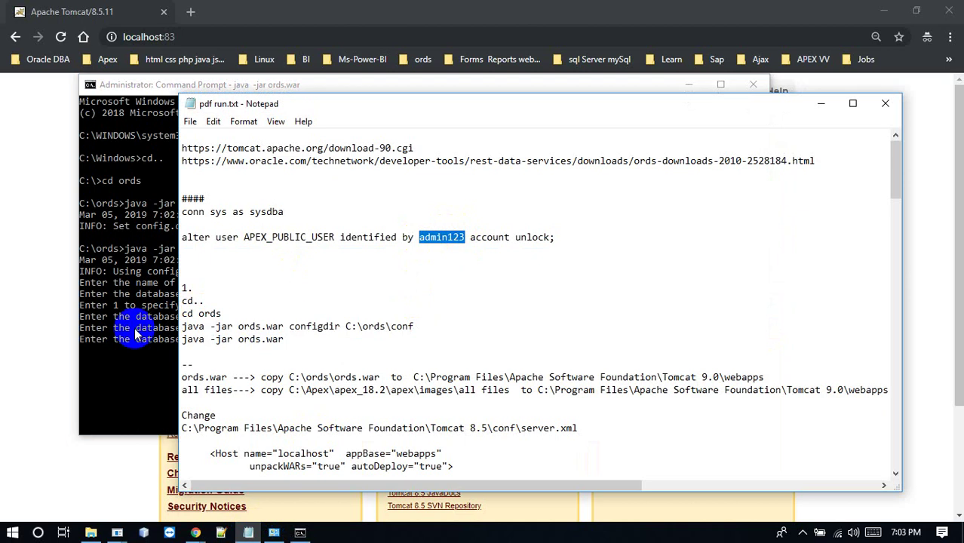
Supply the APEX_PUBLIC_USER, APEX_LISTENER and APEX_REST_PUBLIC_USER passwords, then choose 2 to exit ORDS setup
left_click(134, 327)
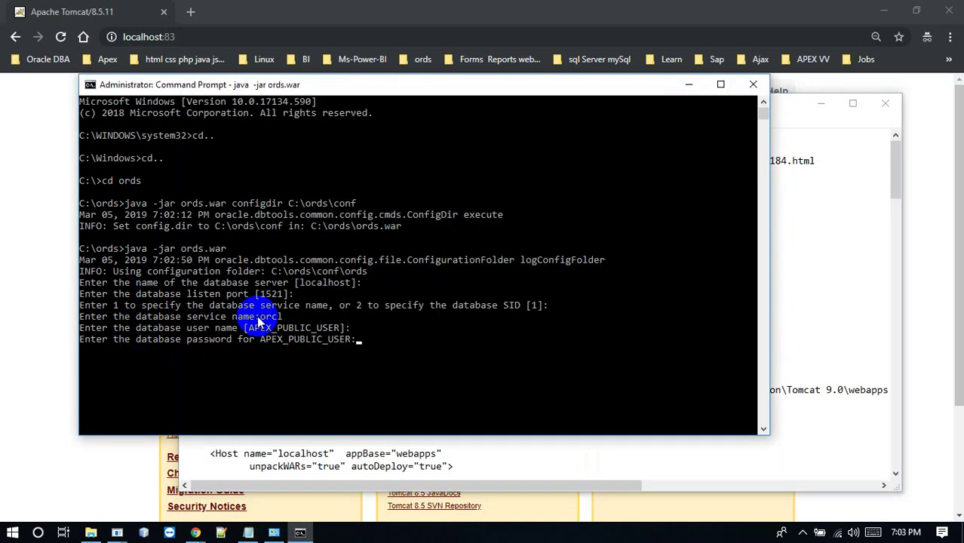
key("Return")
key("Return")
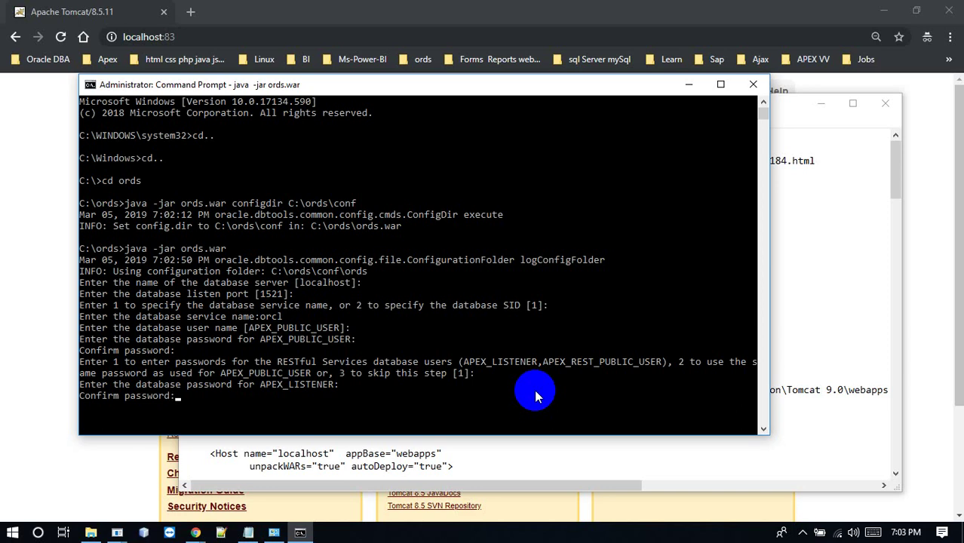
key("Return")
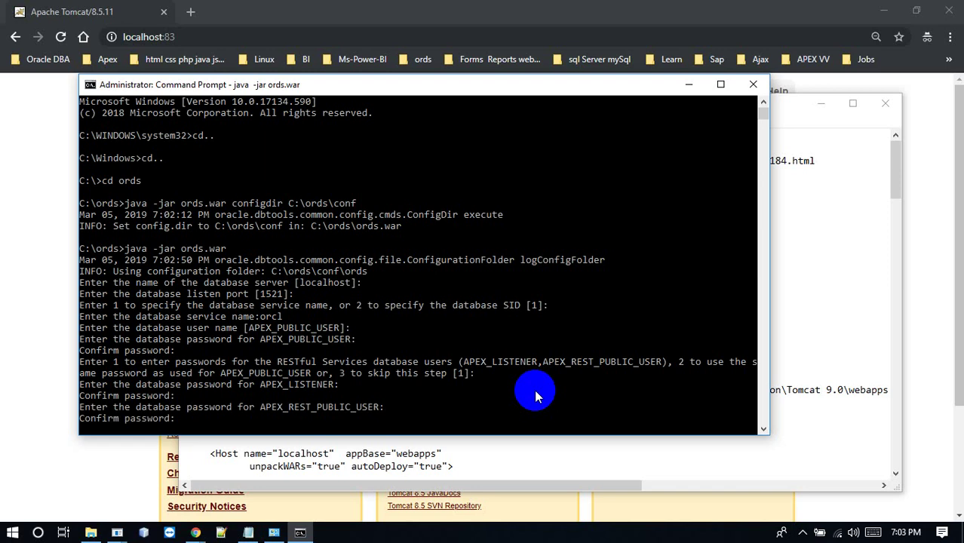
key("Return")
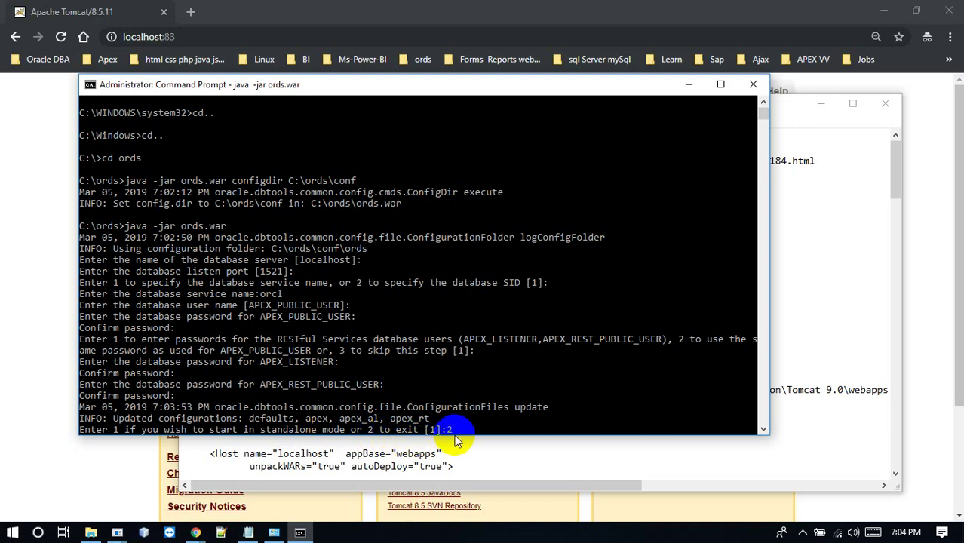
key("Return")
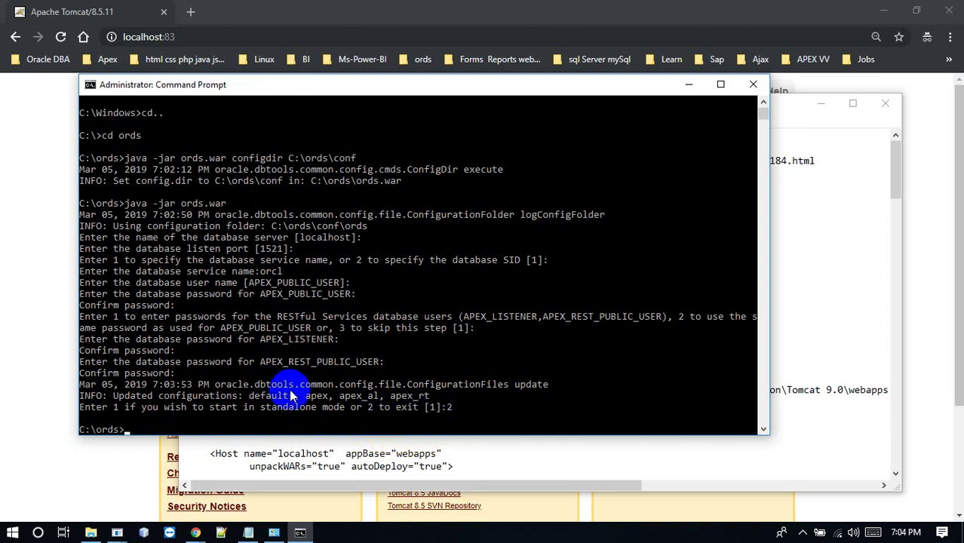
left_click(280, 398)
key("alt+Tab")
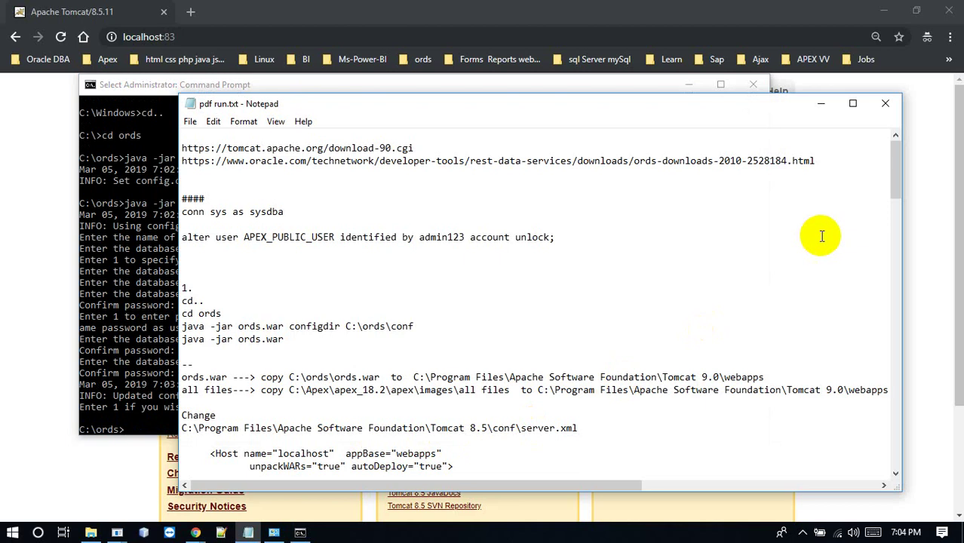
Scroll pdf run.txt to the Tomcat server.xml notes and bring up Explorer on the ords pdf folder
left_click_drag(898, 187, 899, 205)
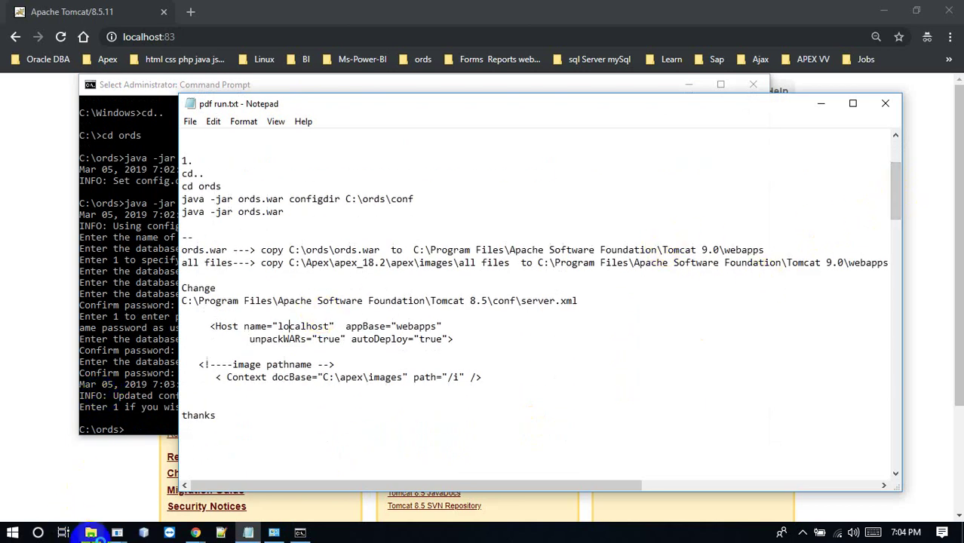
left_click(90, 533)
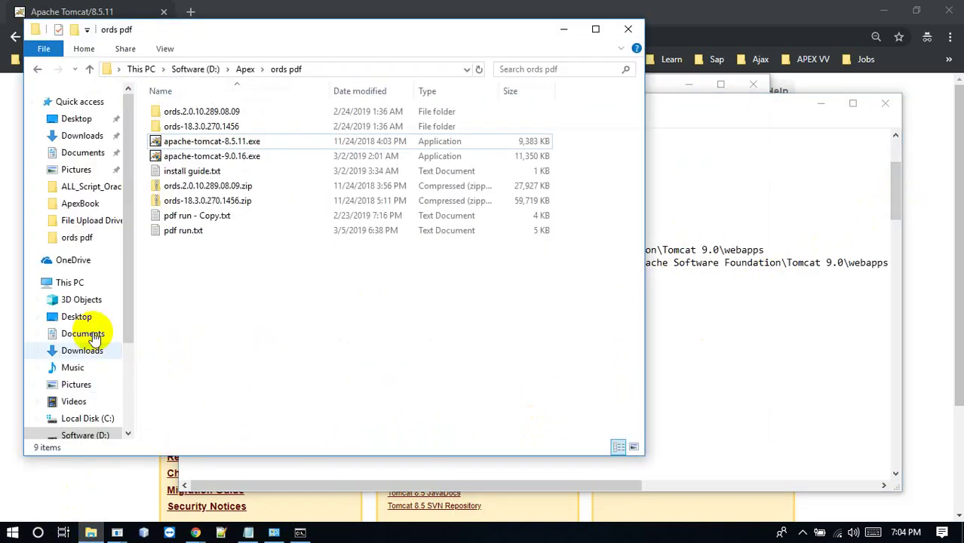
Check the C:\ords conf folders, then copy ords.war from C:\ords
left_click(91, 419)
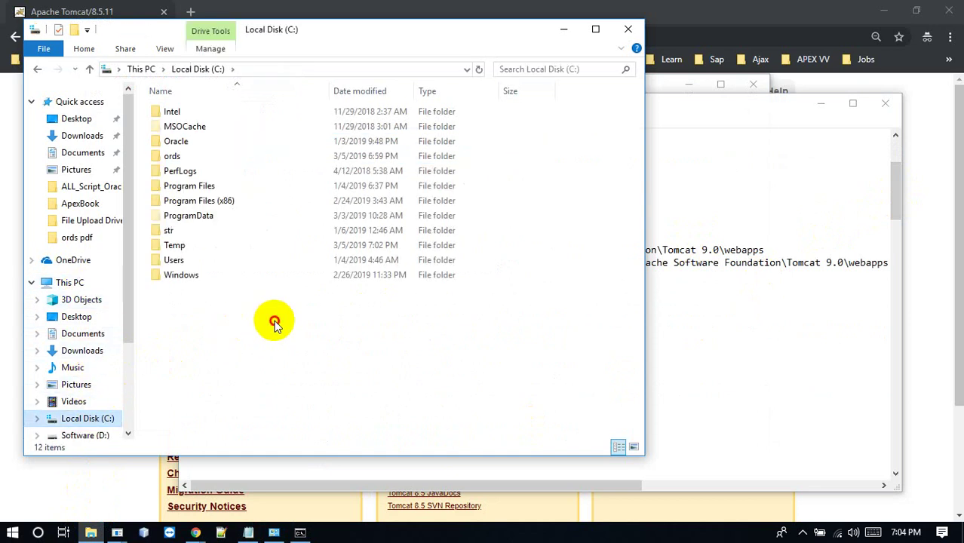
double_click(172, 157)
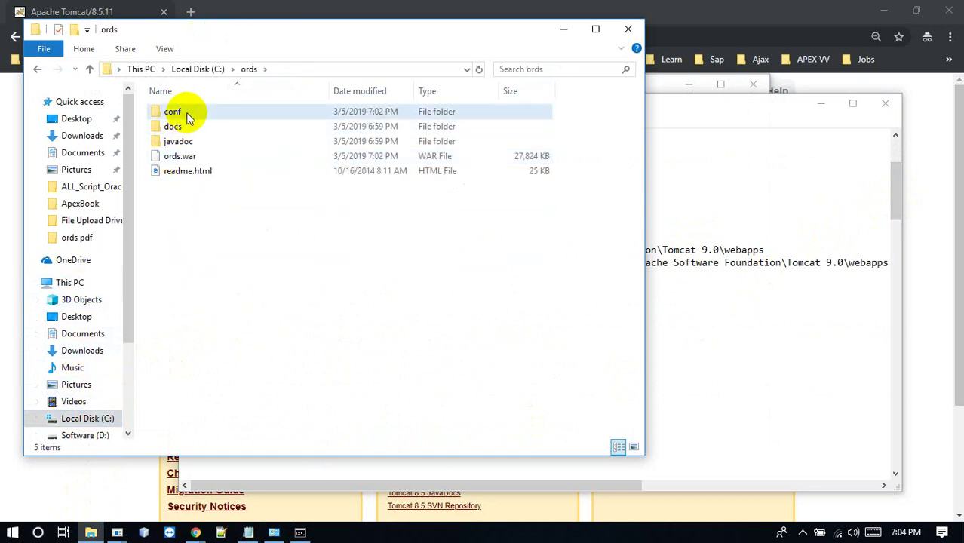
double_click(173, 111)
double_click(188, 117)
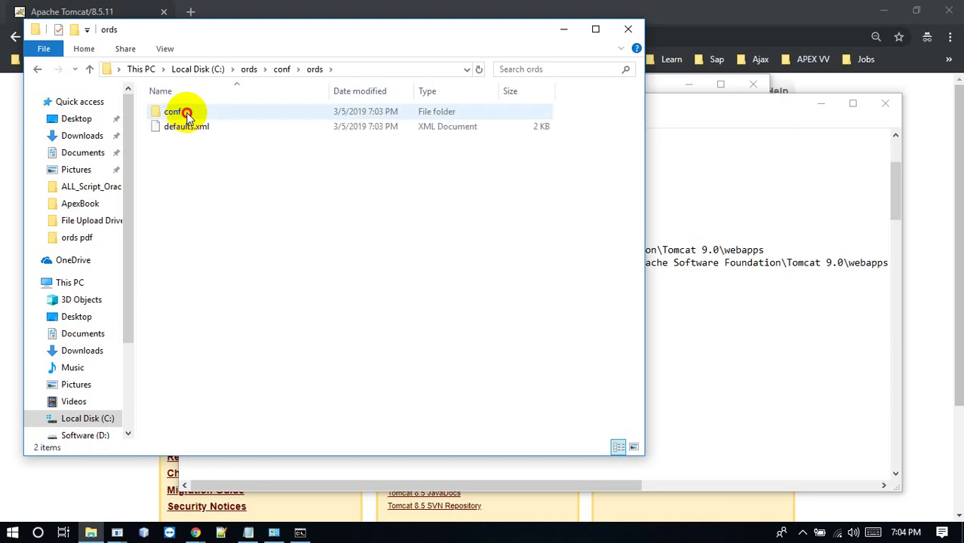
double_click(190, 118)
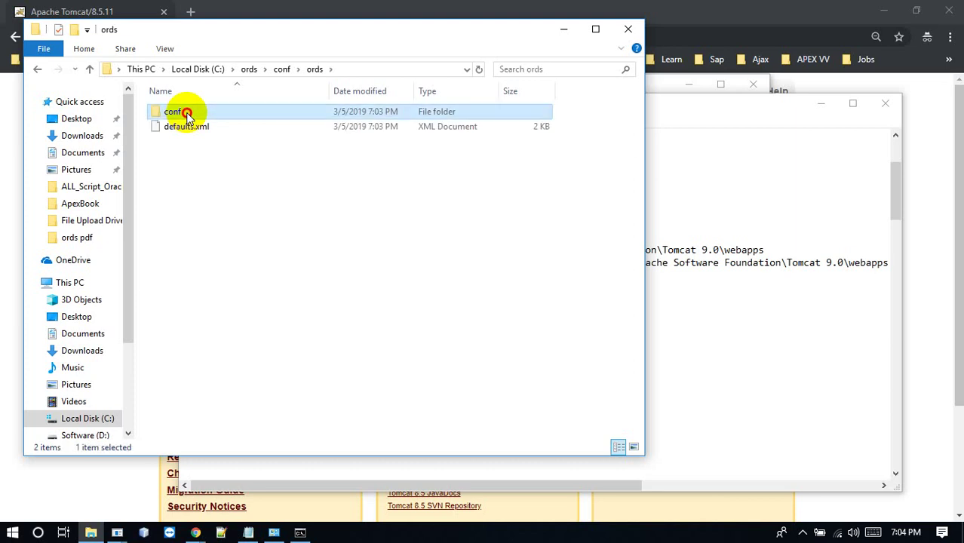
left_click(246, 70)
left_click(181, 158)
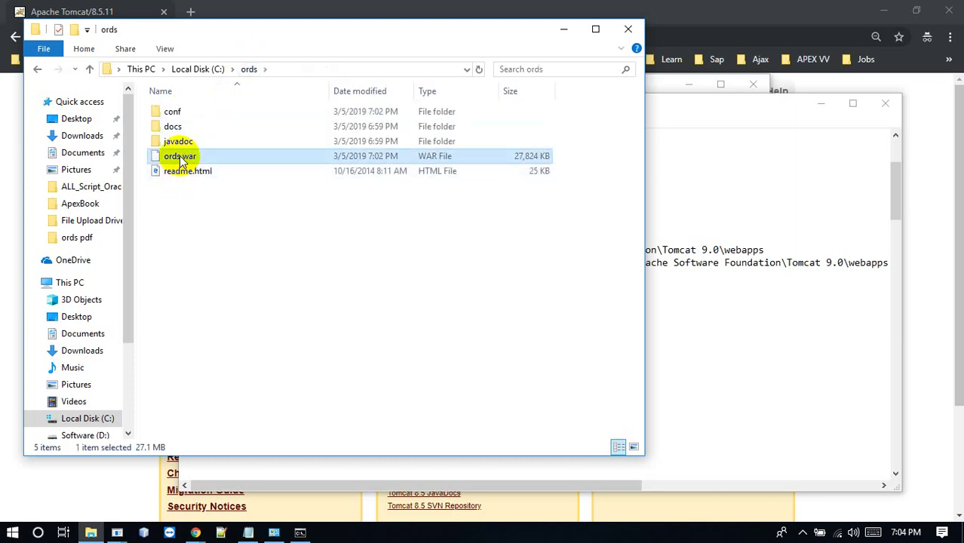
right_click(181, 160)
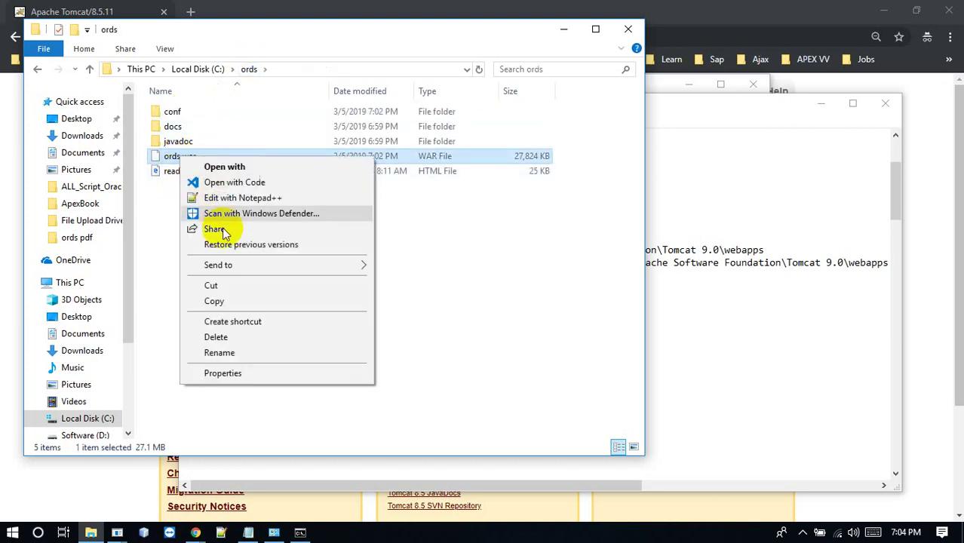
left_click(211, 300)
Paste ords.war into Program Files (x86)\Apache Software Foundation\Tomcat 8.5\webapps with administrator permission
left_click(94, 420)
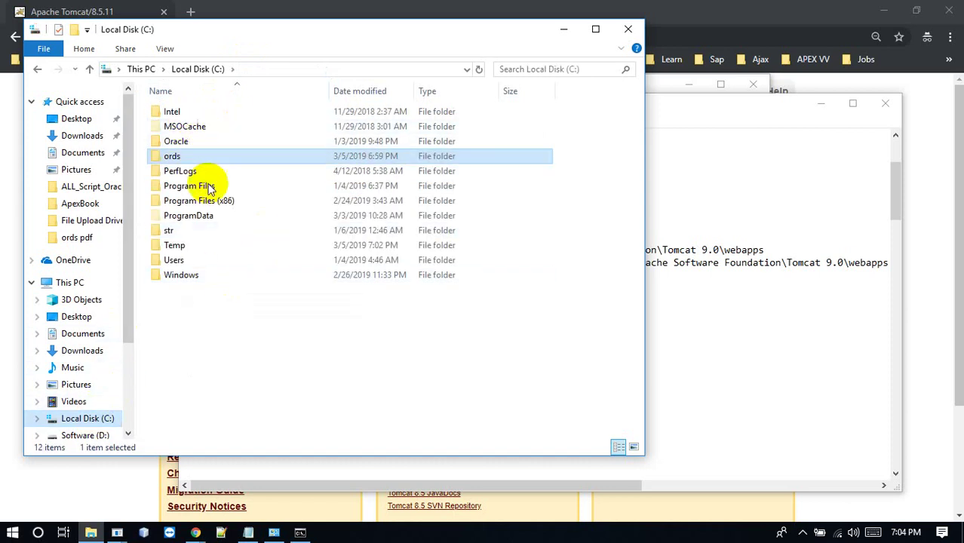
double_click(209, 185)
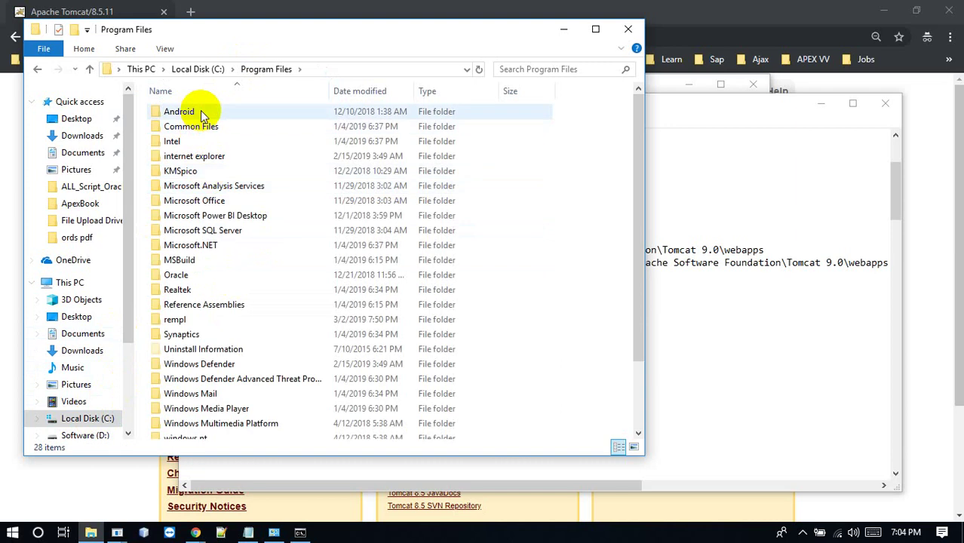
left_click(301, 93)
left_click(300, 92)
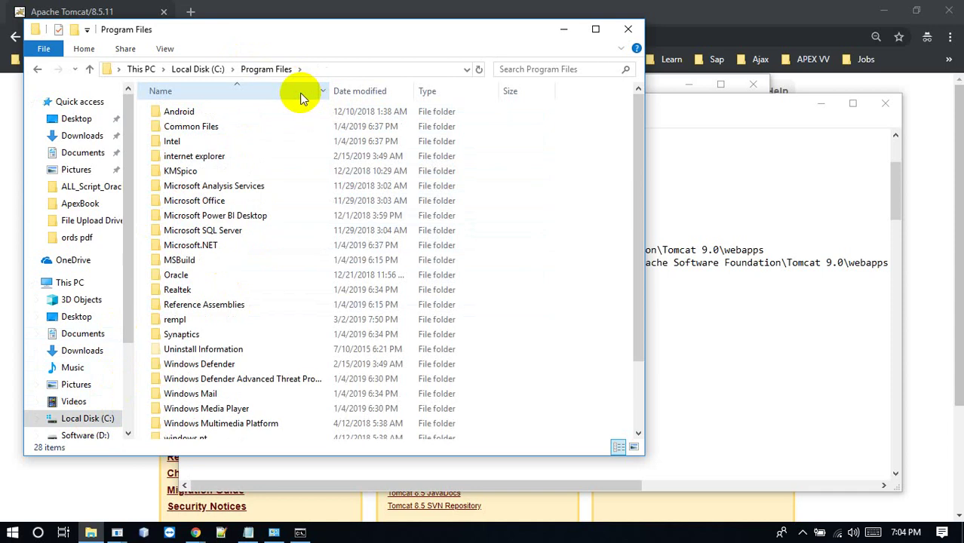
left_click(218, 70)
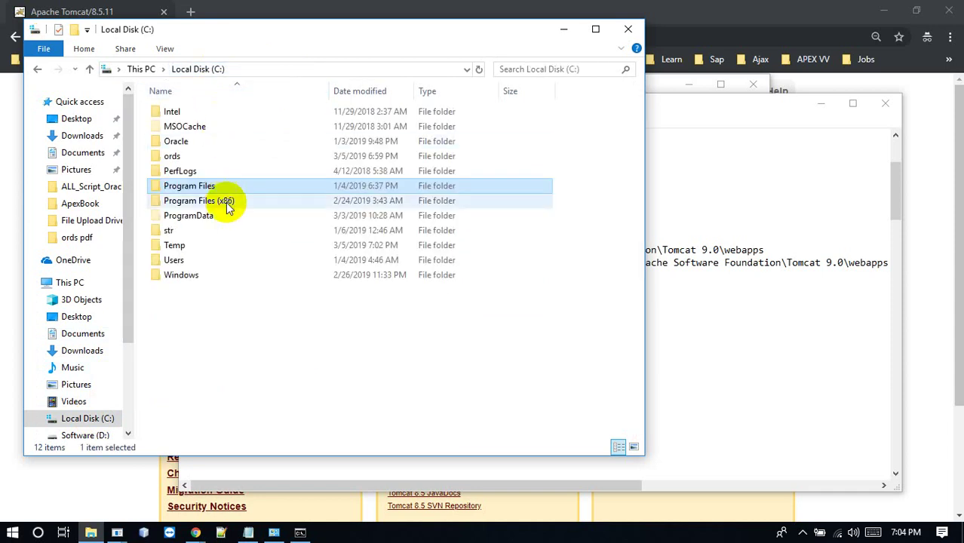
double_click(227, 204)
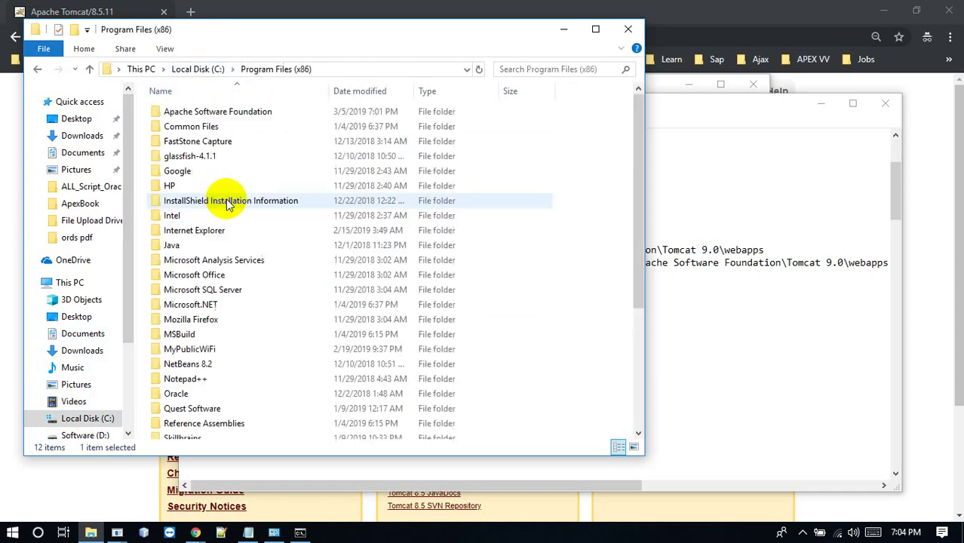
double_click(228, 111)
double_click(229, 111)
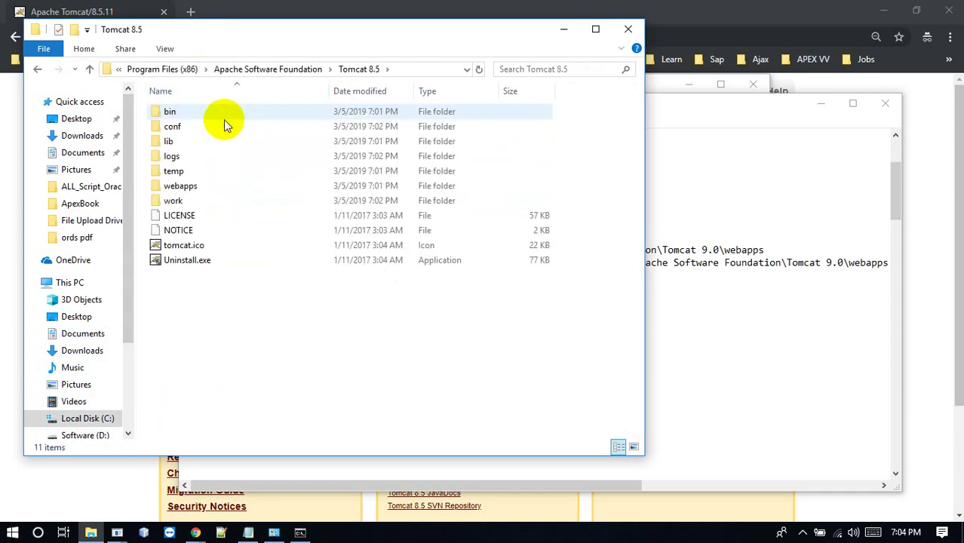
double_click(181, 186)
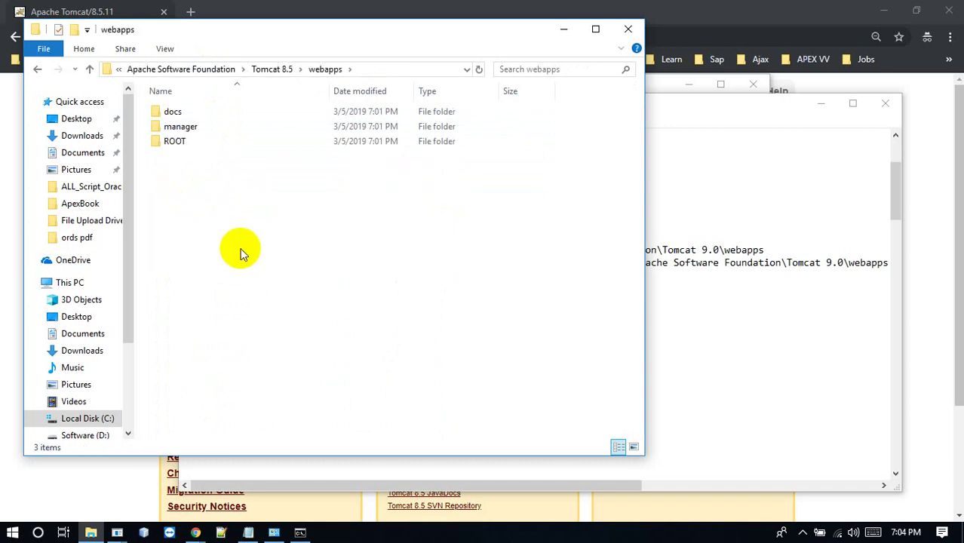
key("ctrl+v")
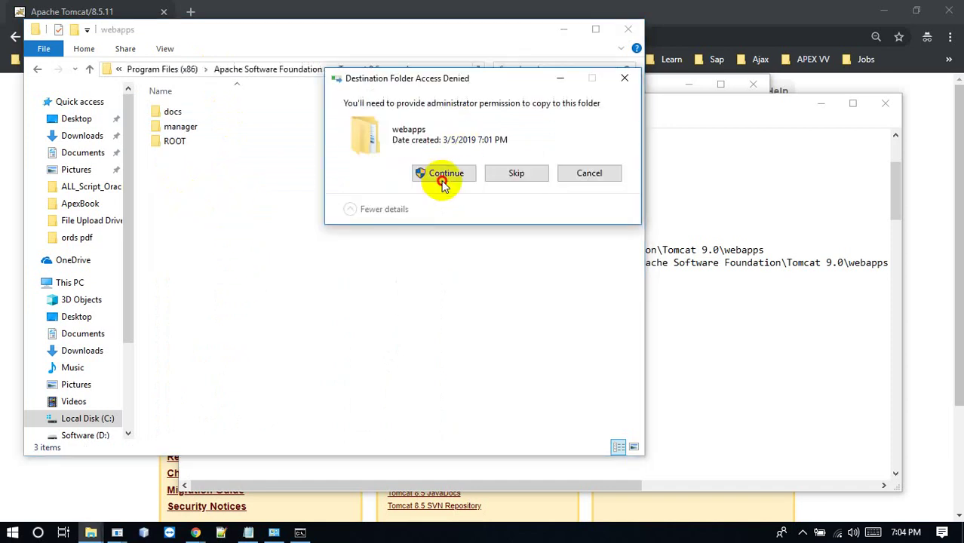
left_click(441, 178)
right_click(197, 265)
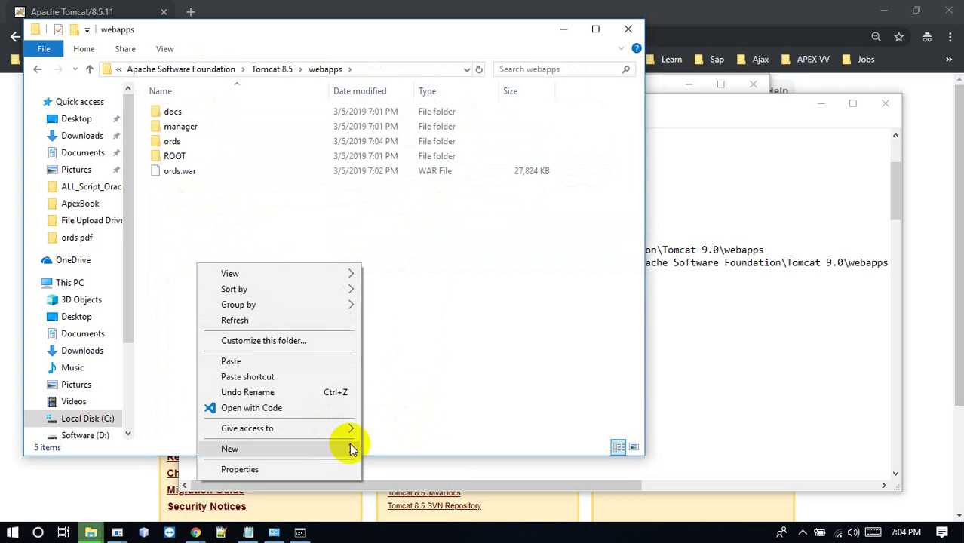
Create an 'i' folder in webapps and copy everything in C:\Oracle\Apex\apex_18.2\apex\images
left_click(375, 449)
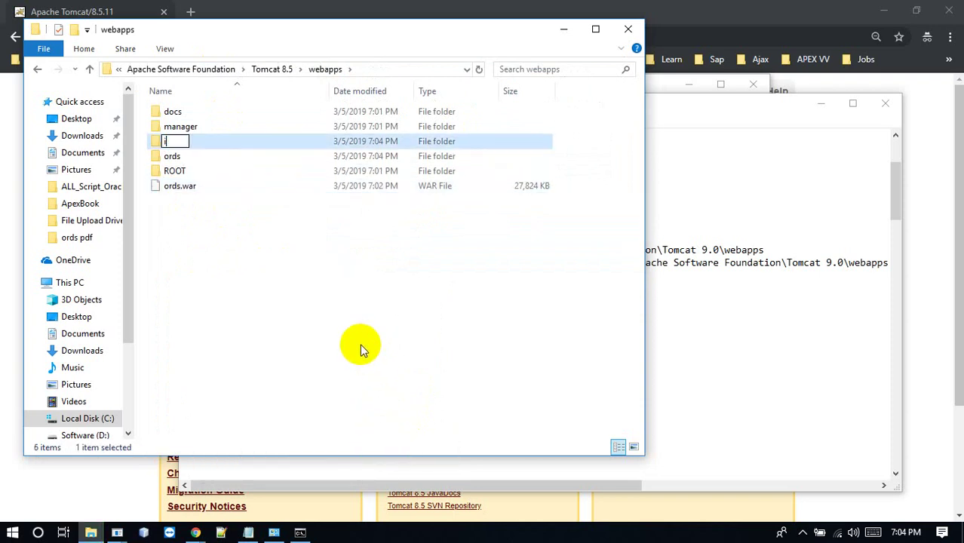
left_click(200, 280)
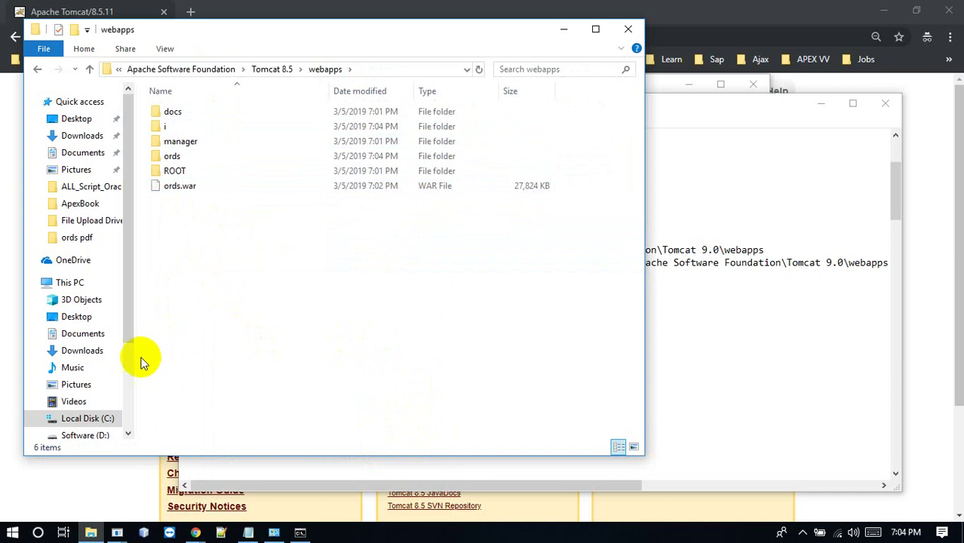
left_click(86, 419)
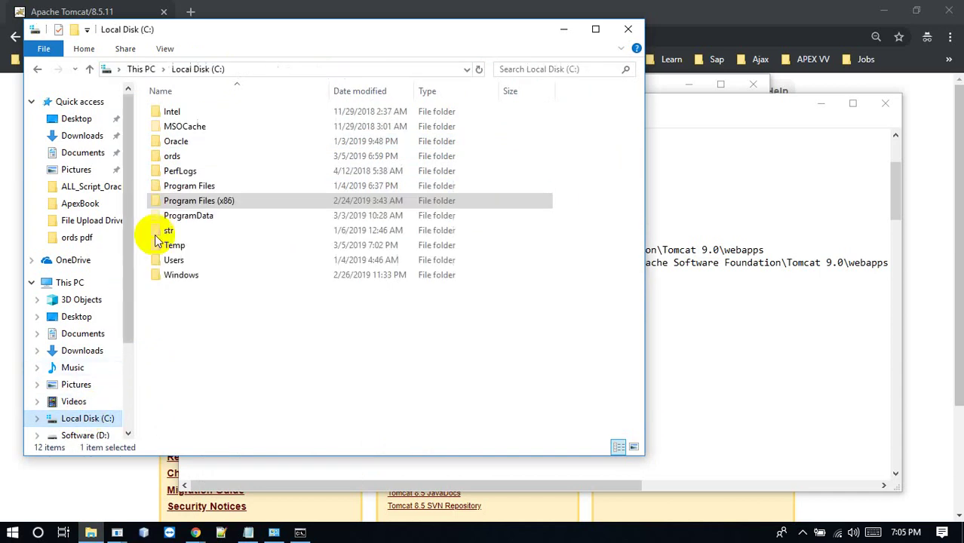
double_click(180, 143)
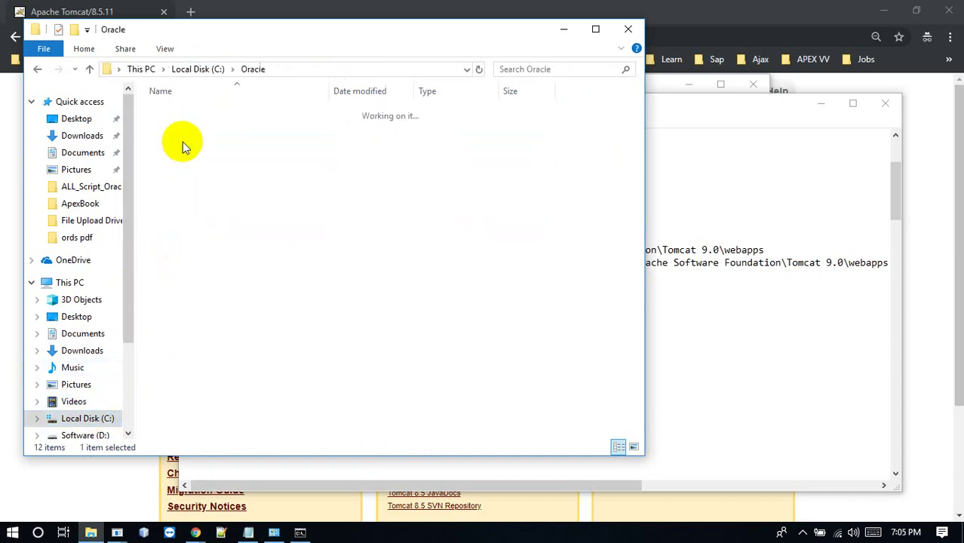
double_click(194, 115)
double_click(195, 115)
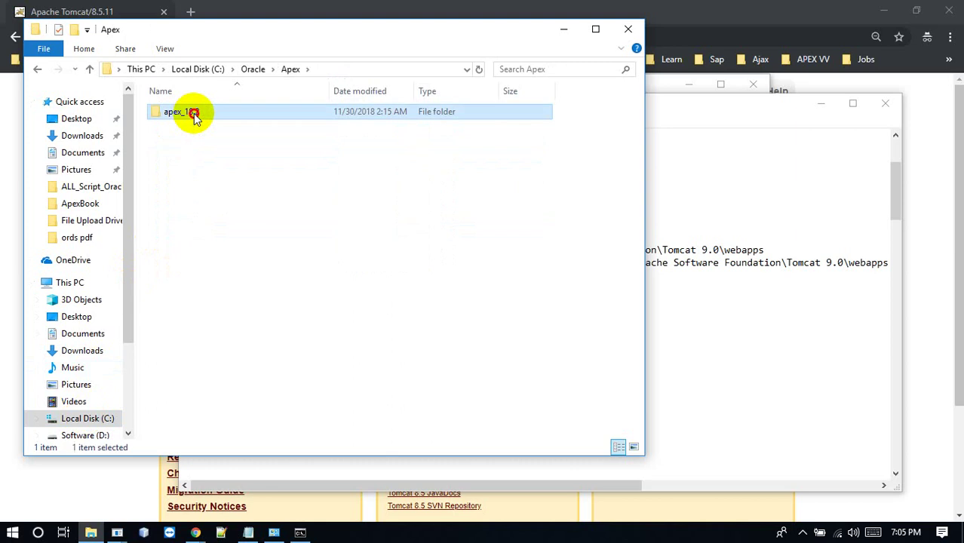
double_click(195, 115)
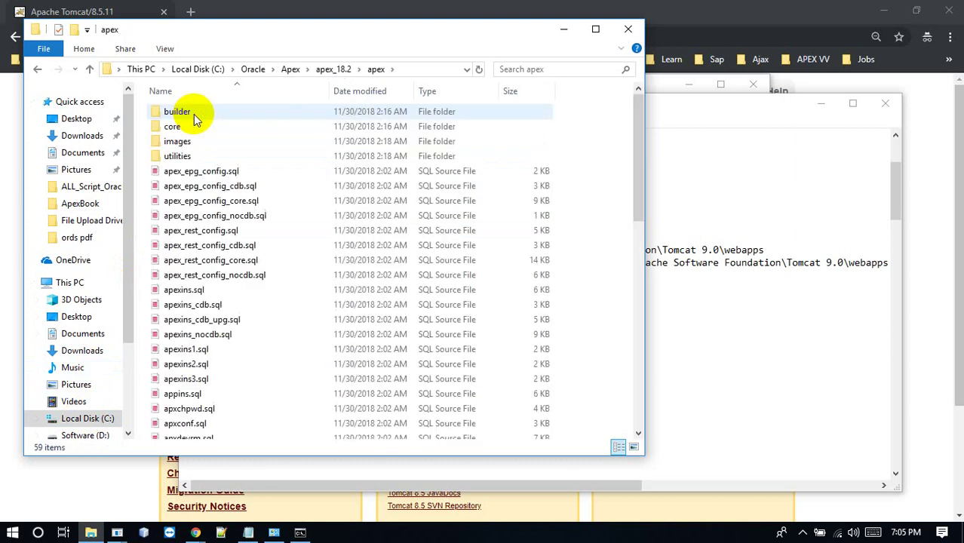
left_click(227, 144)
double_click(228, 148)
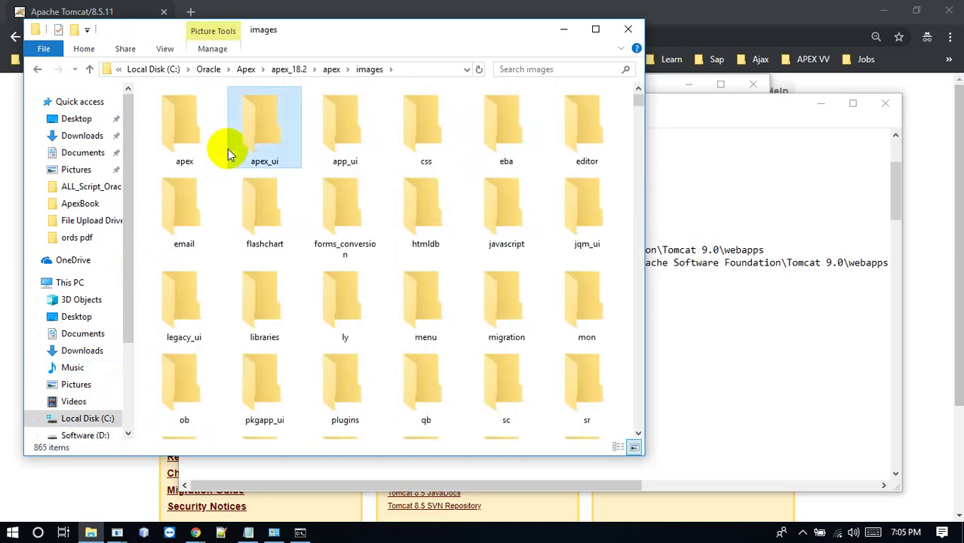
left_click(228, 149)
key("ctrl+a")
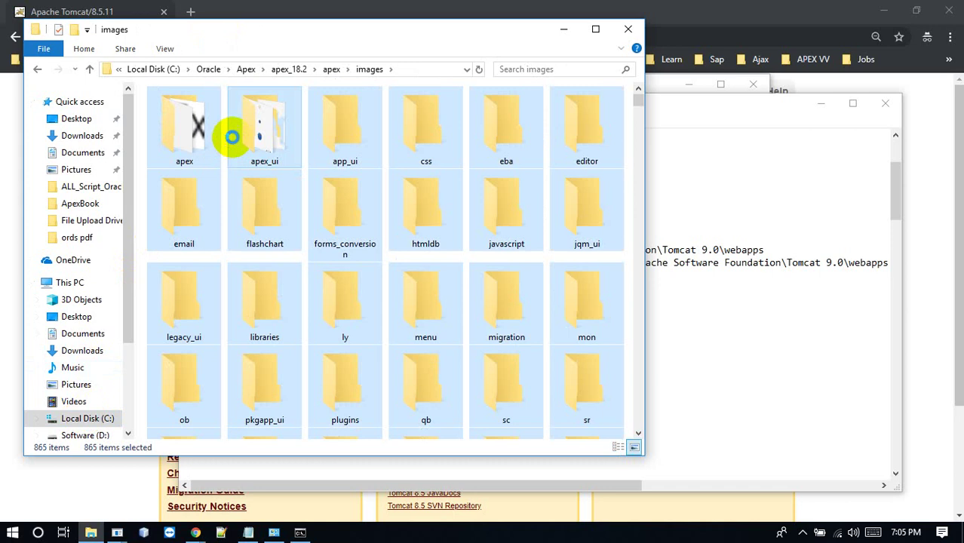
Paste the copied images into Tomcat 8.5\webapps\i
left_click(291, 69)
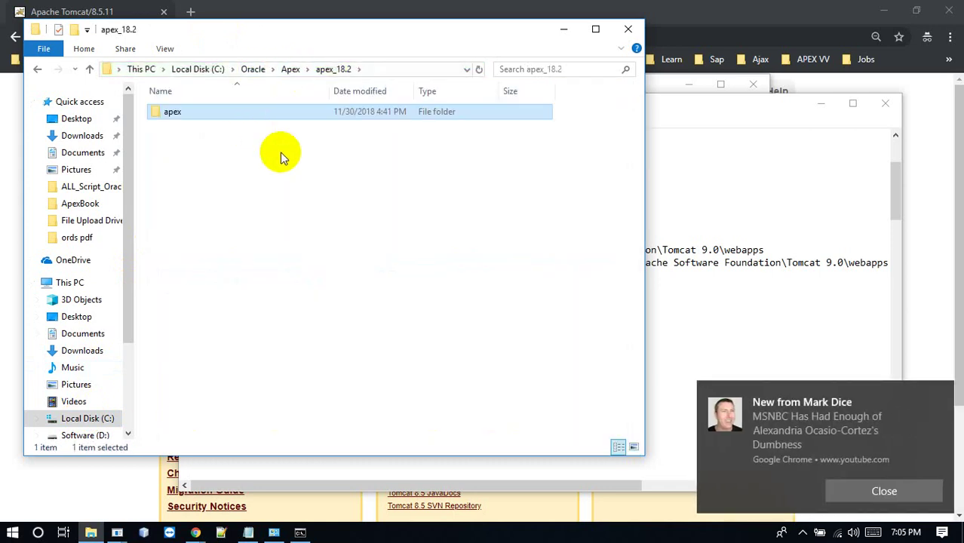
left_click(99, 420)
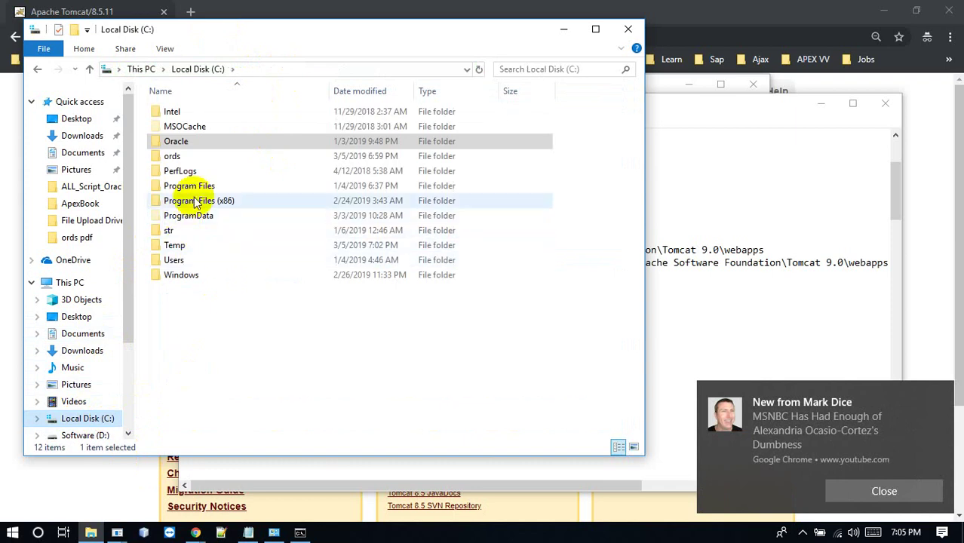
left_click(197, 202)
double_click(197, 202)
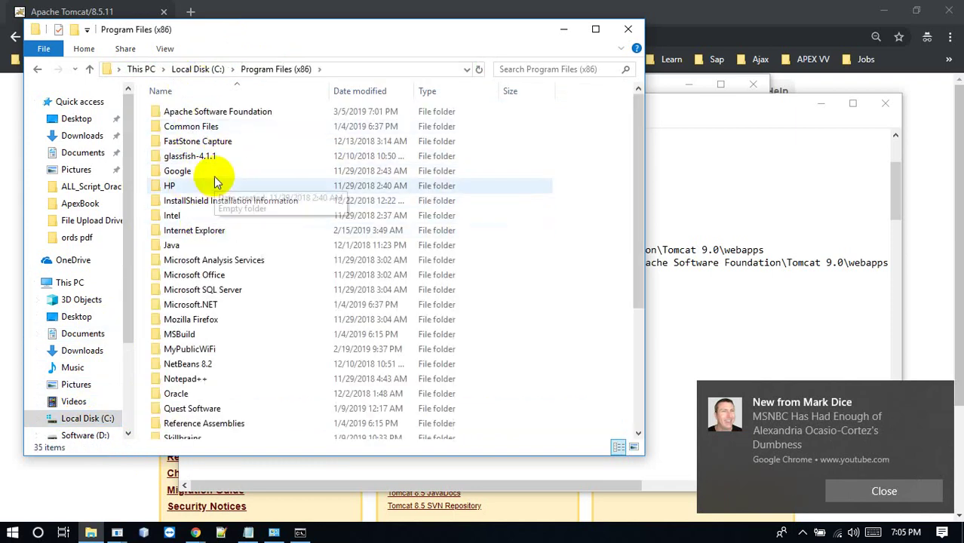
left_click(211, 113)
double_click(210, 113)
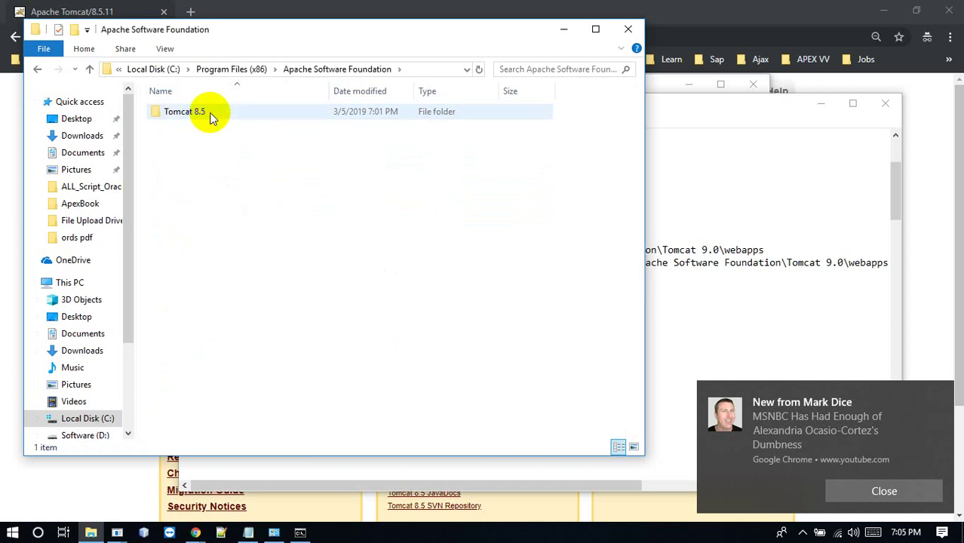
double_click(210, 112)
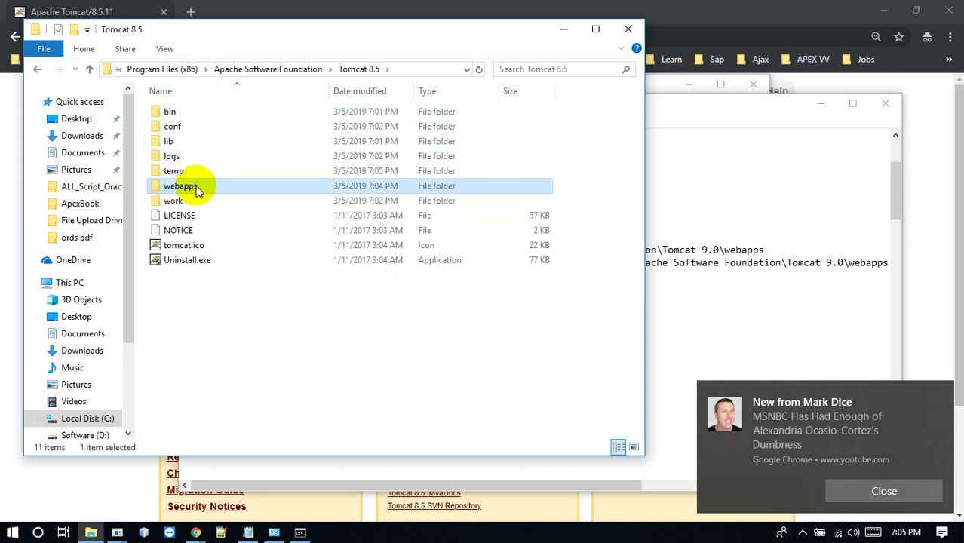
double_click(194, 185)
left_click(212, 126)
double_click(211, 127)
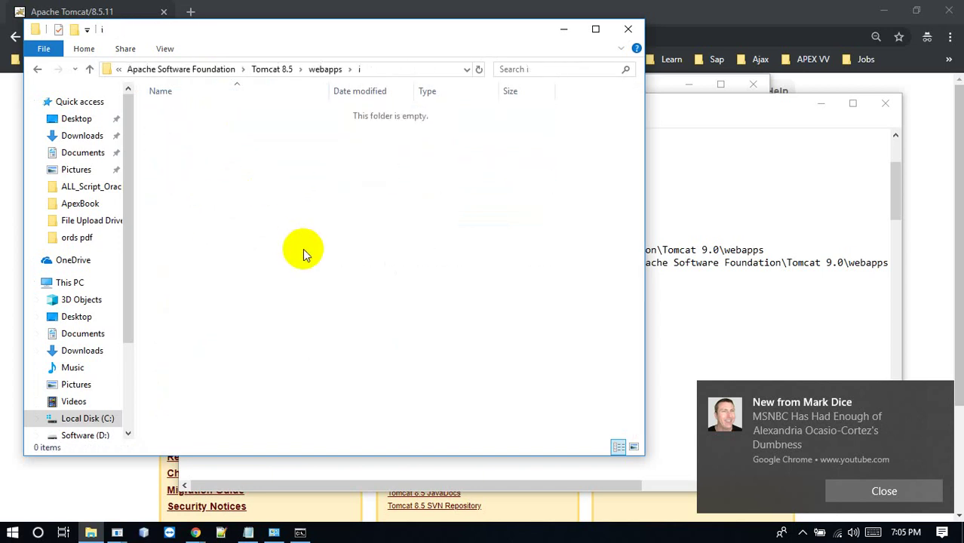
right_click(303, 249)
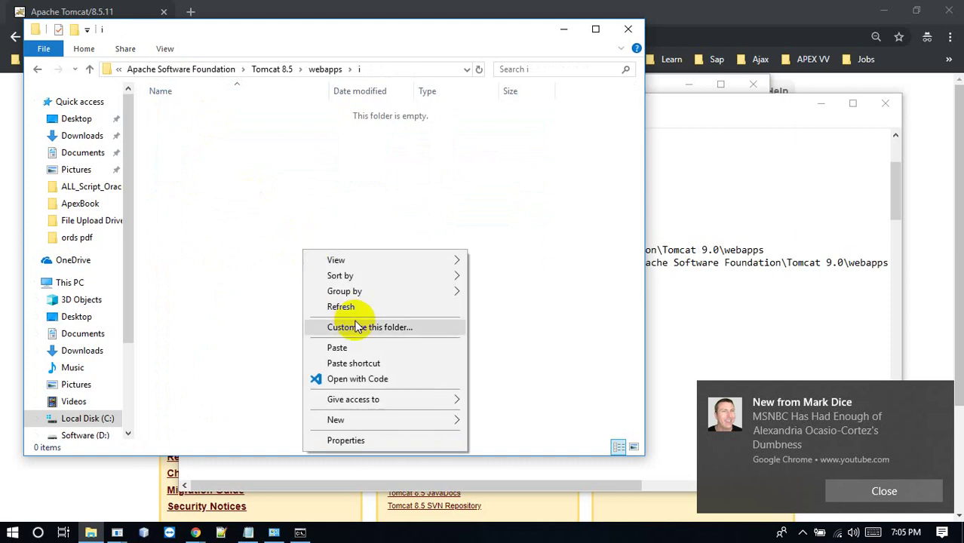
left_click(350, 349)
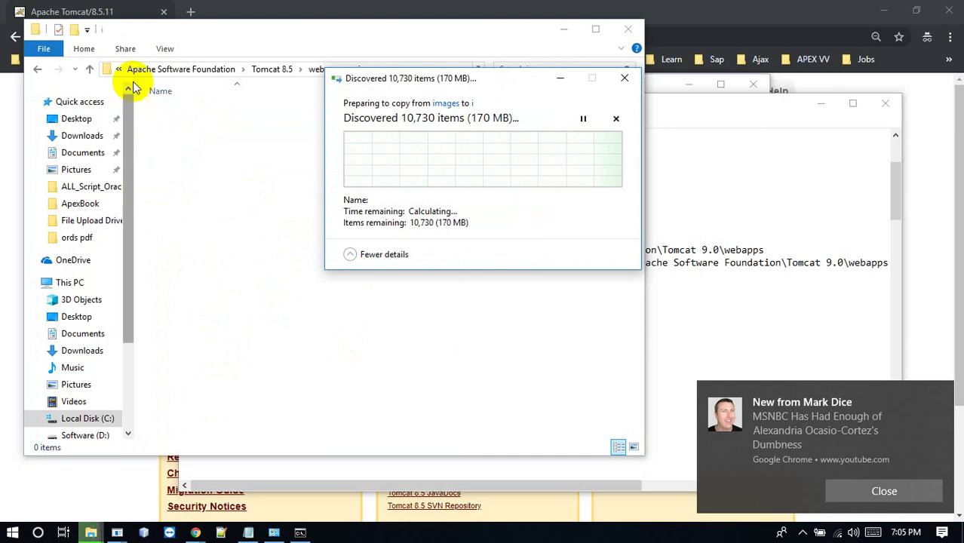
Tick 'Do this for all current items' and continue the 14,013-item copy as administrator
left_click(87, 419)
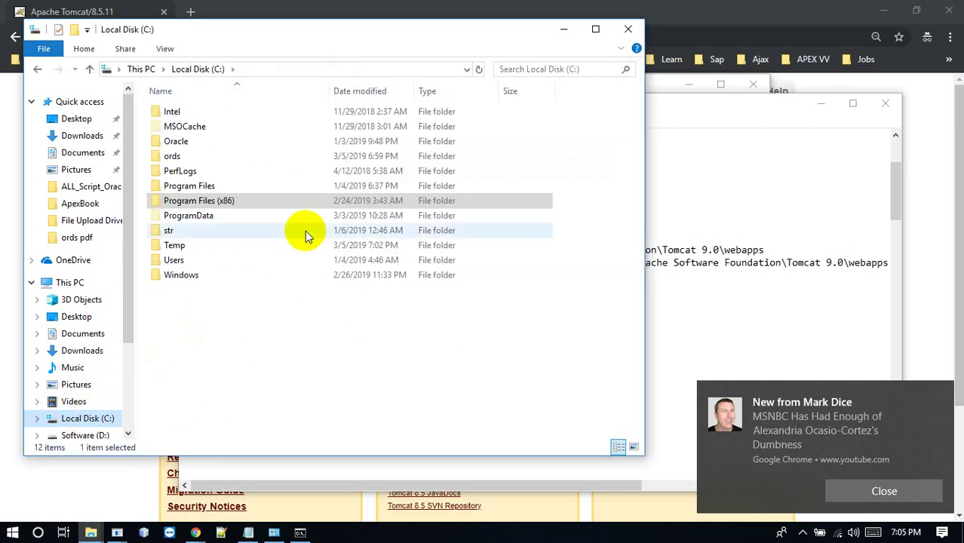
left_click(194, 201)
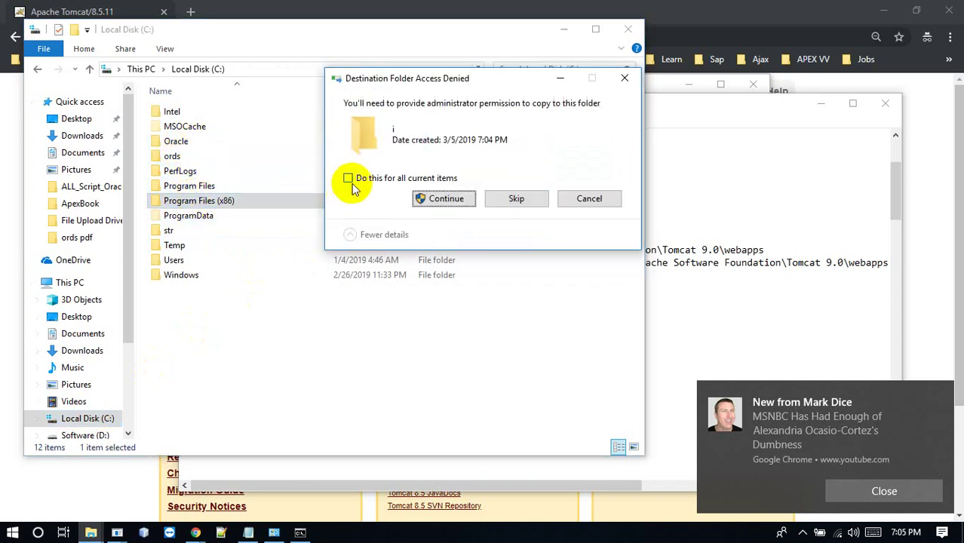
left_click(348, 178)
left_click(444, 198)
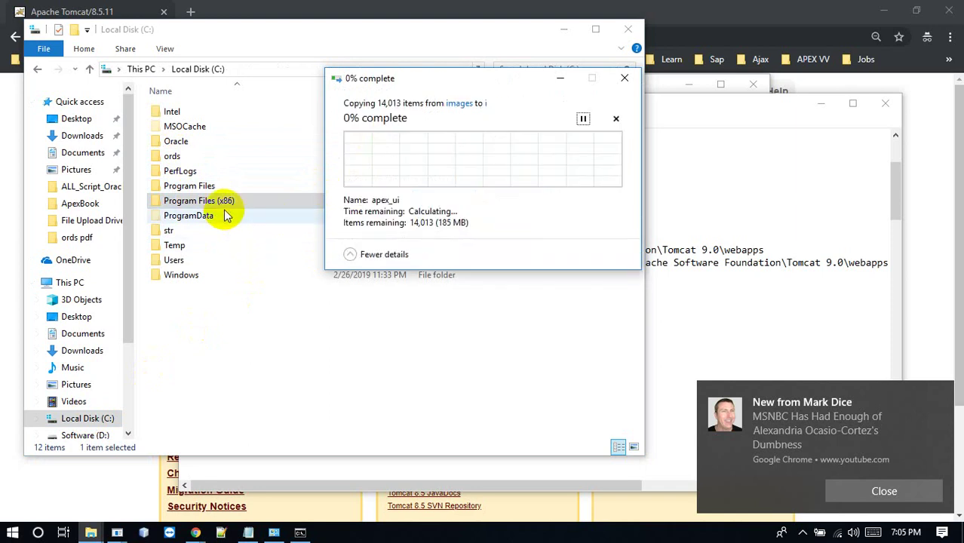
double_click(217, 201)
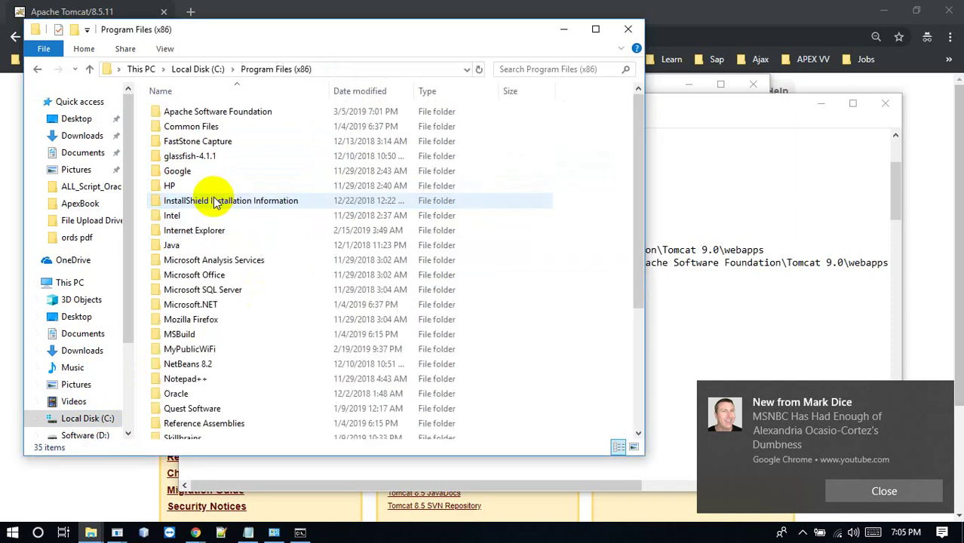
left_click(214, 141)
left_click(185, 247)
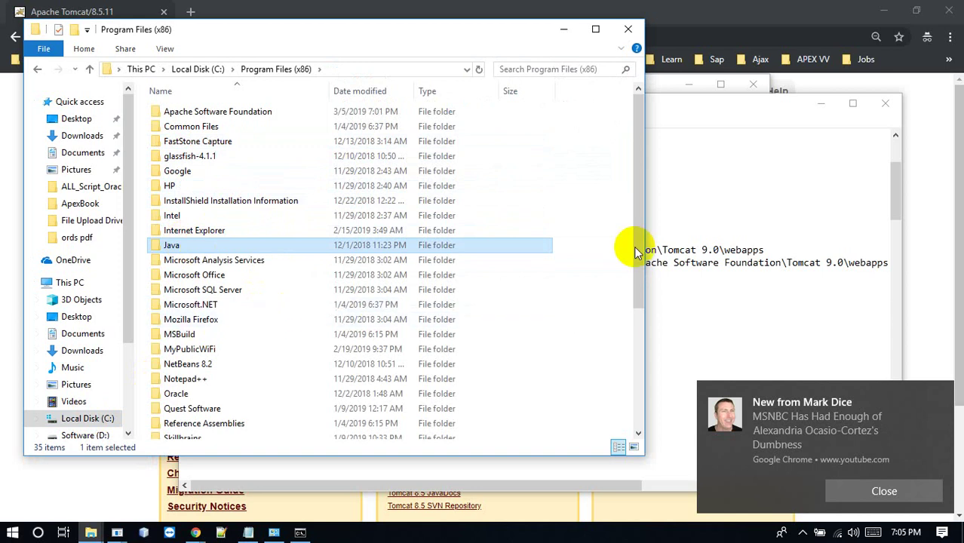
Open the TeamViewer folder in Program Files (x86)
left_click(636, 378)
left_click(637, 377)
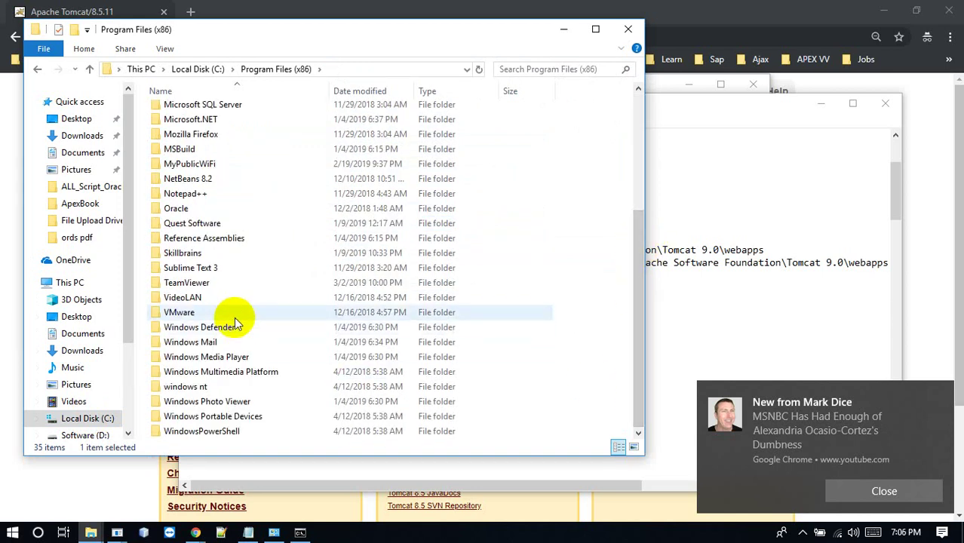
double_click(312, 280)
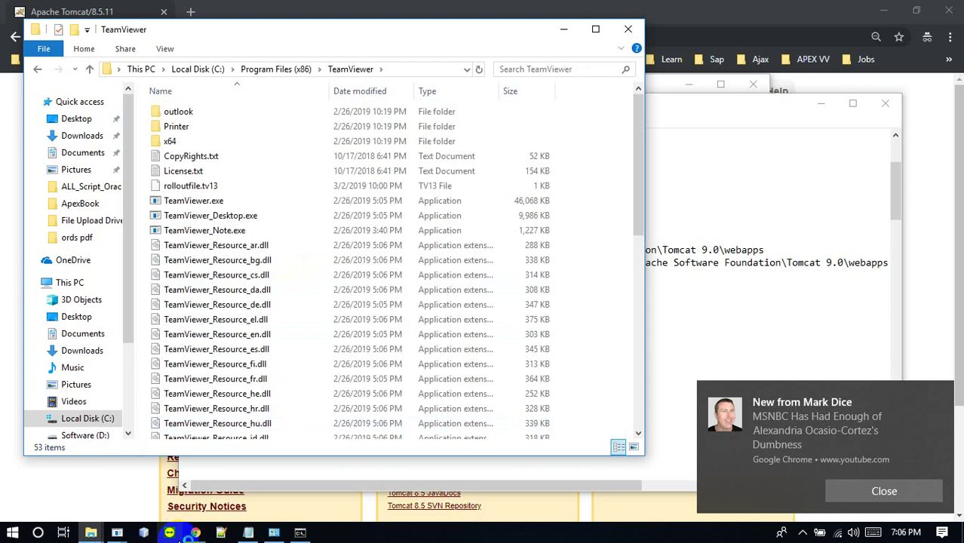
Switch to Chrome's Oracle Application Express tab, dismiss the news notification and open App Builder
left_click(197, 534)
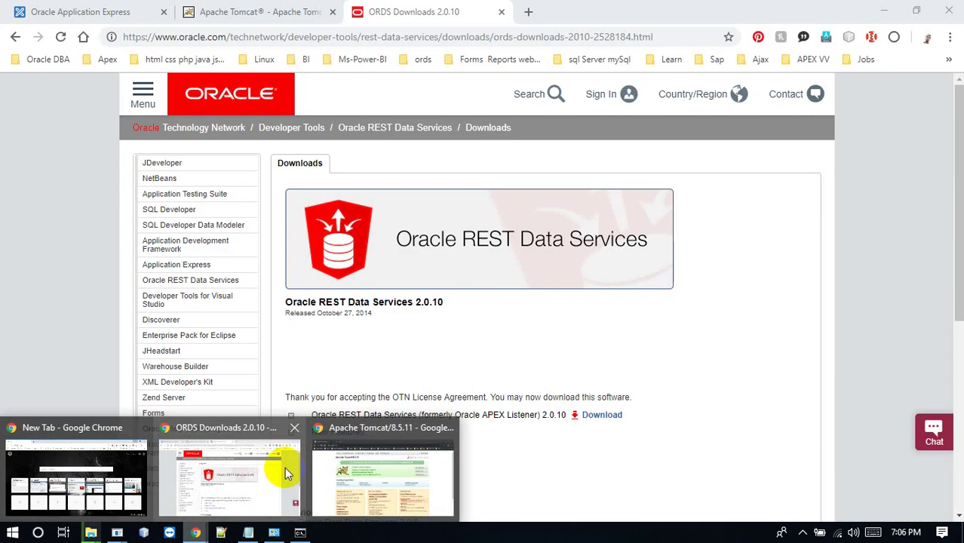
left_click(282, 468)
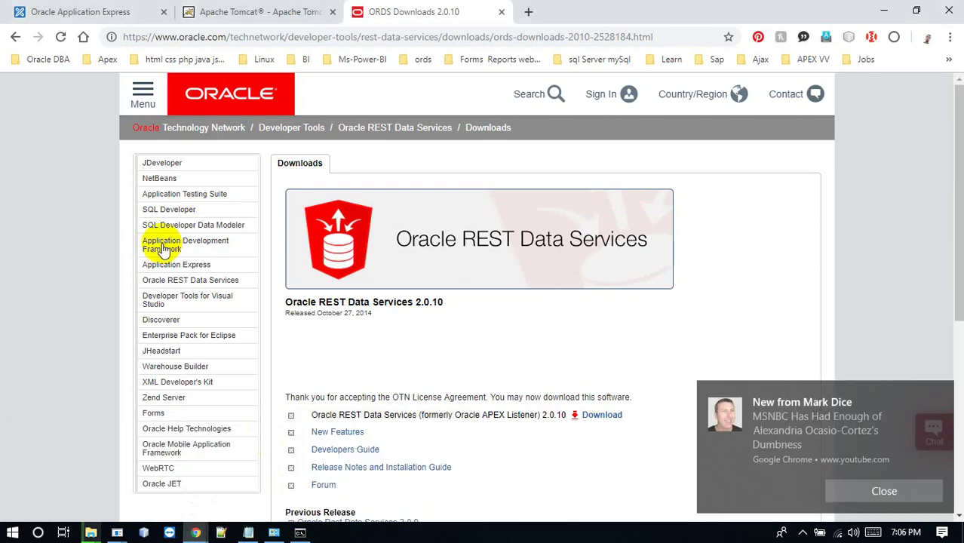
left_click(94, 10)
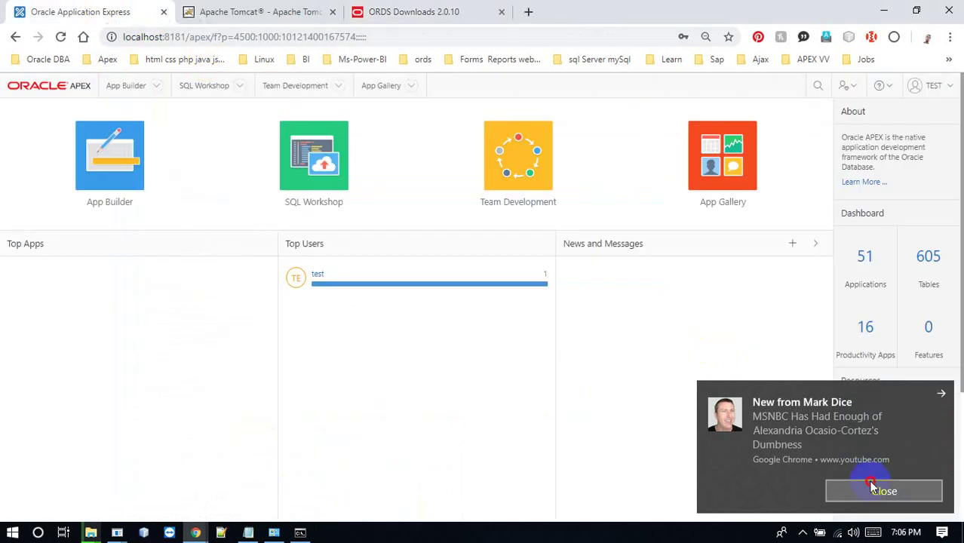
left_click(872, 487)
left_click(133, 150)
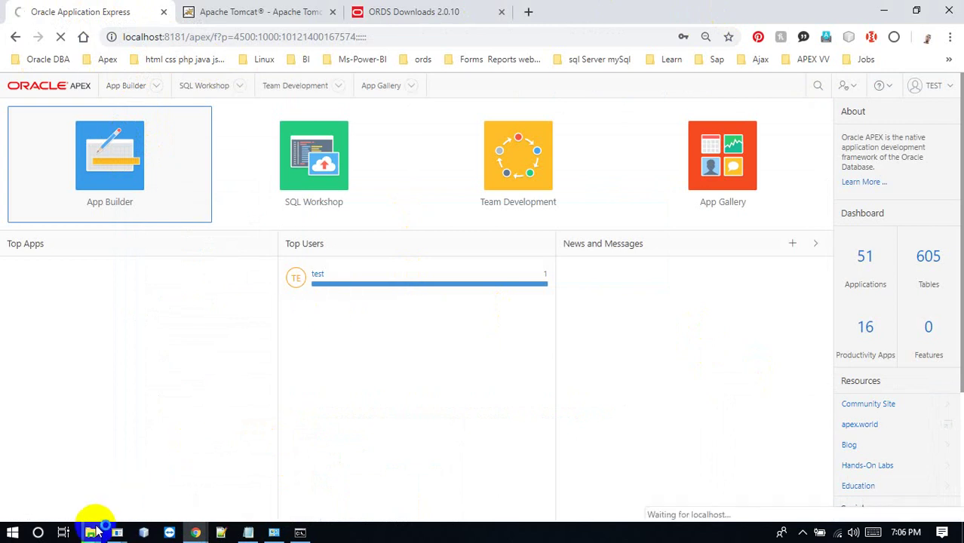
Bring the copy progress window and then the TeamViewer Explorer window back to the front
mouse_move(94, 533)
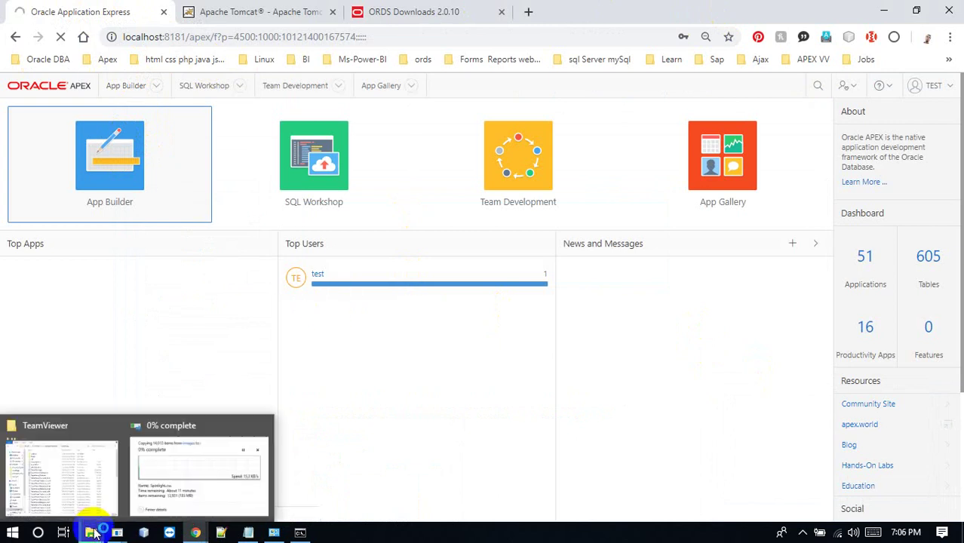
left_click(155, 493)
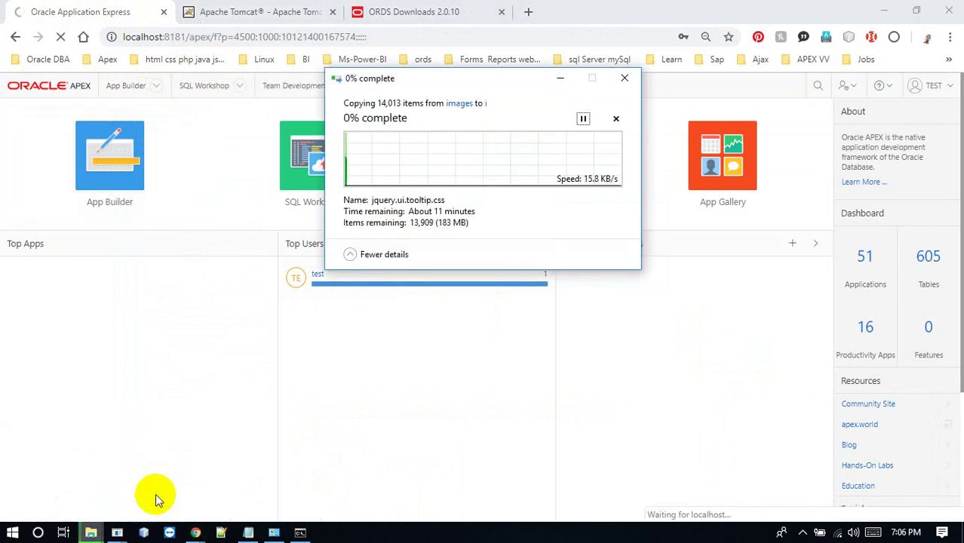
left_click(92, 531)
mouse_move(83, 501)
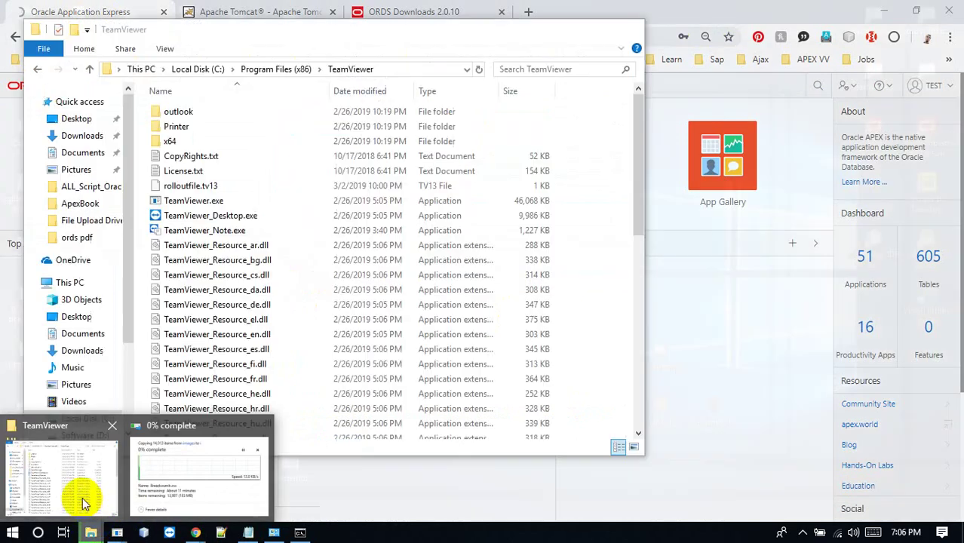
left_click(79, 498)
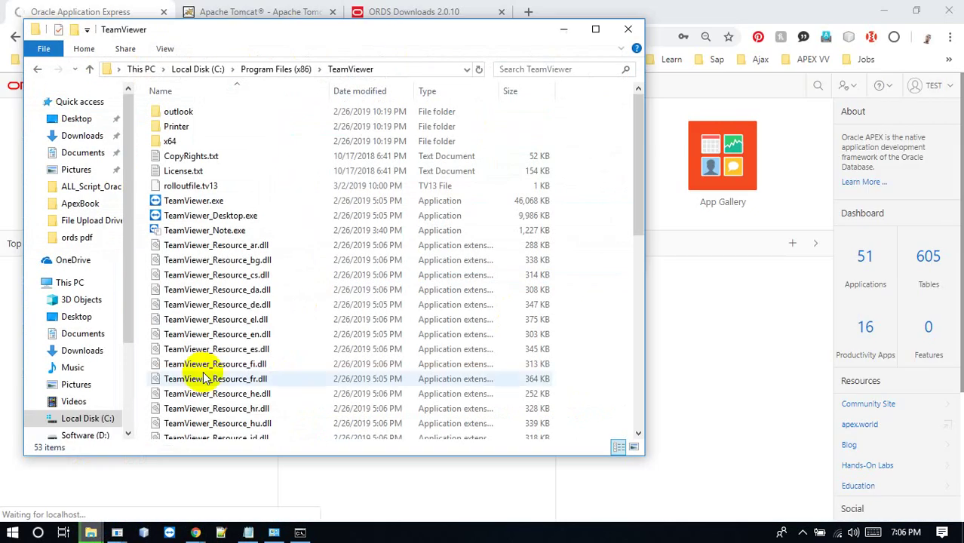
Browse to Program Files (x86)\Apache Software Foundation\Tomcat 8.5\webapps
key("alt+Up")
key("alt+Up")
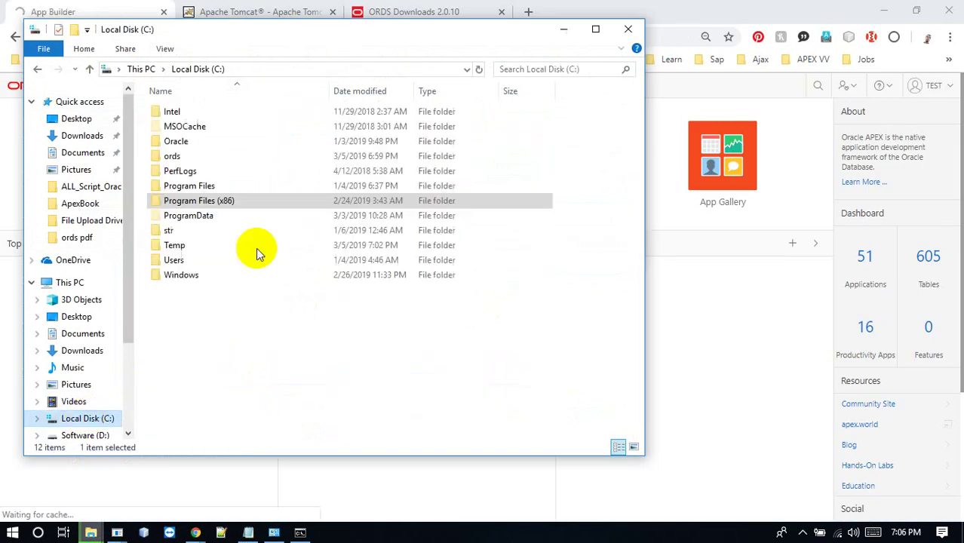
left_click(219, 208)
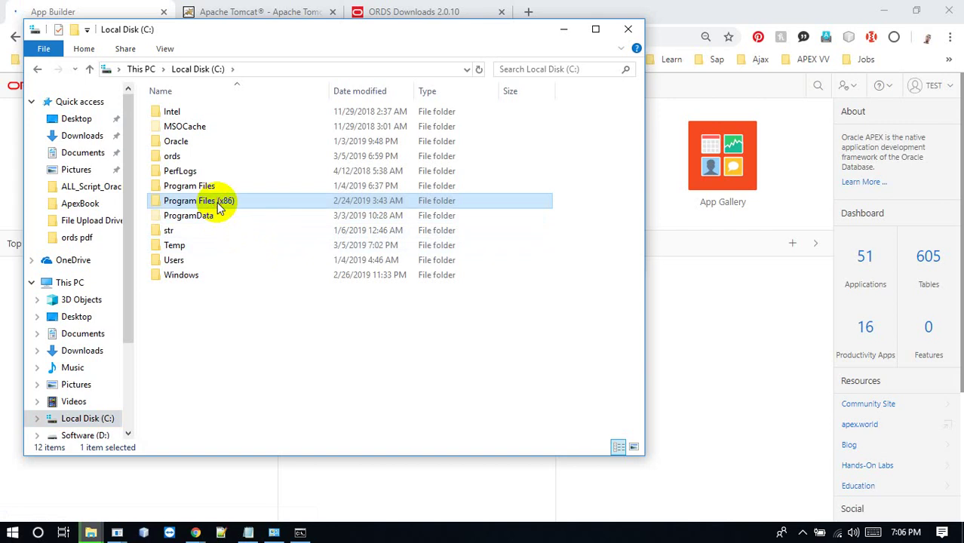
double_click(219, 208)
left_click(224, 113)
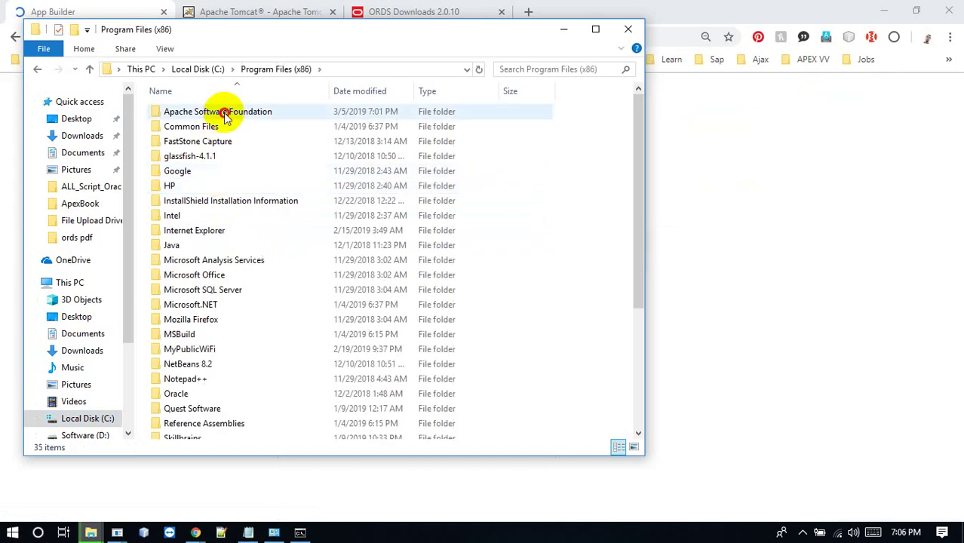
double_click(223, 113)
double_click(224, 113)
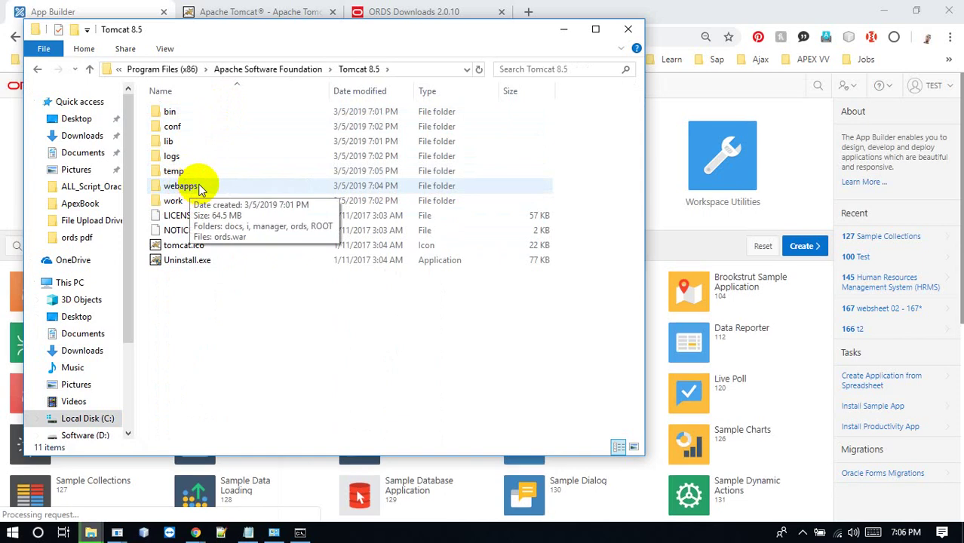
double_click(200, 185)
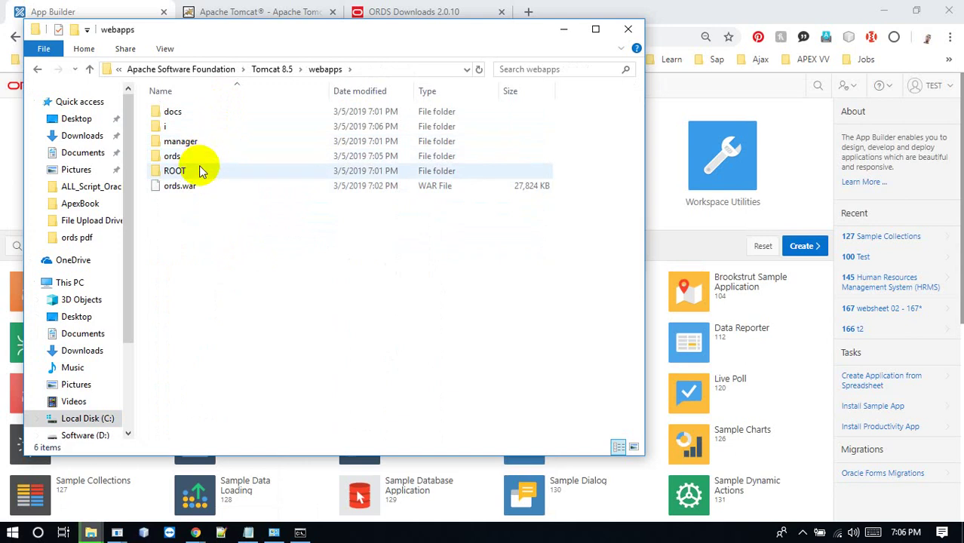
Locate server.xml in Tomcat 8.5\conf and select the image pathname and Context lines in pdf run.txt
left_click(273, 68)
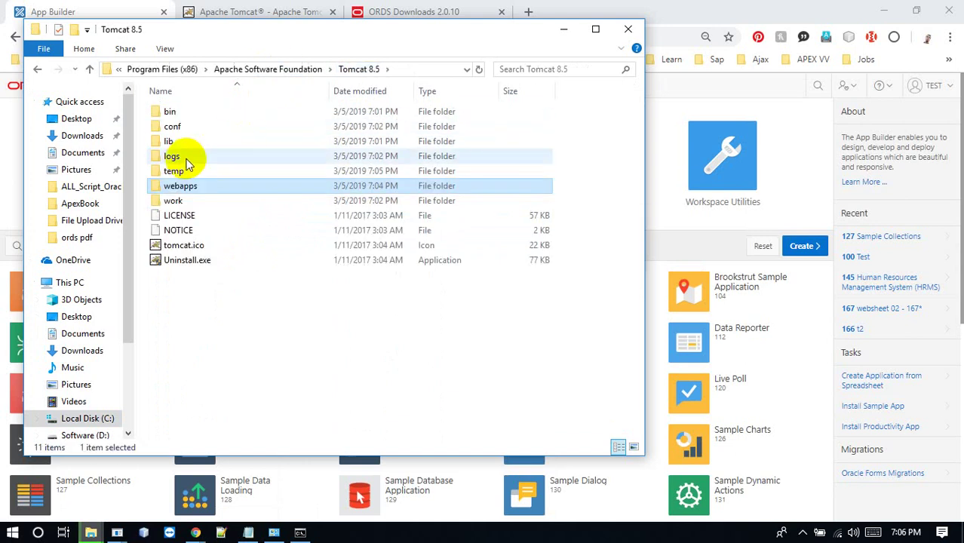
double_click(185, 127)
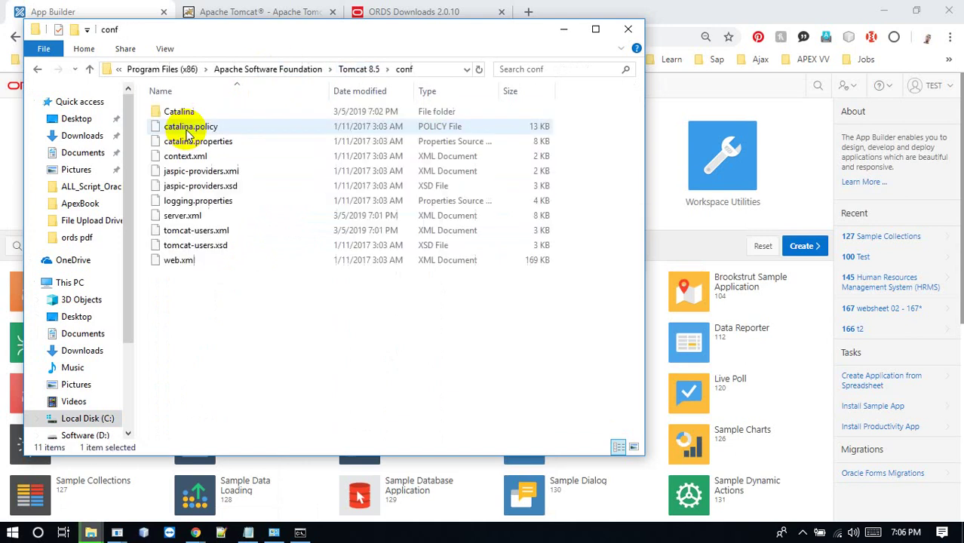
right_click(198, 217)
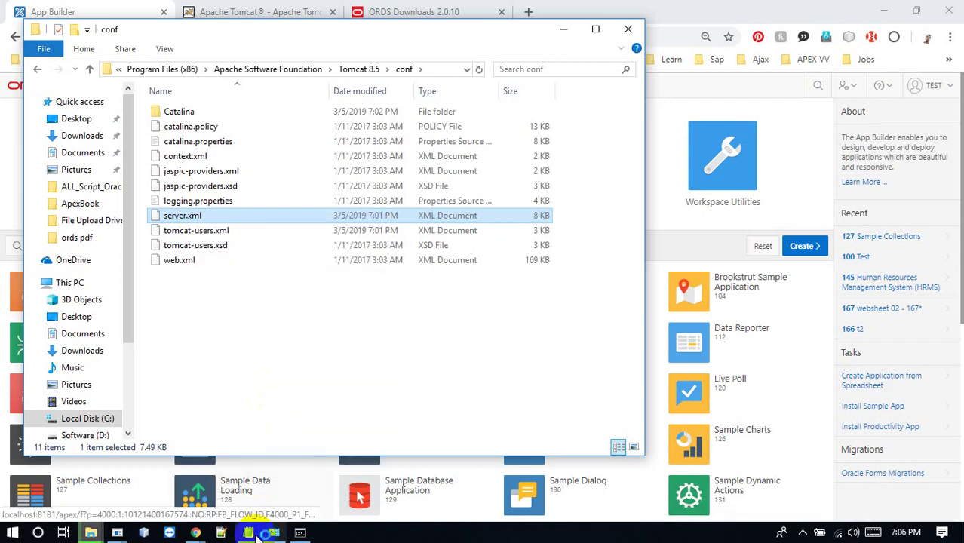
left_click(249, 532)
left_click_drag(487, 377, 185, 366)
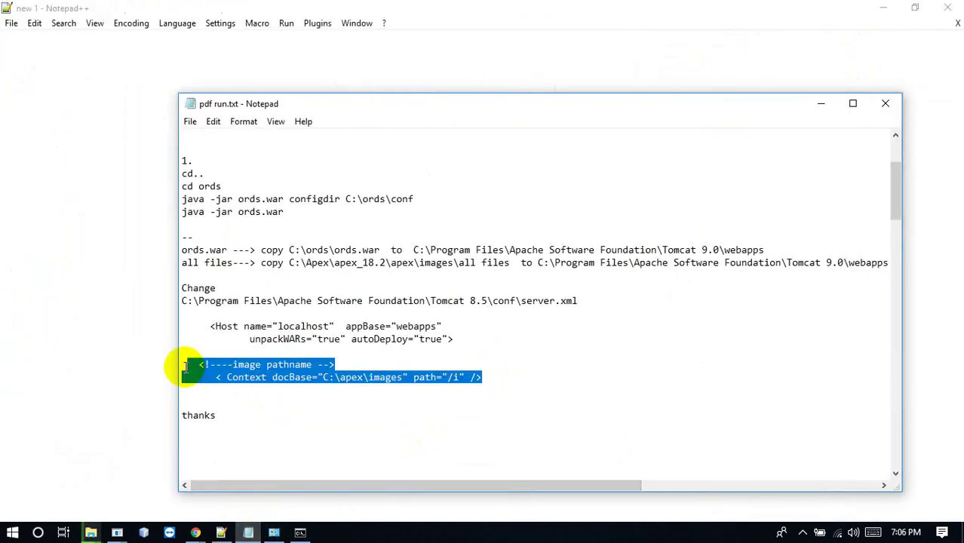
Paste the image pathname comment and Context docBase="C:\apex\images" path="/i" line after server.xml's Host tag, trimming indentation
left_click(83, 387)
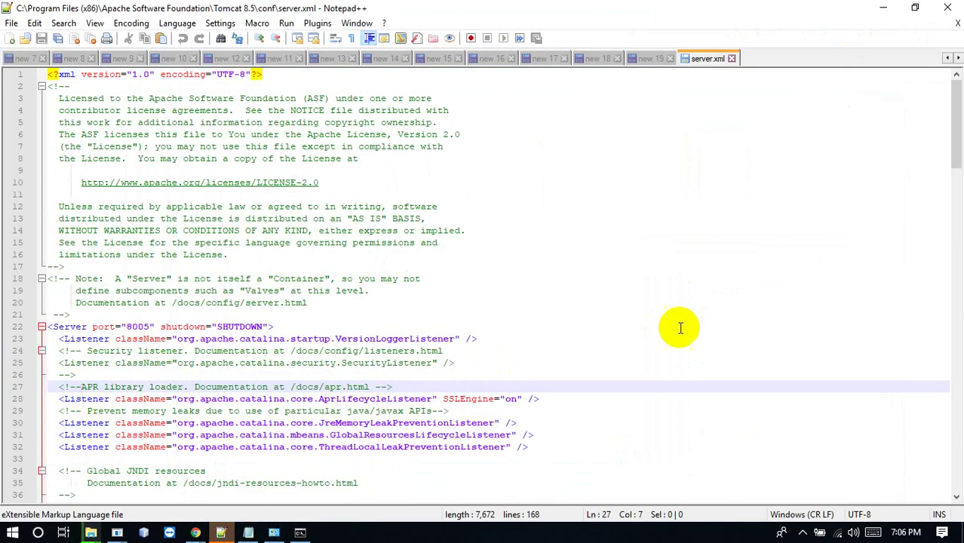
left_click_drag(958, 140, 954, 474)
left_click(362, 268)
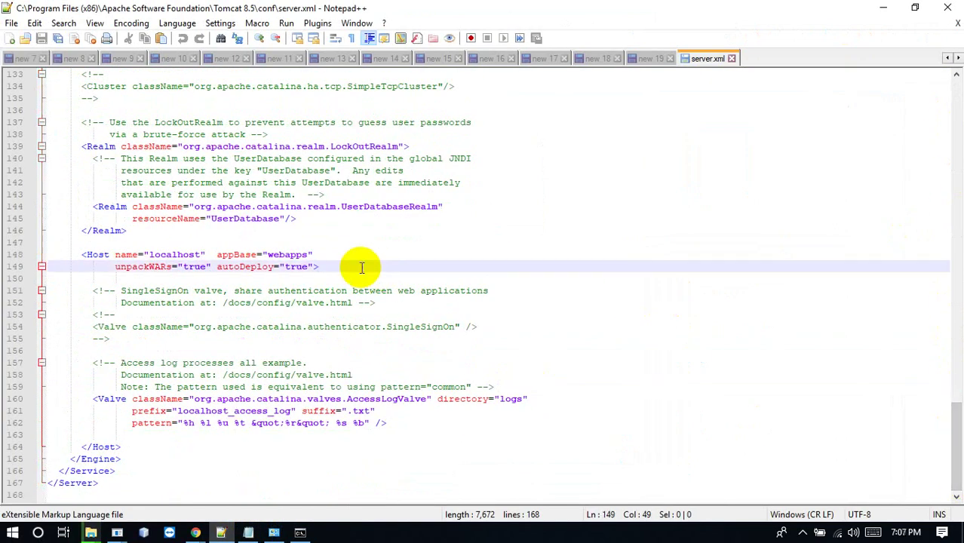
key("Return")
type("<!--image pathname --> < Context docBase=\"C:\\apex\\images\" path=\"/i\" />")
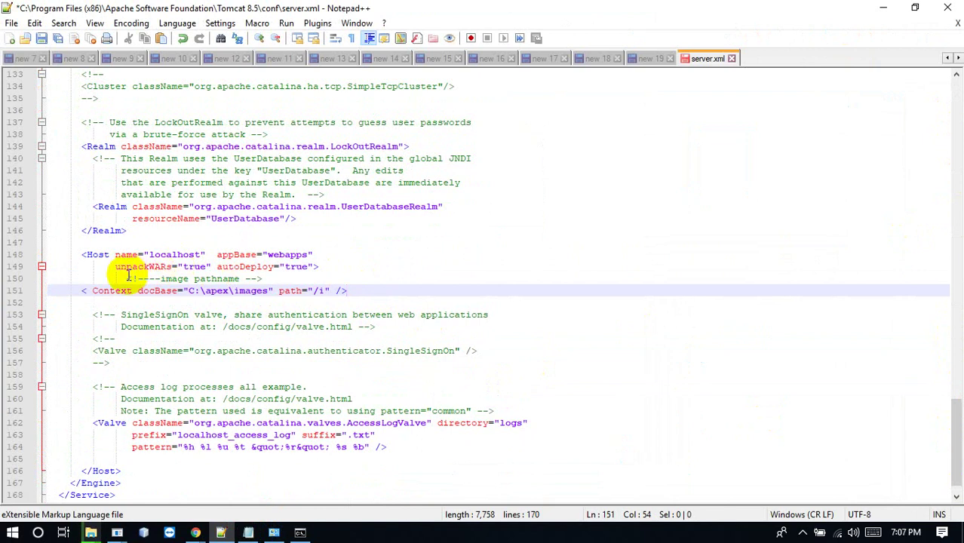
left_click_drag(128, 278, 84, 278)
key("BackSpace")
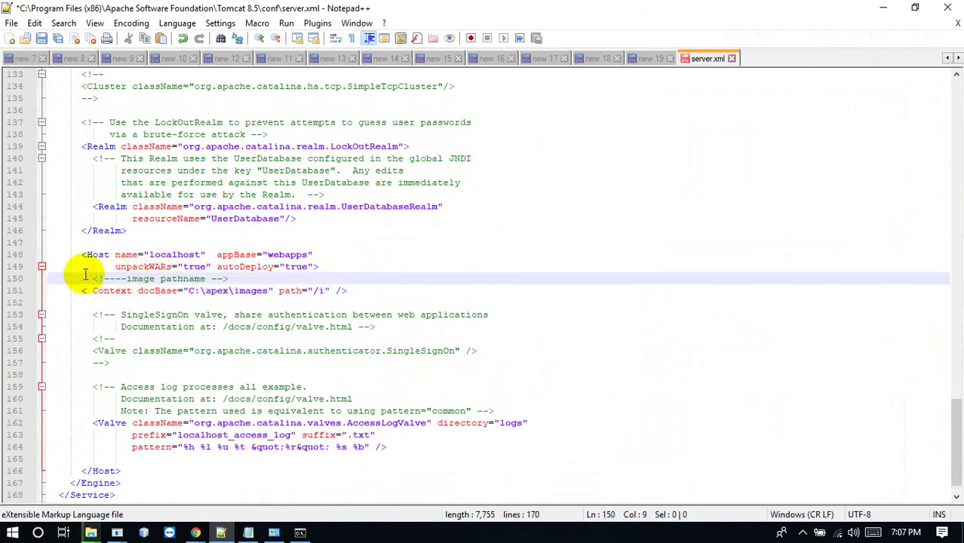
left_click(243, 304)
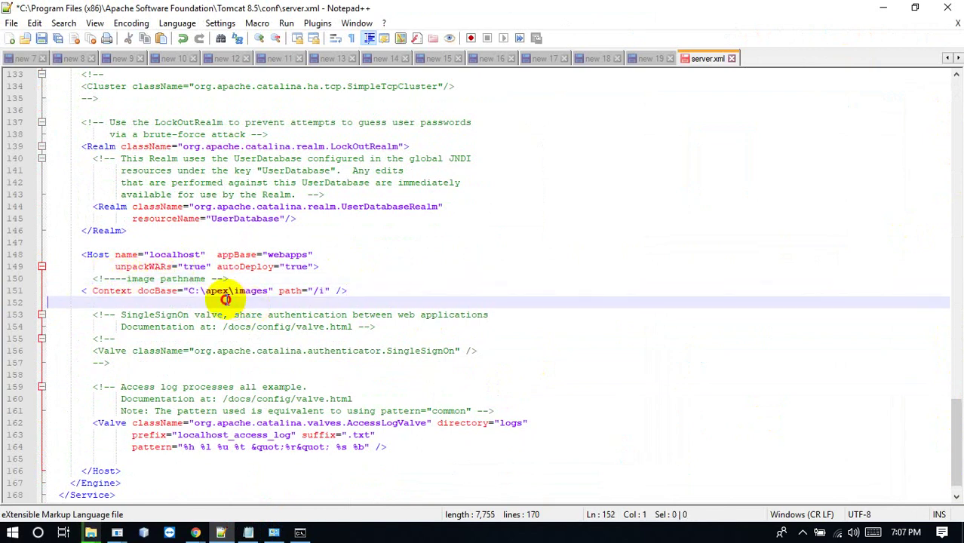
Browse to C:\Oracle\Apex\apex_18.2\apex\images and copy its path from the address bar
mouse_move(90, 532)
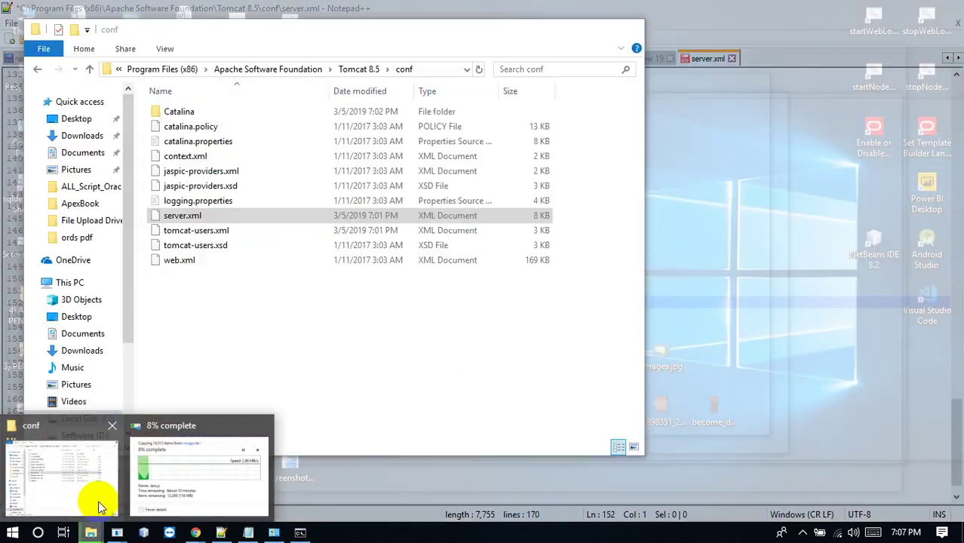
left_click(96, 500)
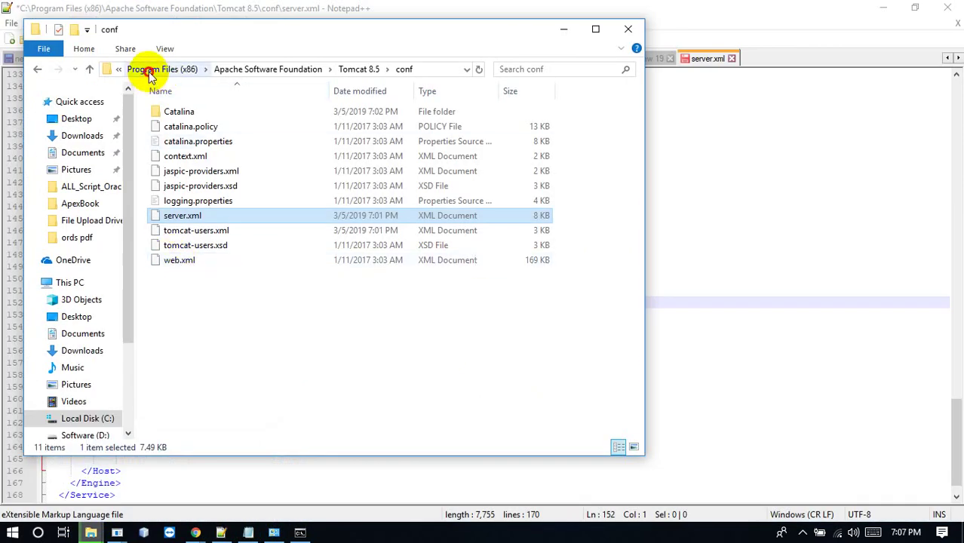
left_click(151, 69)
left_click(192, 70)
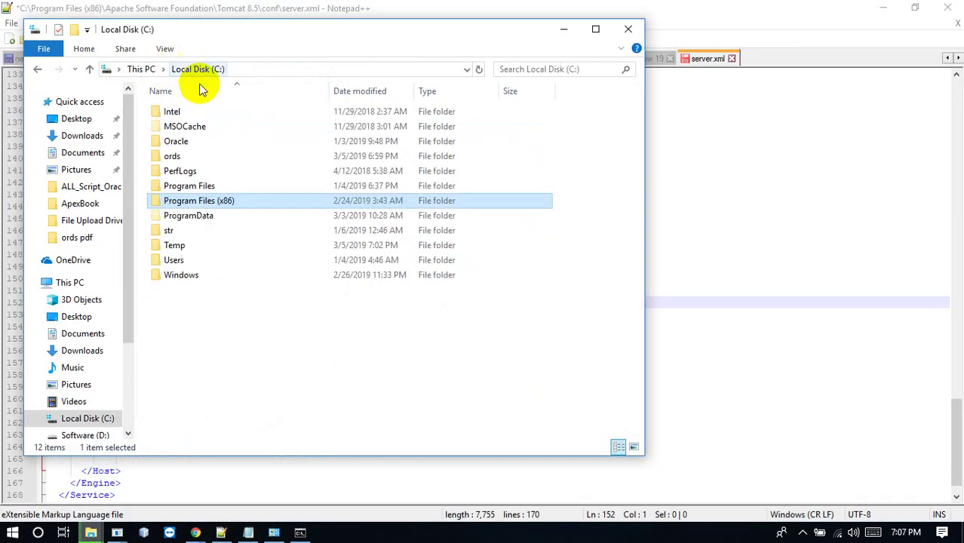
double_click(176, 141)
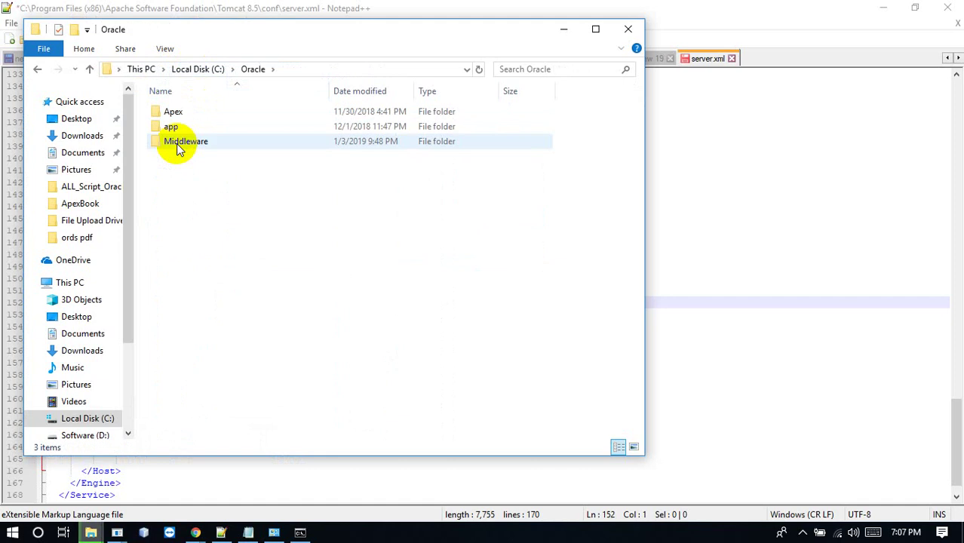
double_click(192, 106)
double_click(189, 112)
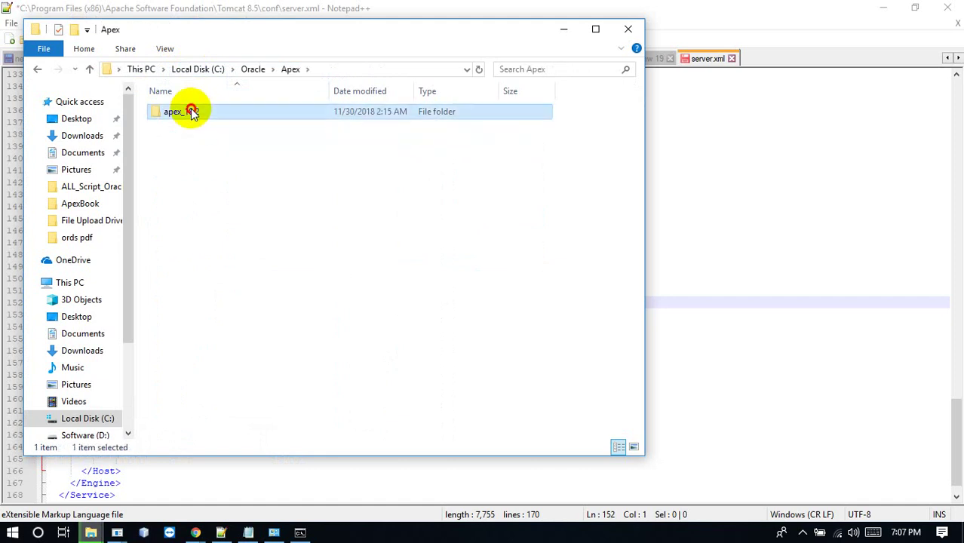
double_click(192, 112)
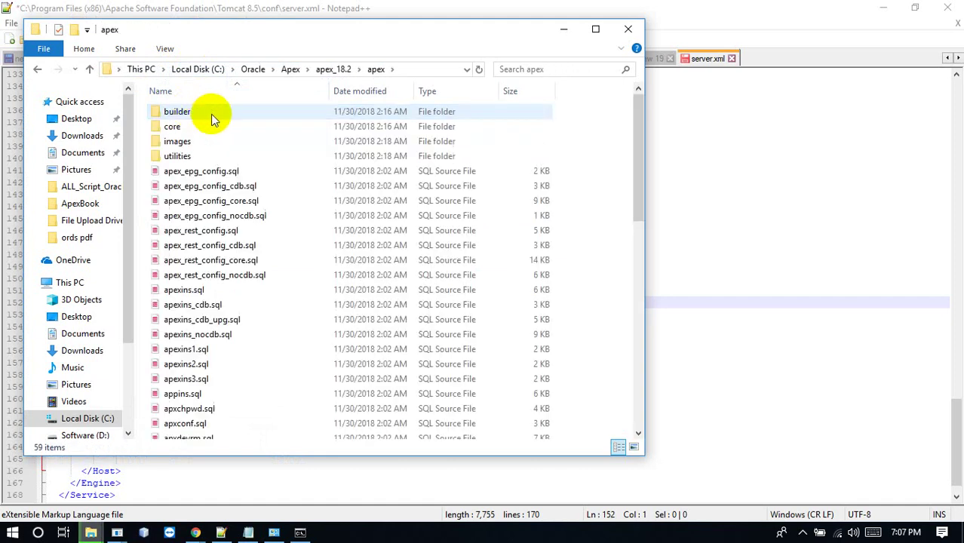
left_click(191, 144)
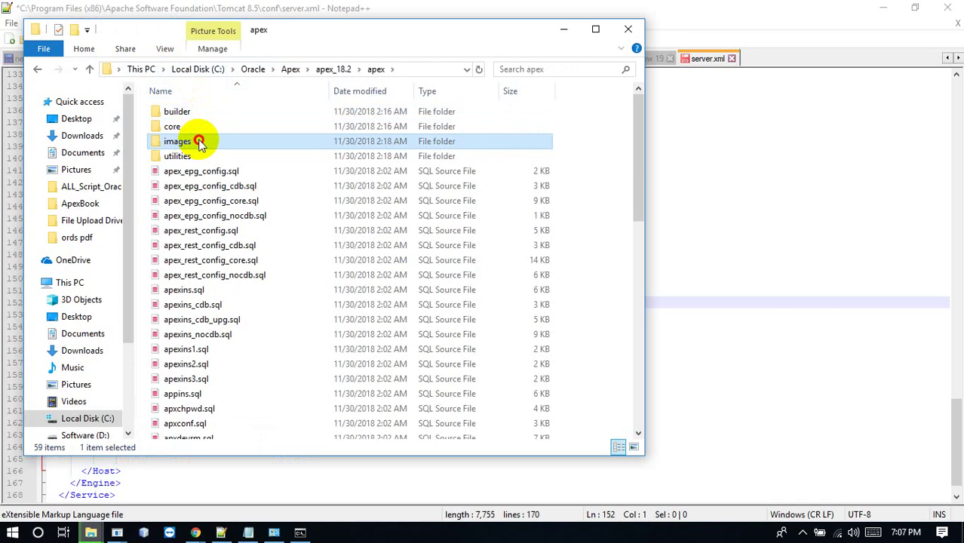
double_click(200, 144)
left_click(448, 69)
key("ctrl+c")
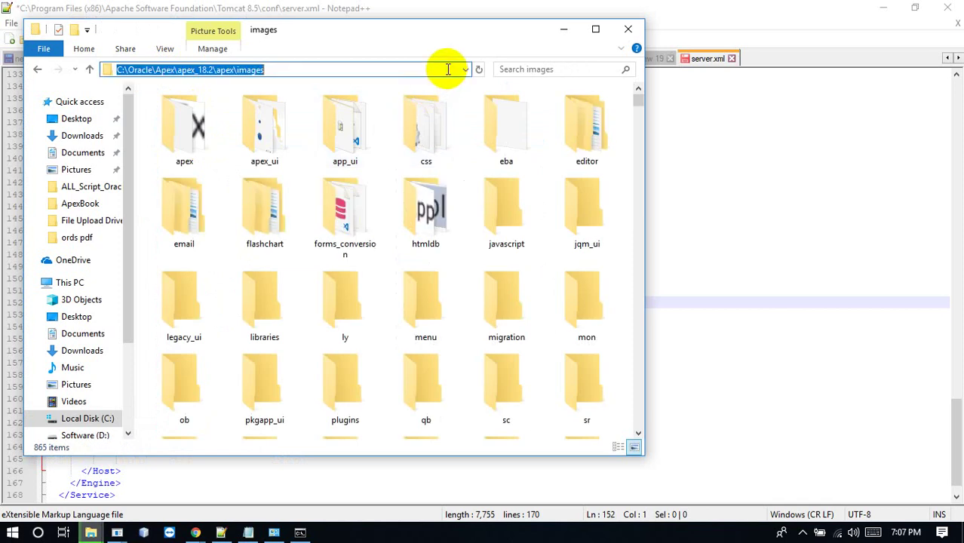
left_click(221, 533)
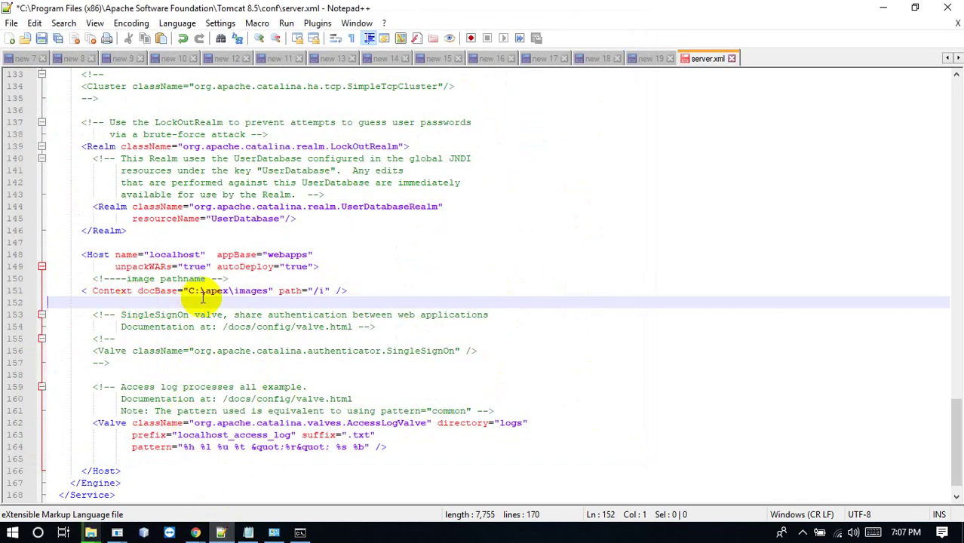
Replace the docBase with C:\Oracle\Apex\apex_18.2\apex\images, save server.xml as Administrator, and close it
left_click_drag(188, 292, 273, 291)
key("ctrl+v")
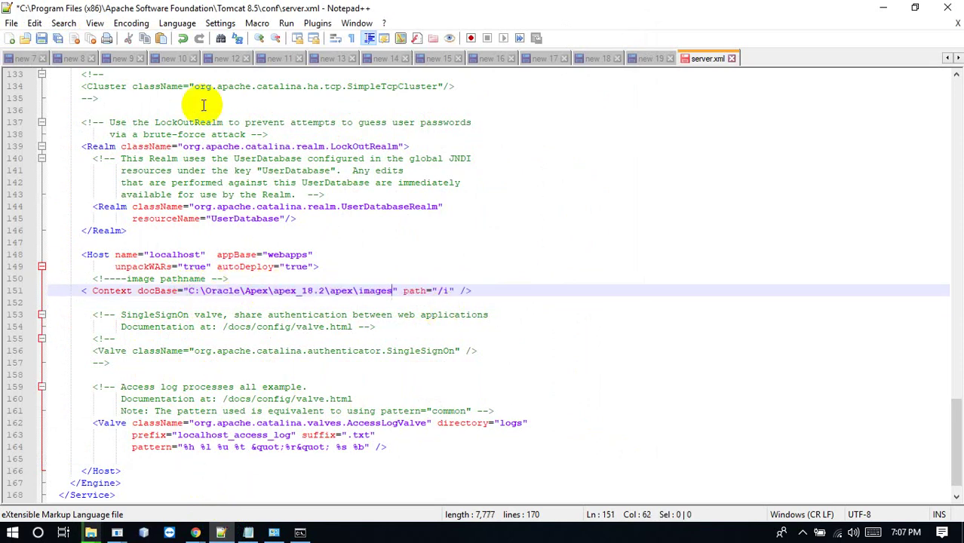
left_click(43, 39)
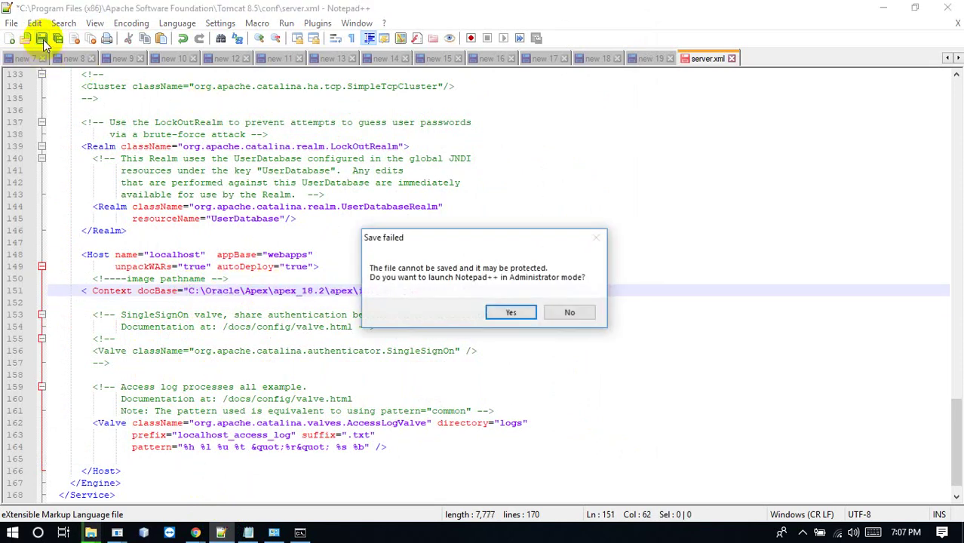
left_click(511, 314)
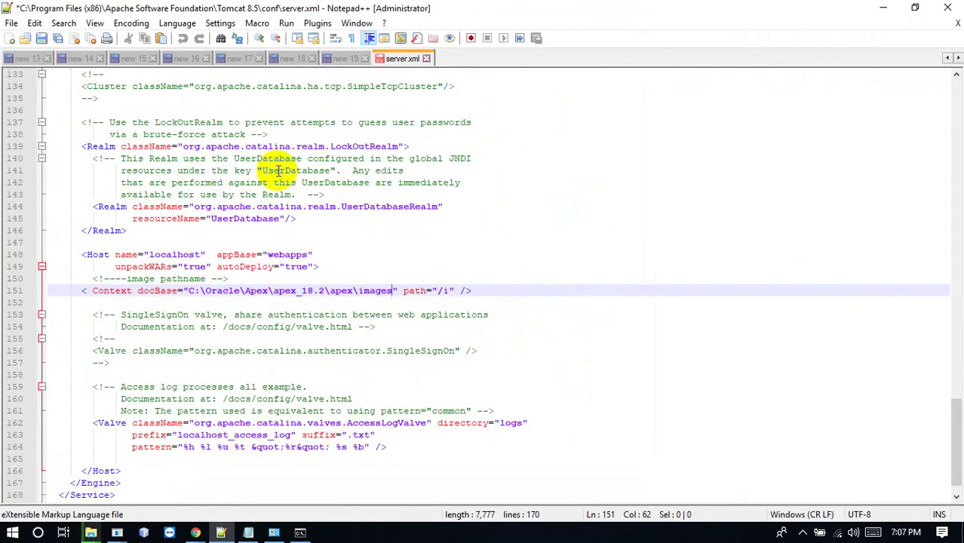
left_click(44, 38)
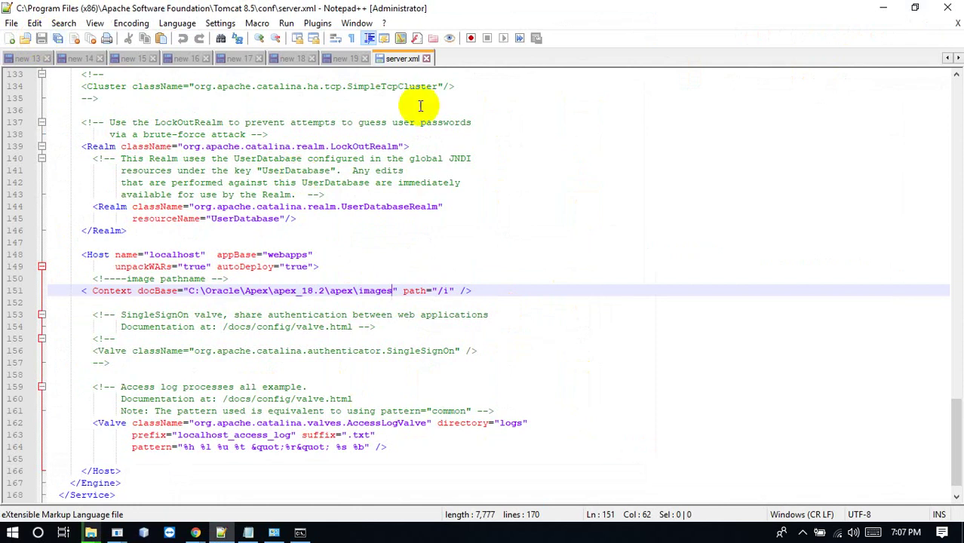
left_click(427, 59)
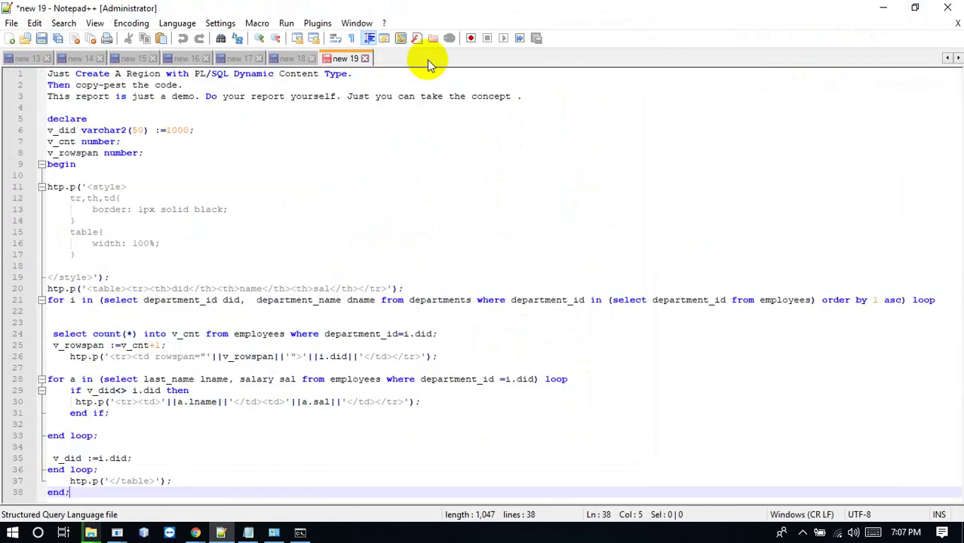
Minimize Notepad++, close the images Explorer window, and review the pdf run.txt notes
left_click(885, 9)
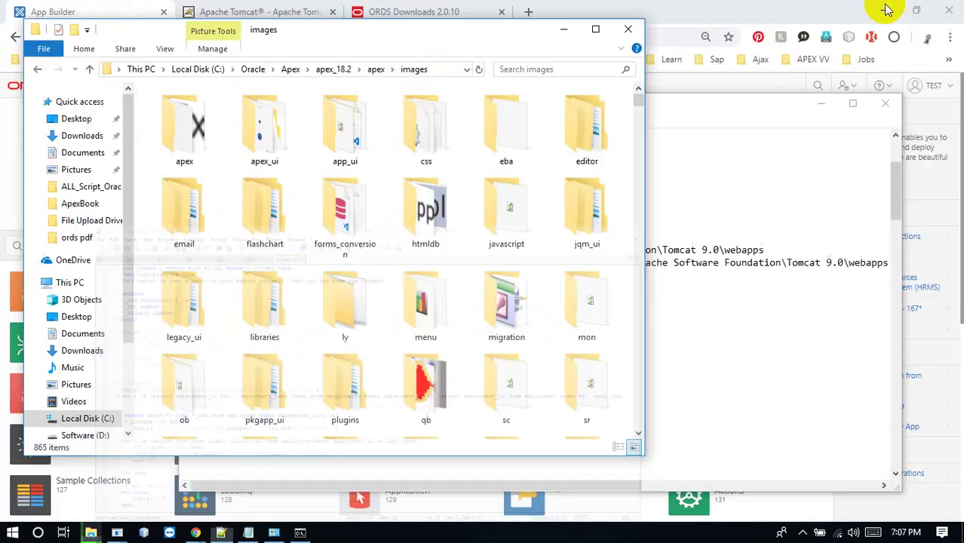
left_click(632, 29)
left_click(519, 304)
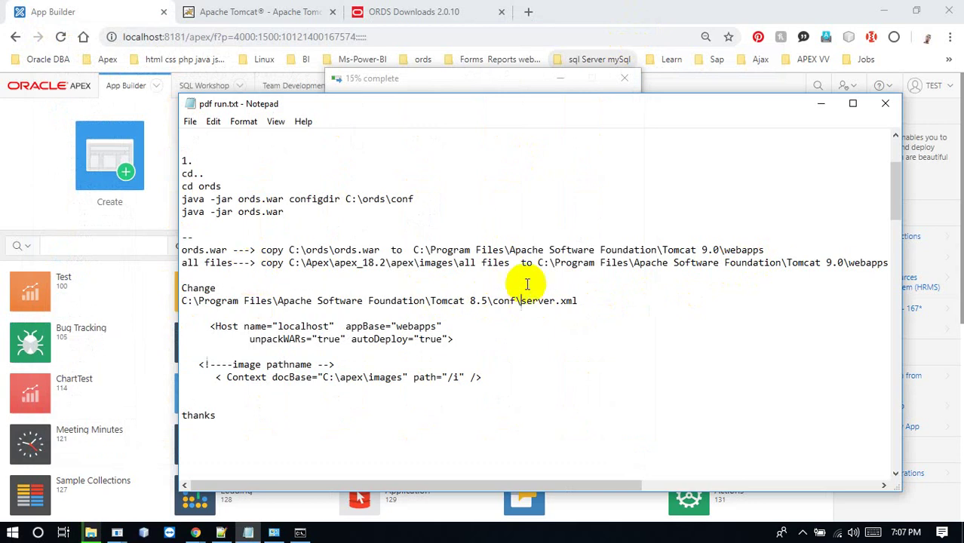
left_click_drag(456, 489, 385, 479)
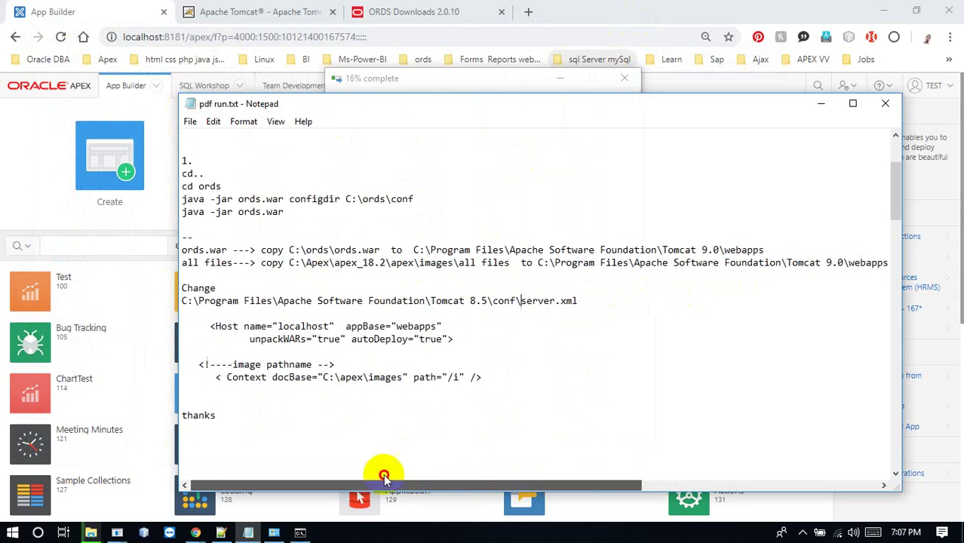
left_click_drag(314, 446, 155, 166)
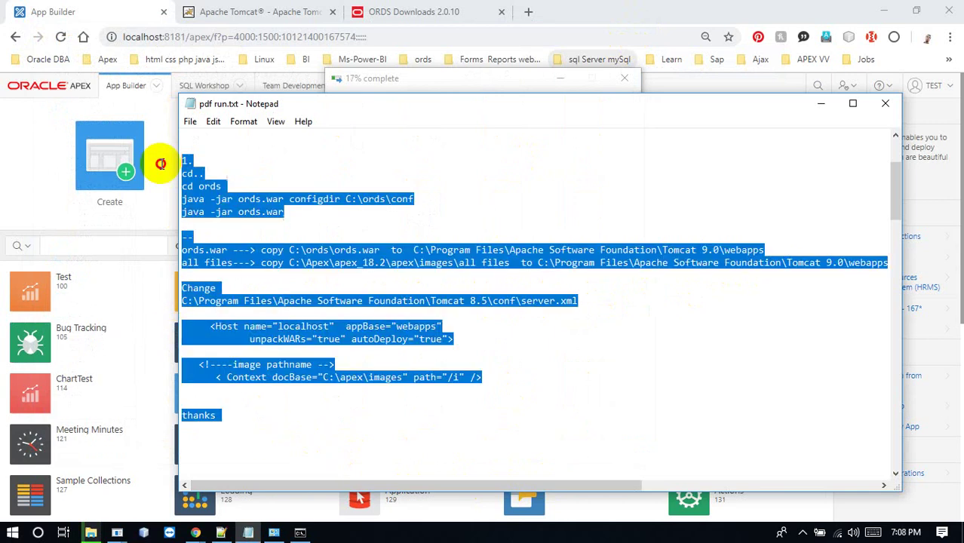
left_click(249, 326)
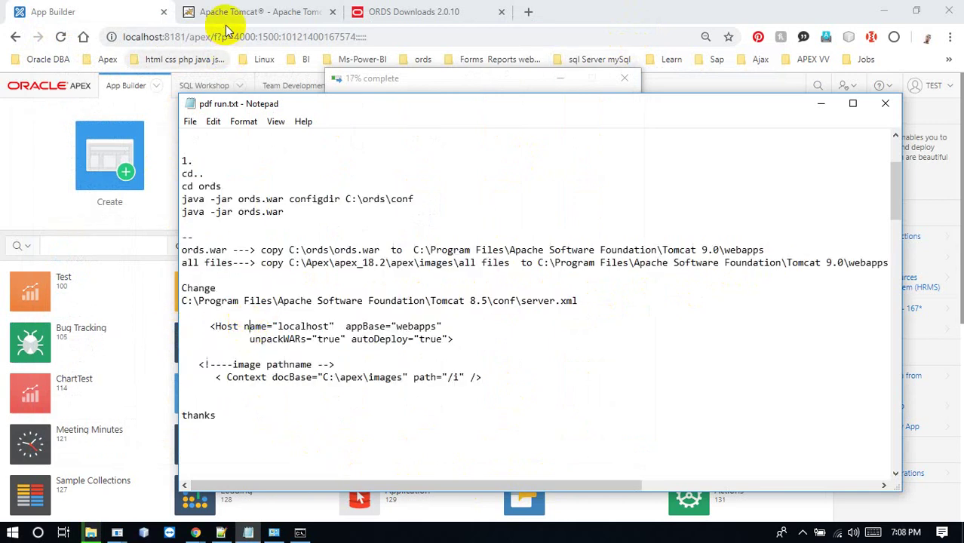
Open the Test application from App Builder and run it
left_click(96, 9)
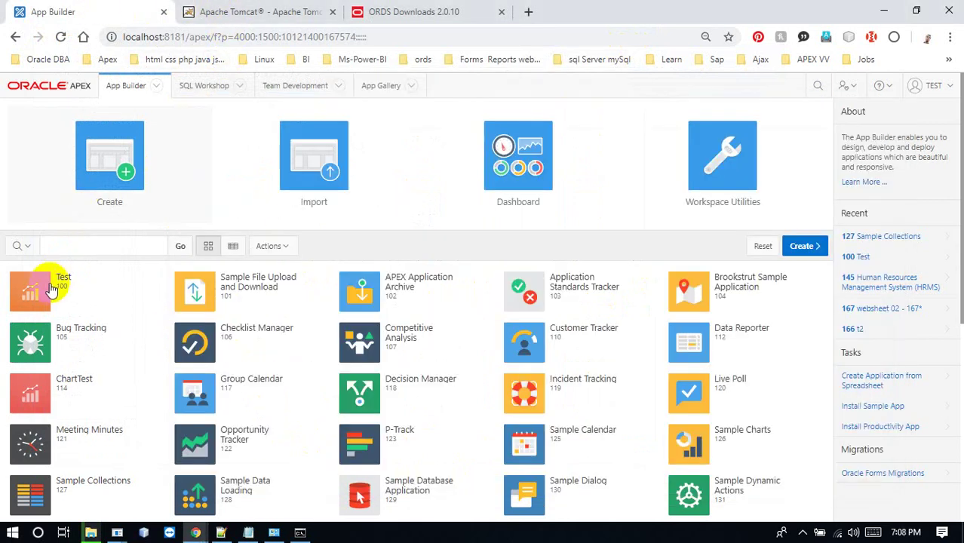
left_click(49, 283)
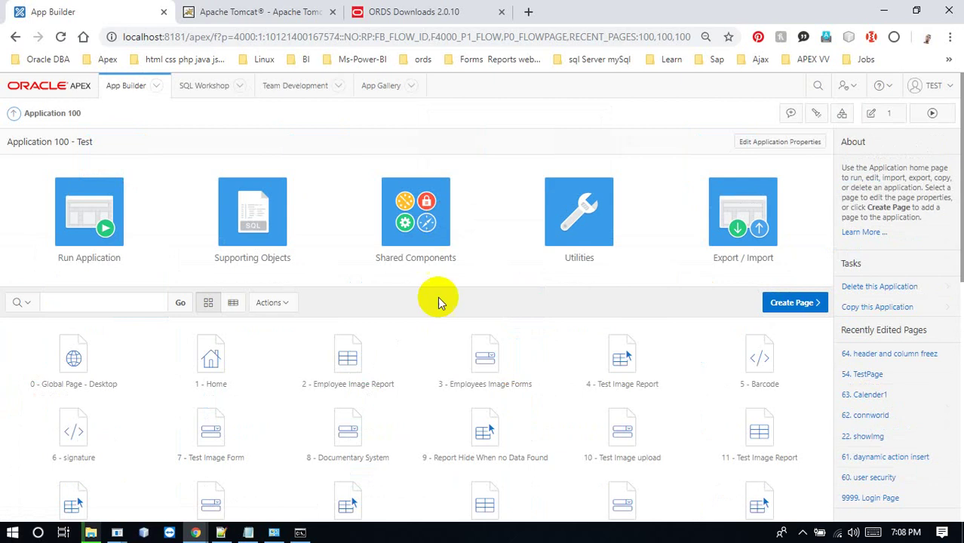
left_click(98, 222)
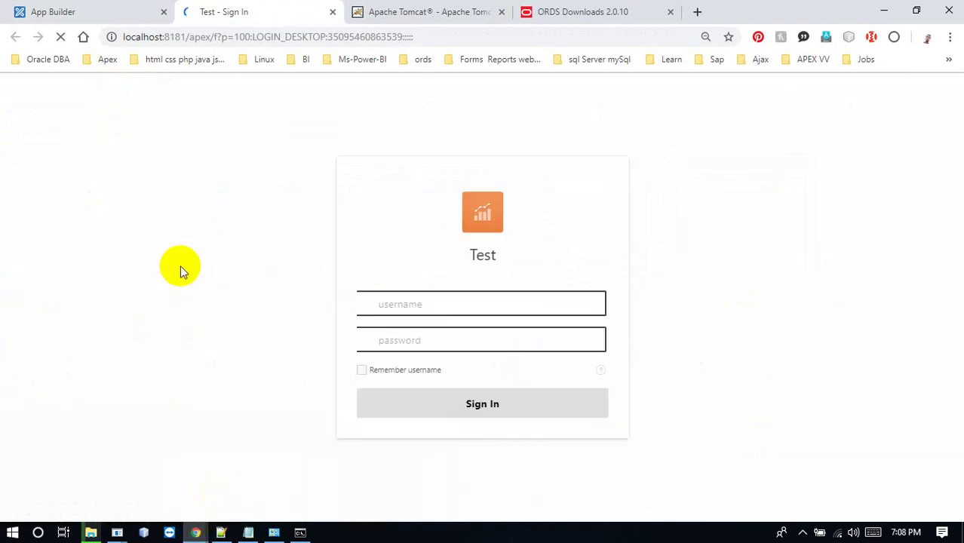
Try signing in to the Test app with a first username and password
type("test")
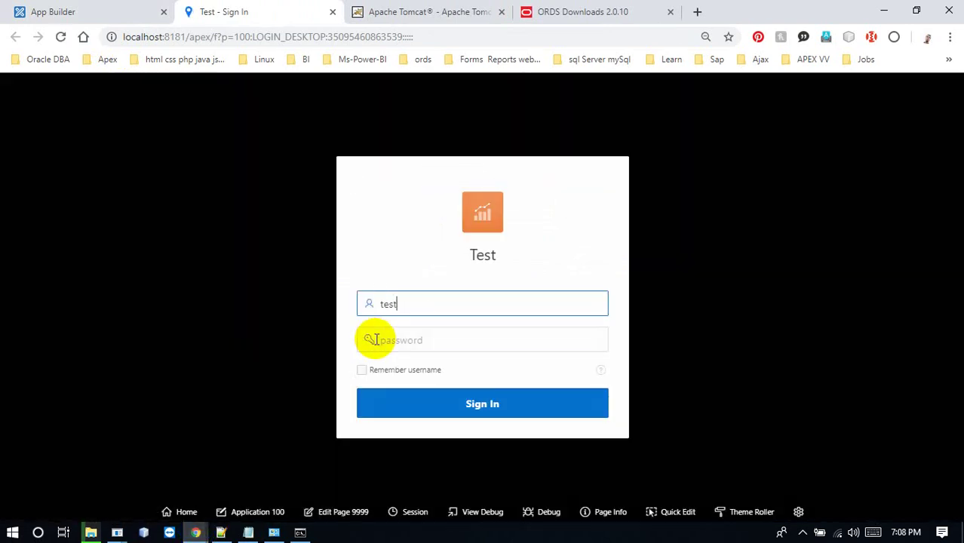
left_click(375, 339)
type("test")
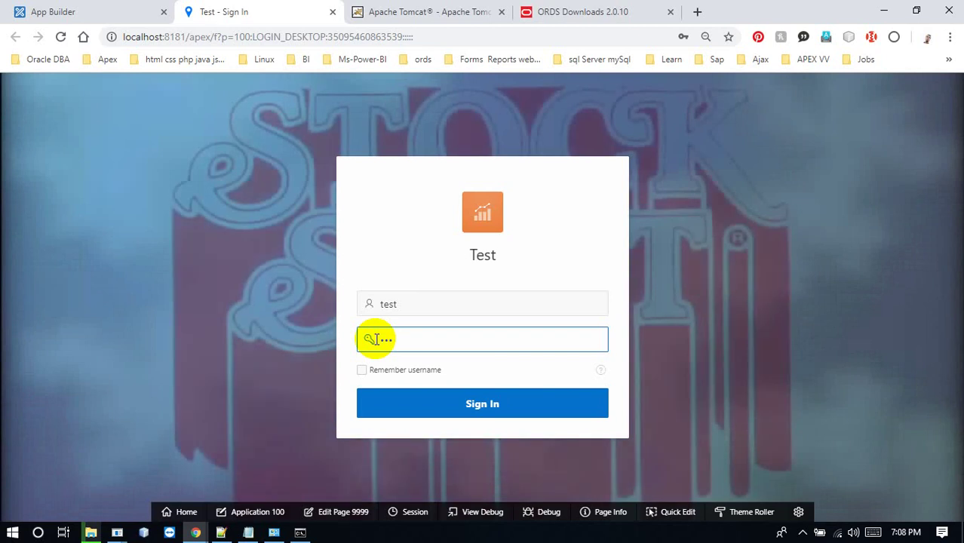
key("BackSpace")
key("BackSpace")
key("BackSpace")
key("BackSpace")
type("test")
key("Return")
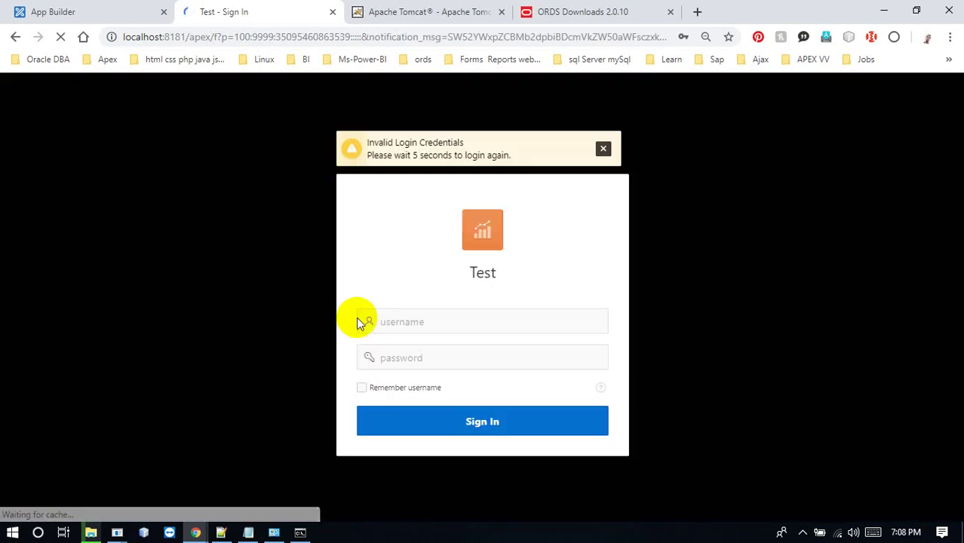
Retry the sign-in with the employee account credentials, then return to the Application 100 builder
type("7900")
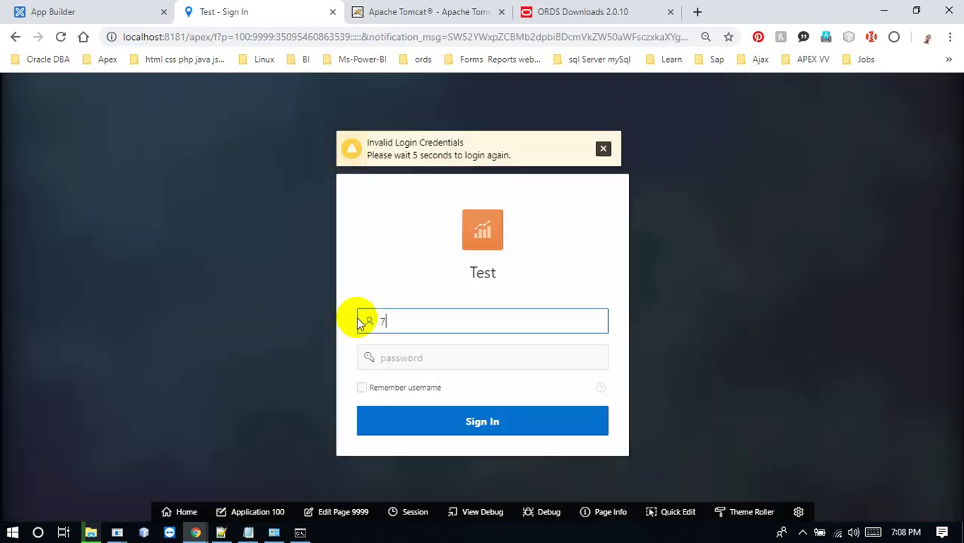
key("Tab")
type("79")
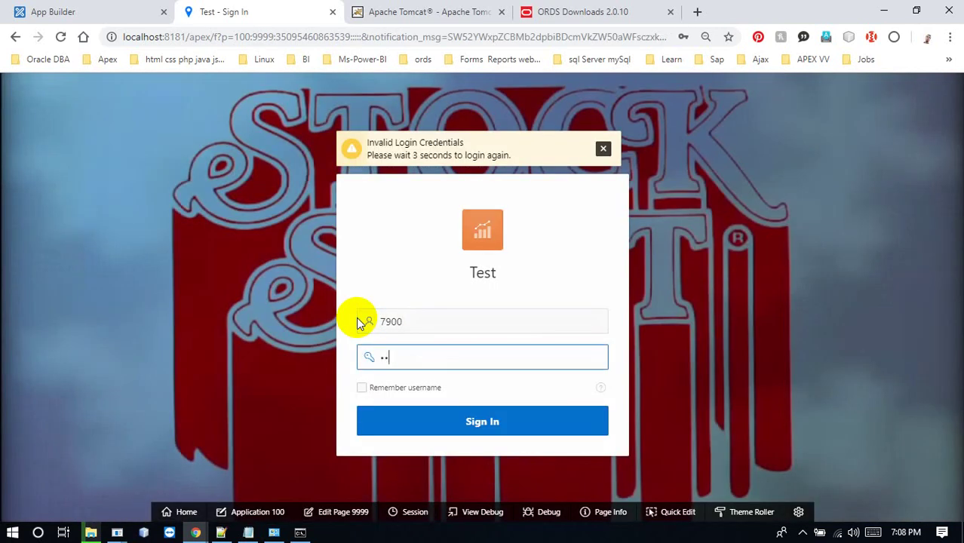
key("BackSpace")
key("BackSpace")
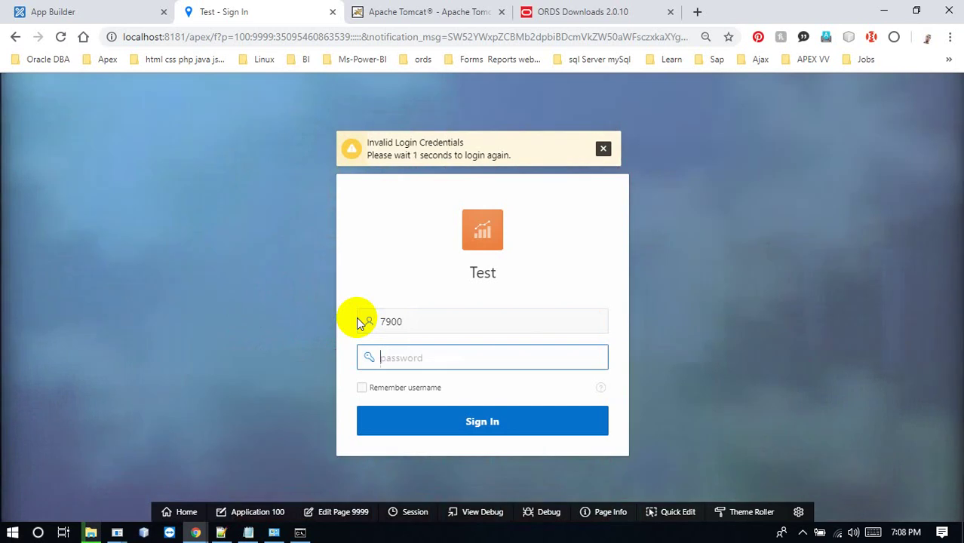
type("7900")
key("Return")
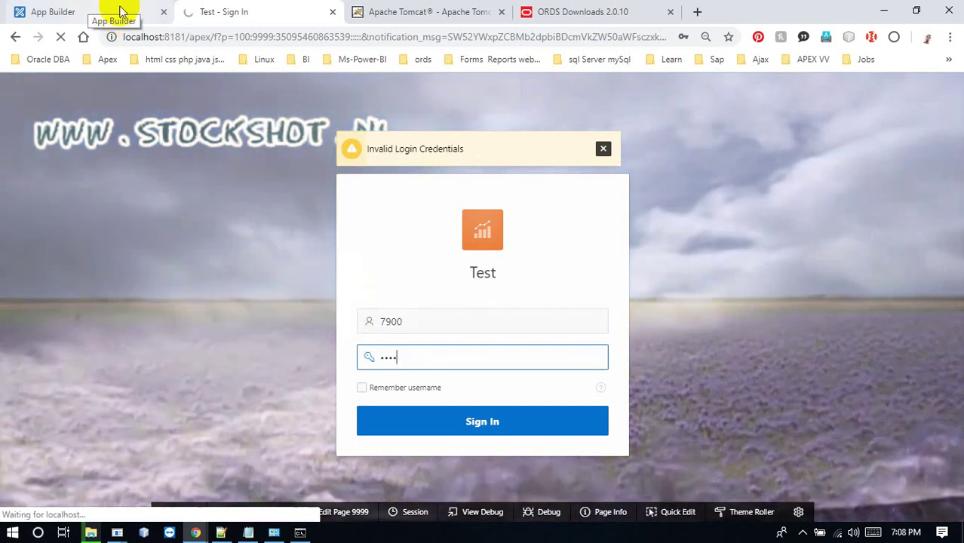
left_click(121, 12)
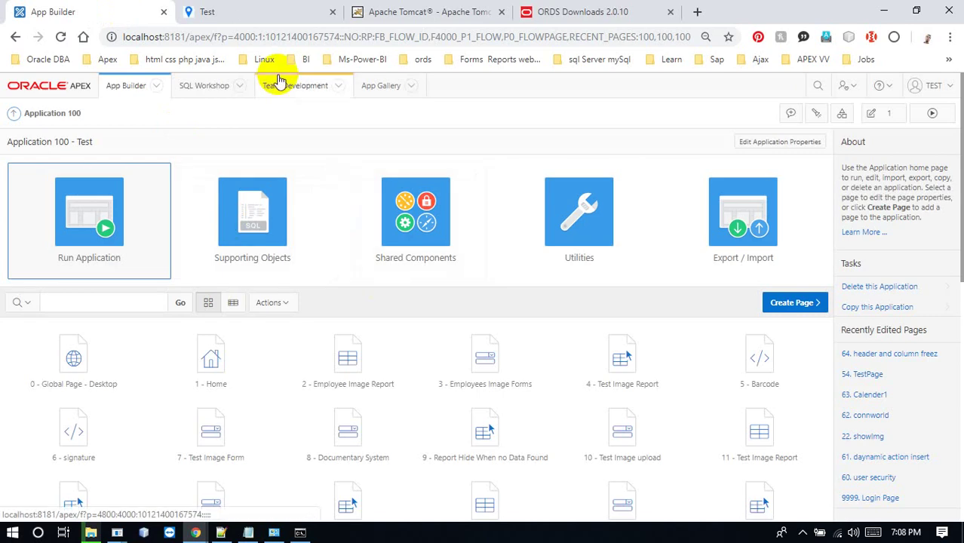
Scroll through the emp report in the running Test app, then edit page 43
left_click(258, 9)
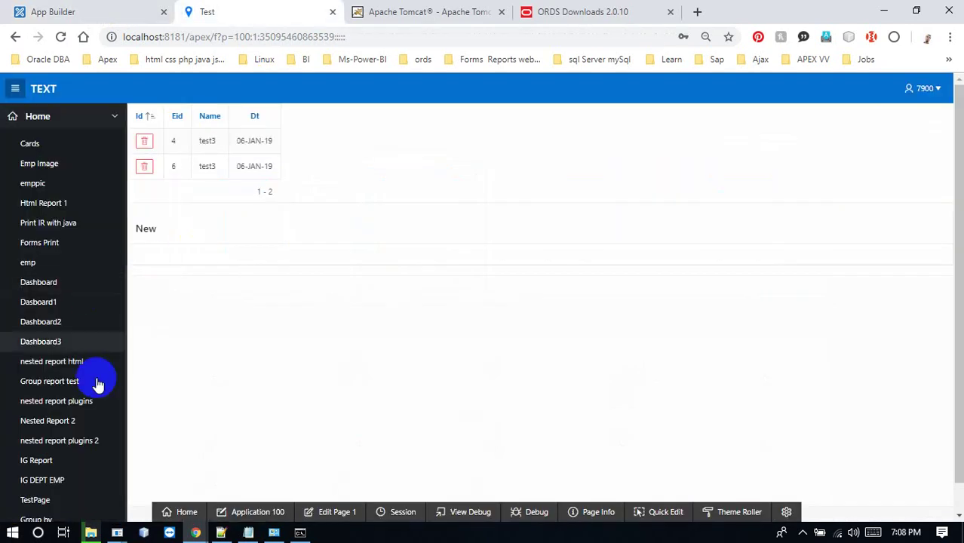
left_click(87, 263)
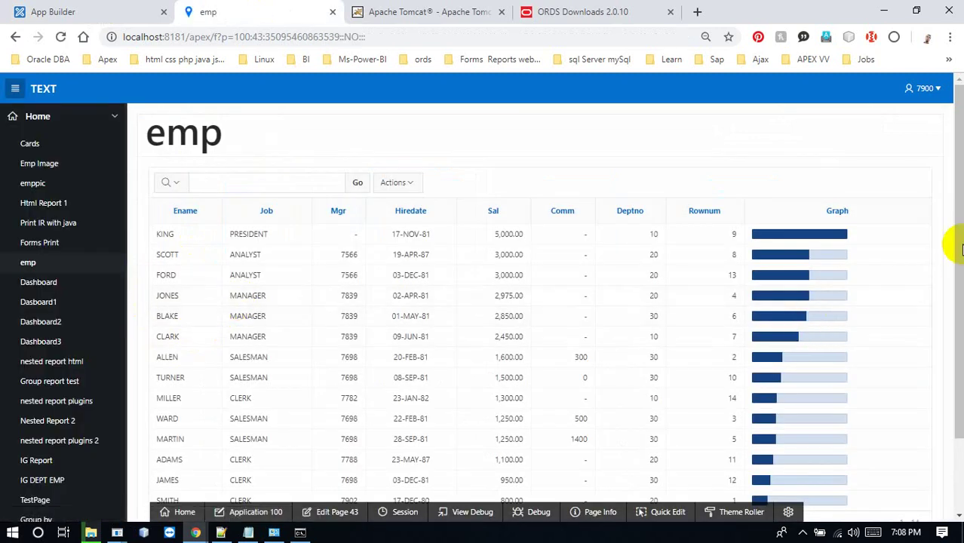
left_click_drag(956, 253, 957, 403)
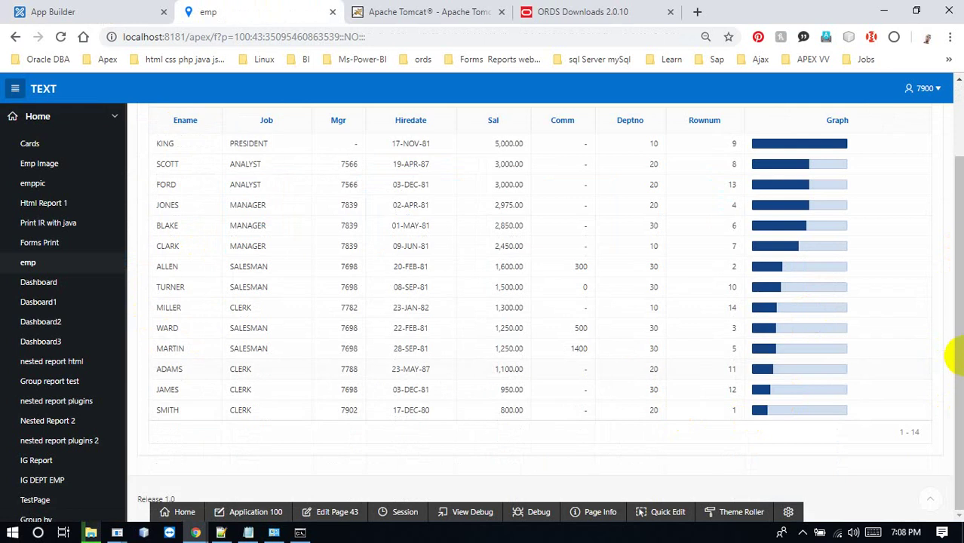
left_click_drag(947, 355, 952, 176)
left_click_drag(954, 403, 956, 427)
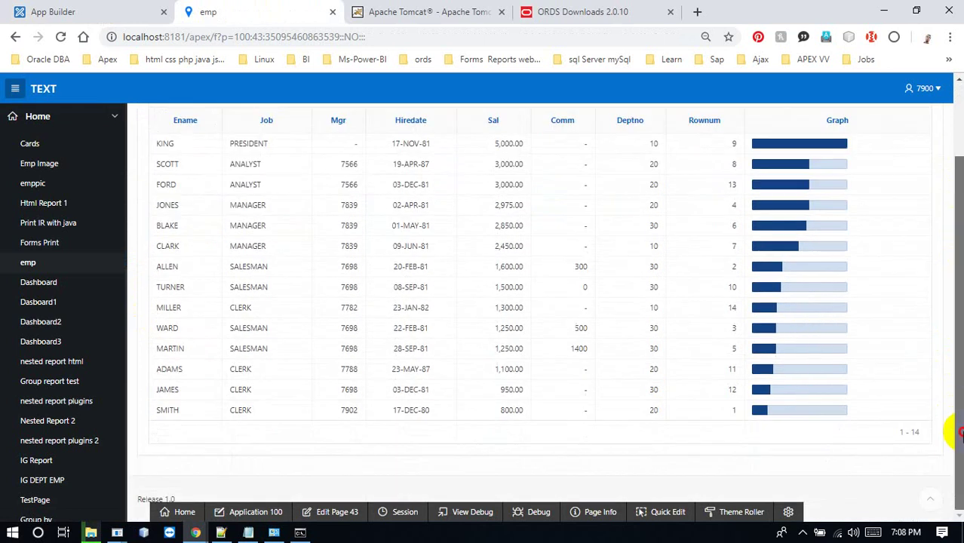
left_click(334, 512)
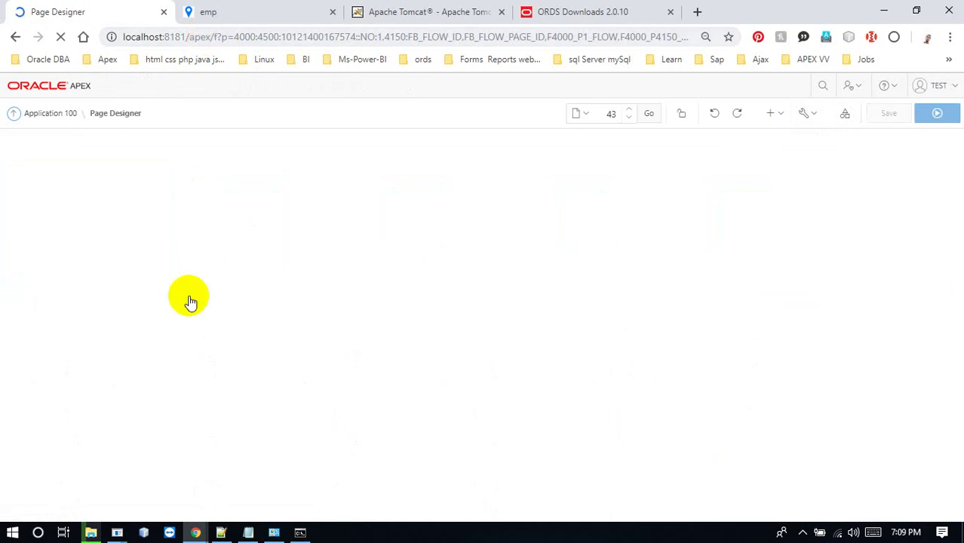
Close the Apache Tomcat and ORDS Downloads tabs and return to Page Designer for page 43
left_click(90, 532)
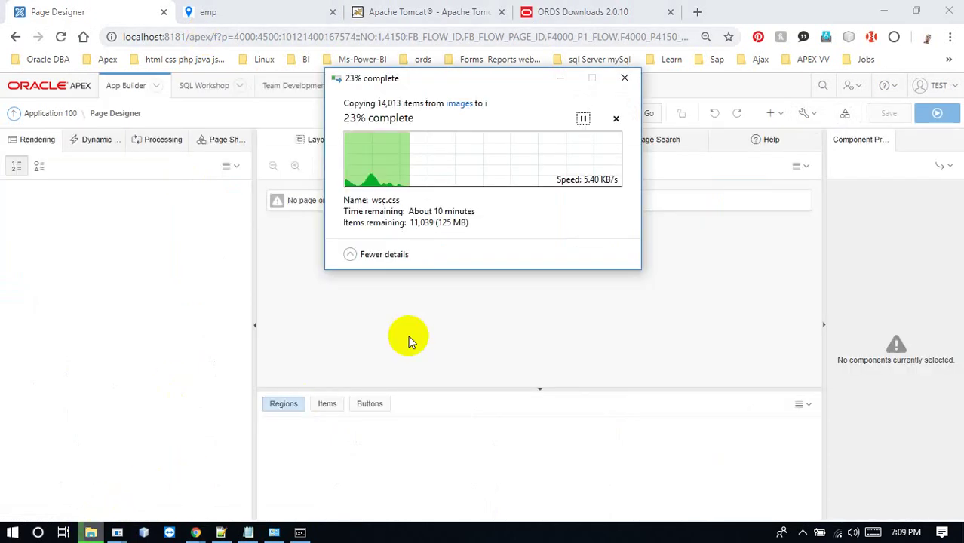
left_click(351, 310)
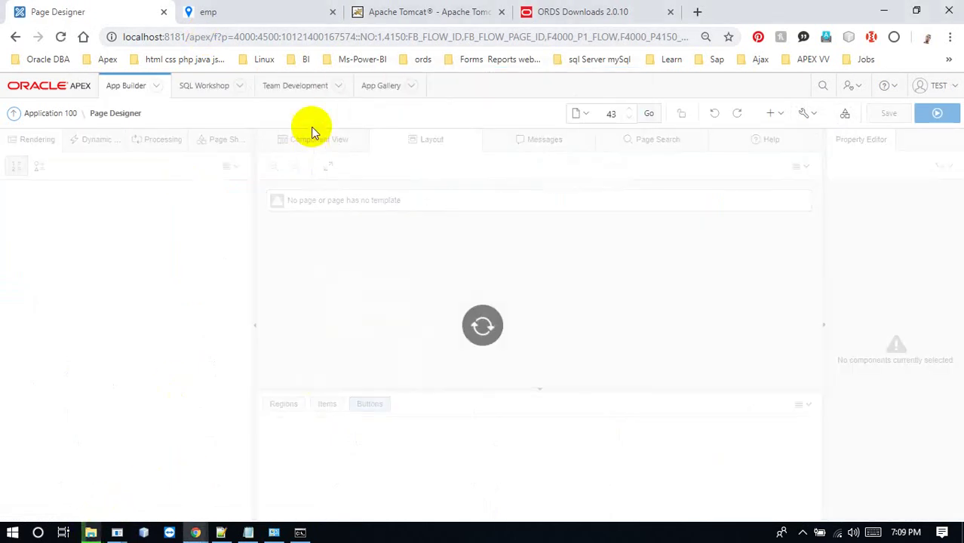
left_click(252, 12)
left_click(404, 12)
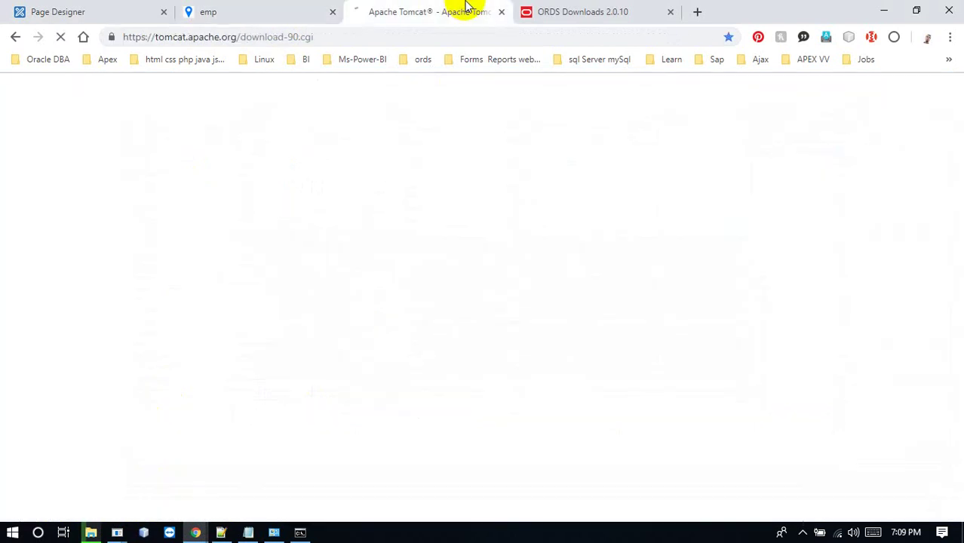
left_click(502, 12)
left_click(502, 13)
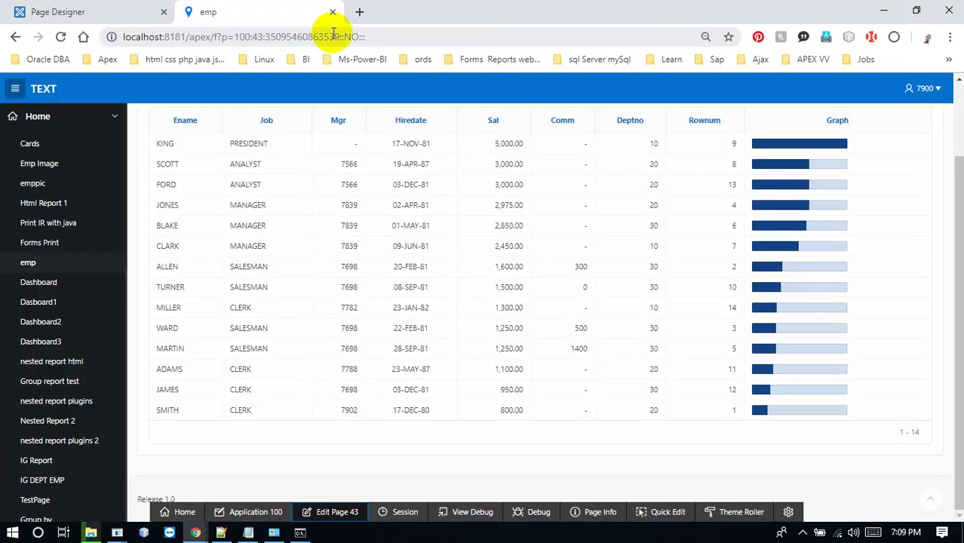
left_click(108, 11)
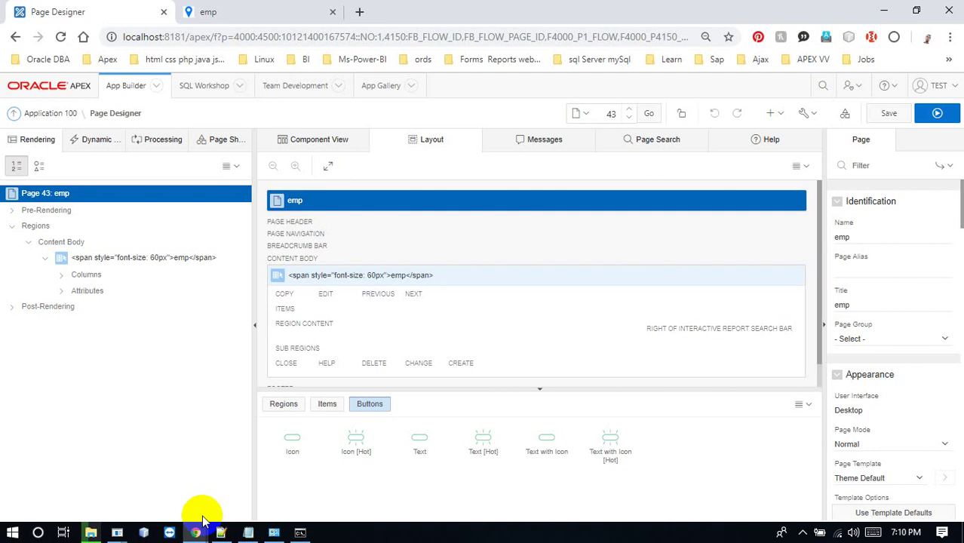
Review the emp report region's Attributes properties, comparing with the running report
left_click(93, 293)
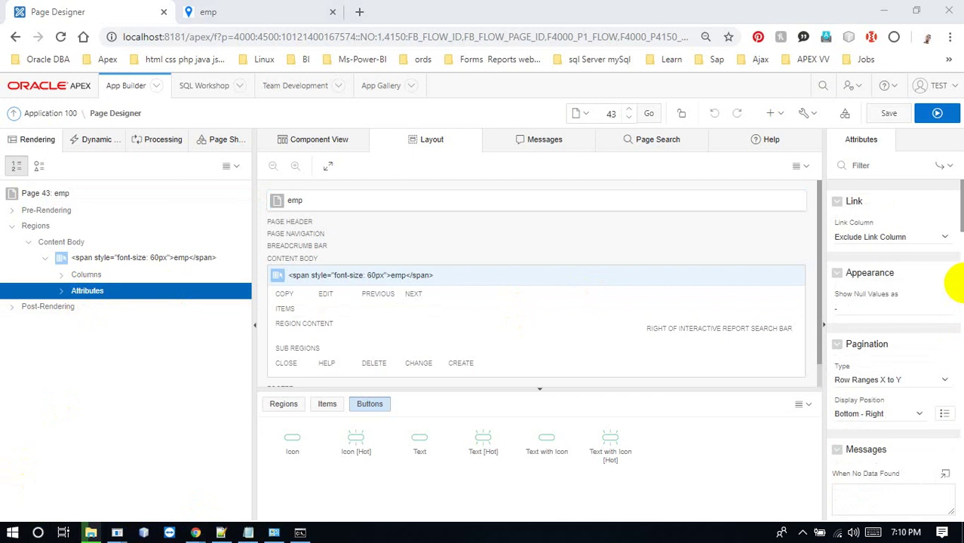
left_click_drag(960, 211, 957, 520)
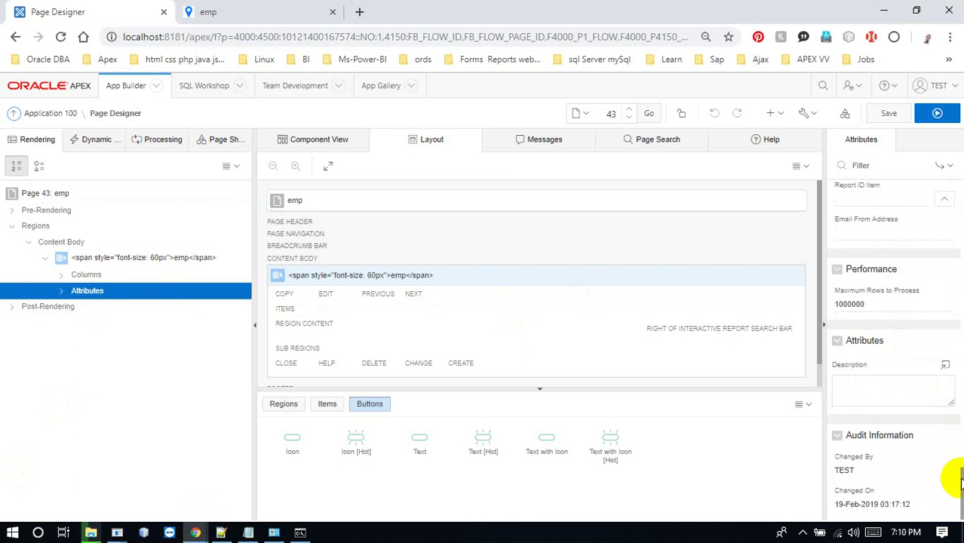
mouse_move(961, 483)
left_mouse_down()
mouse_move(959, 452)
mouse_move(957, 495)
left_mouse_up()
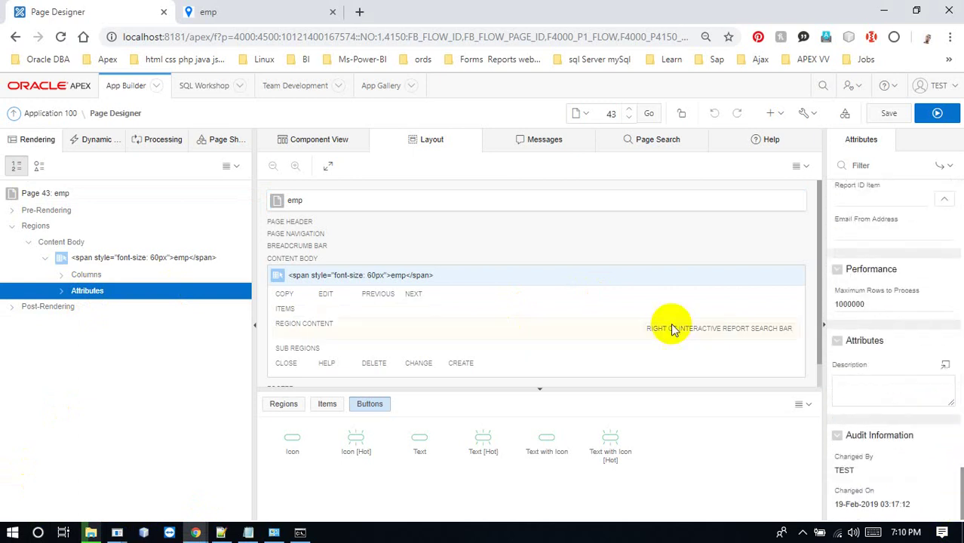
left_click(238, 12)
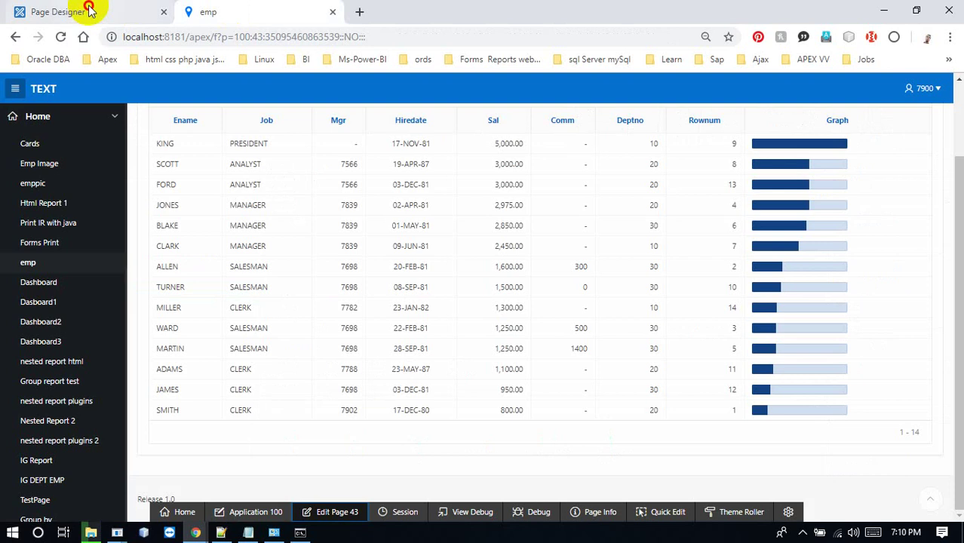
left_click(49, 13)
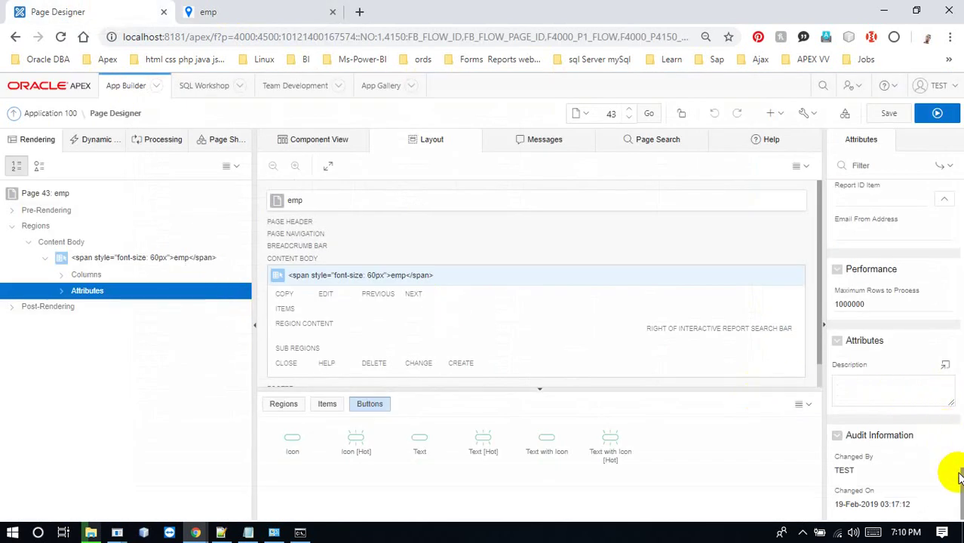
left_click_drag(960, 476, 959, 184)
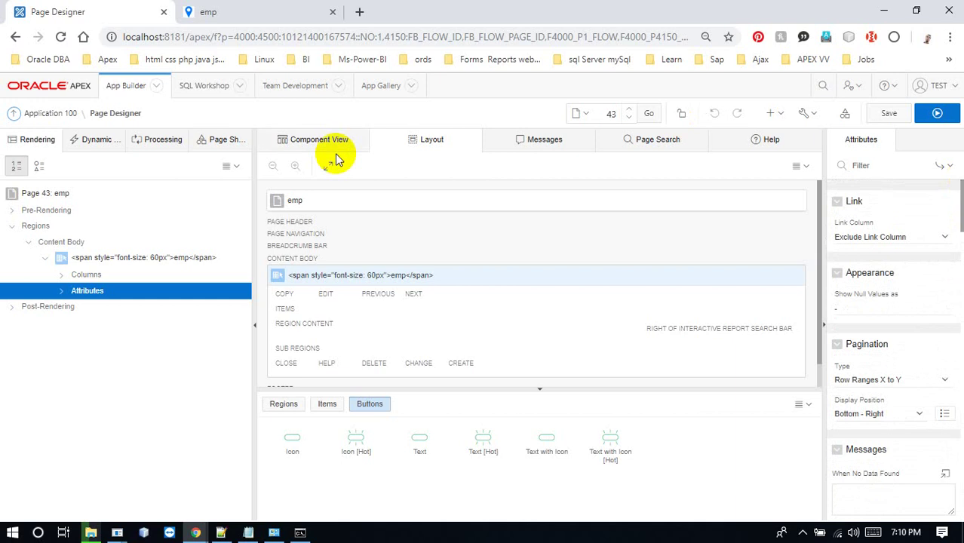
Go back to the Application 100 home page after rechecking the running emp report
left_click(63, 113)
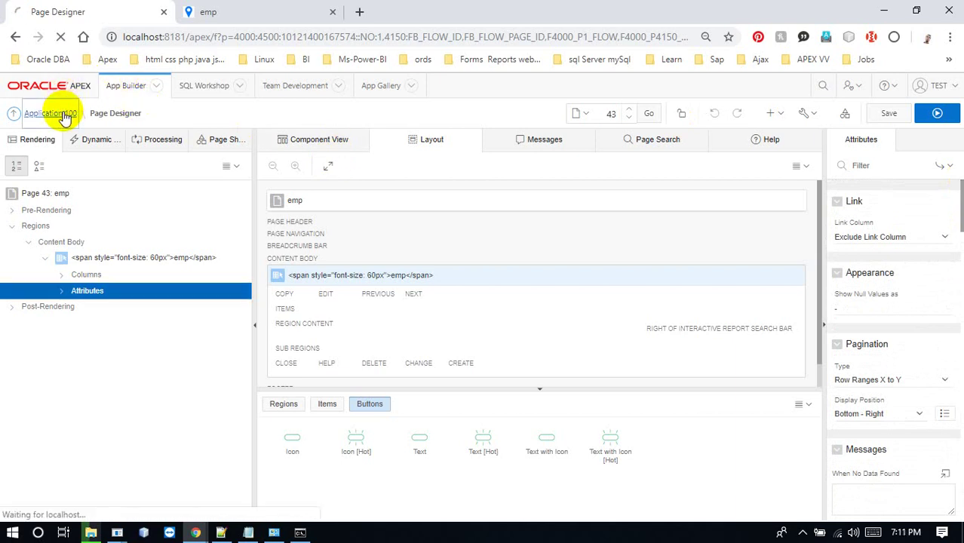
left_click(209, 12)
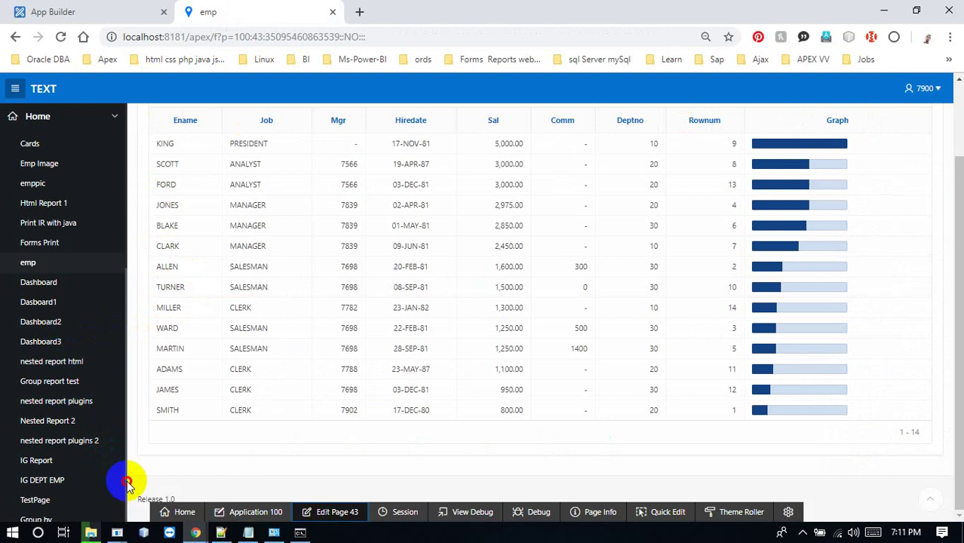
scroll(124, 481, "down", 5)
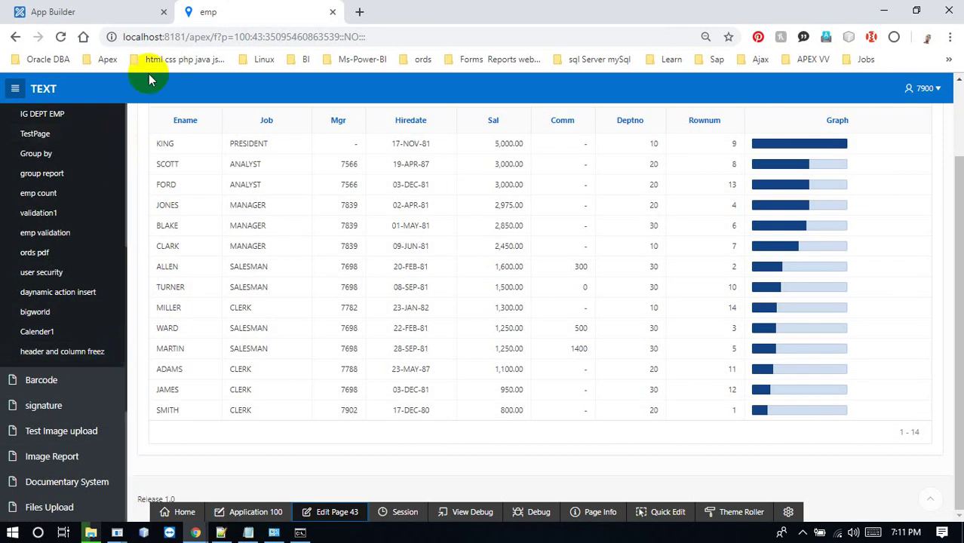
left_click(129, 10)
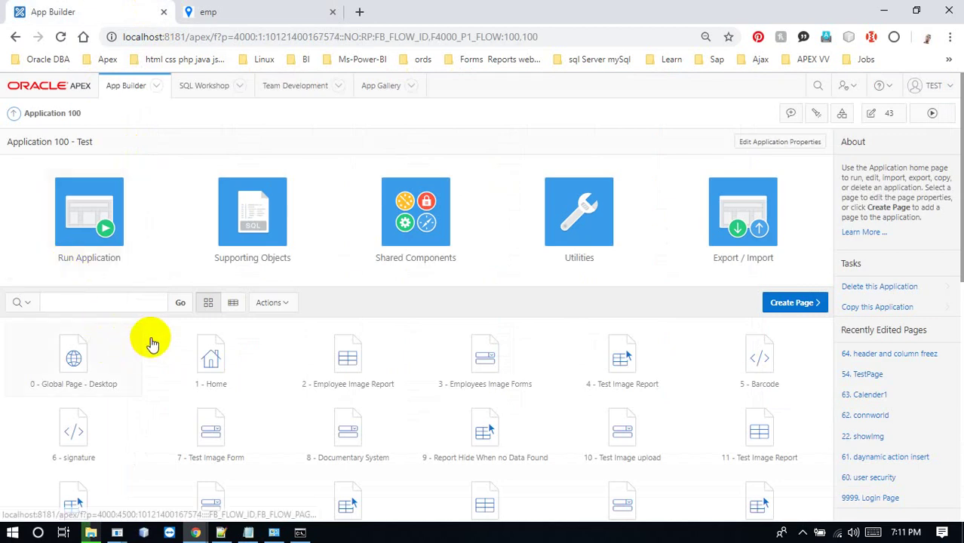
Start a new page of type Report > Classic Report and advance to Page Attributes
left_click(794, 303)
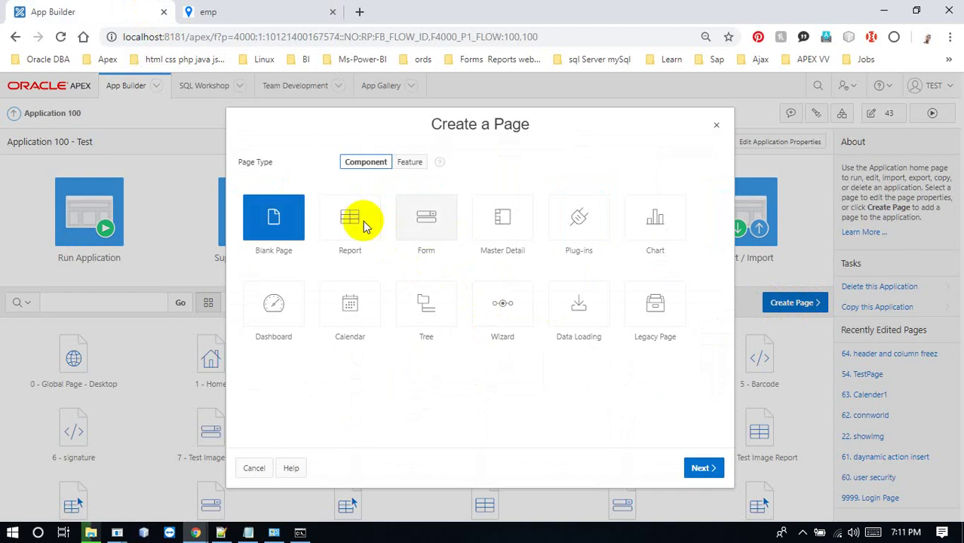
left_click(359, 223)
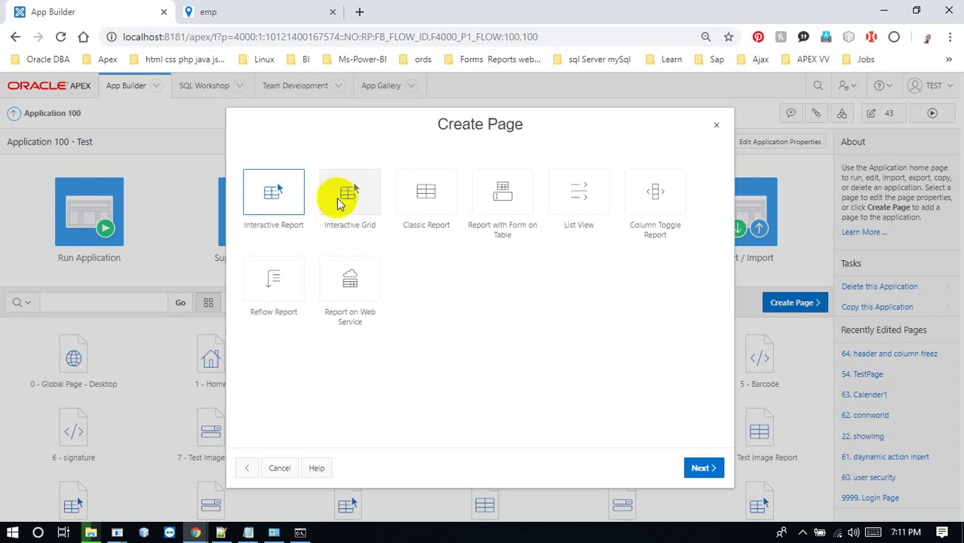
left_click(422, 206)
left_click(694, 467)
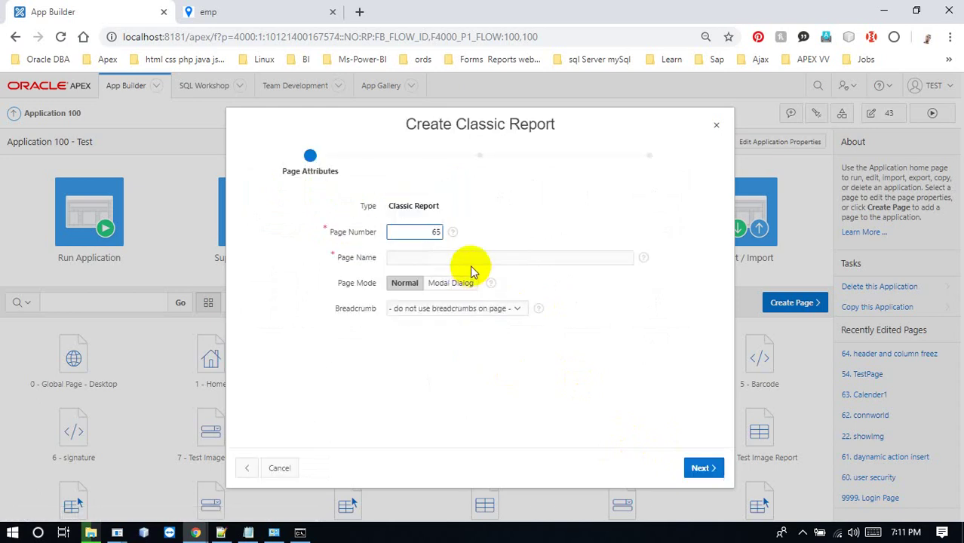
Name page 65 'print pdf ords' and add a new navigation menu entry under Home
left_click(476, 258)
type("print pdf")
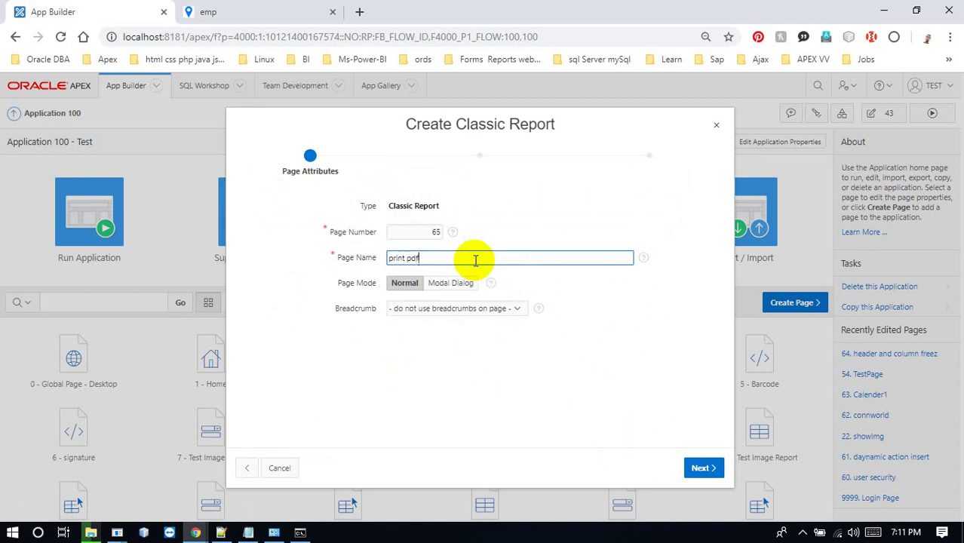
left_click(700, 468)
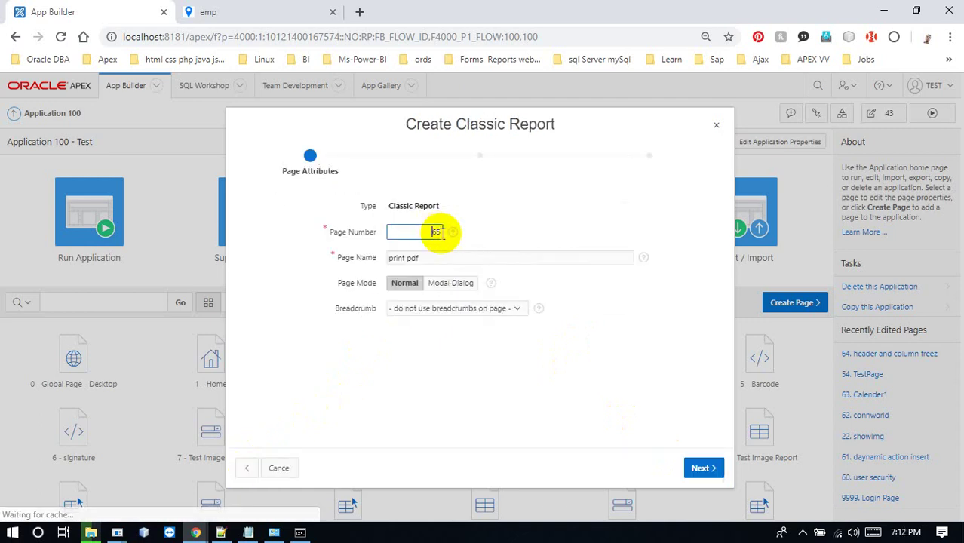
left_click(457, 258)
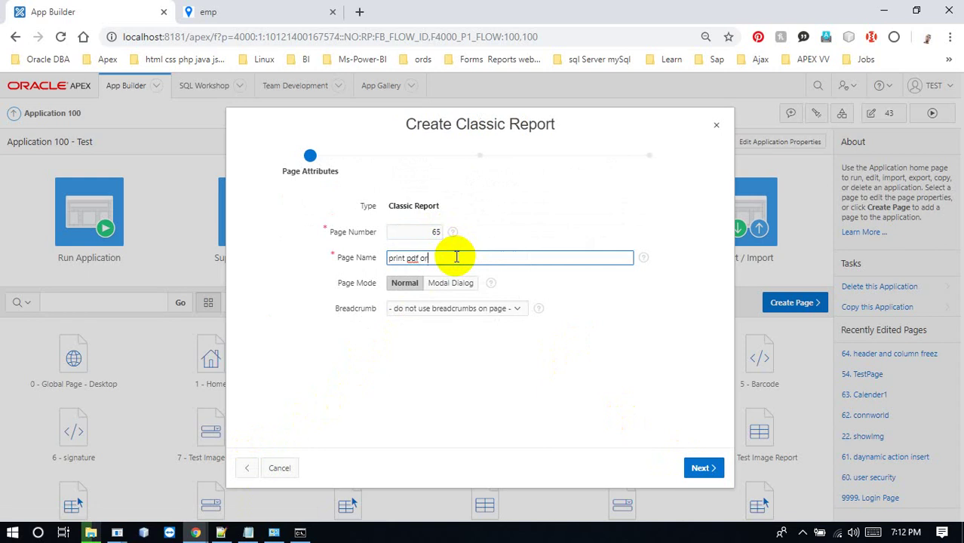
left_click(702, 468)
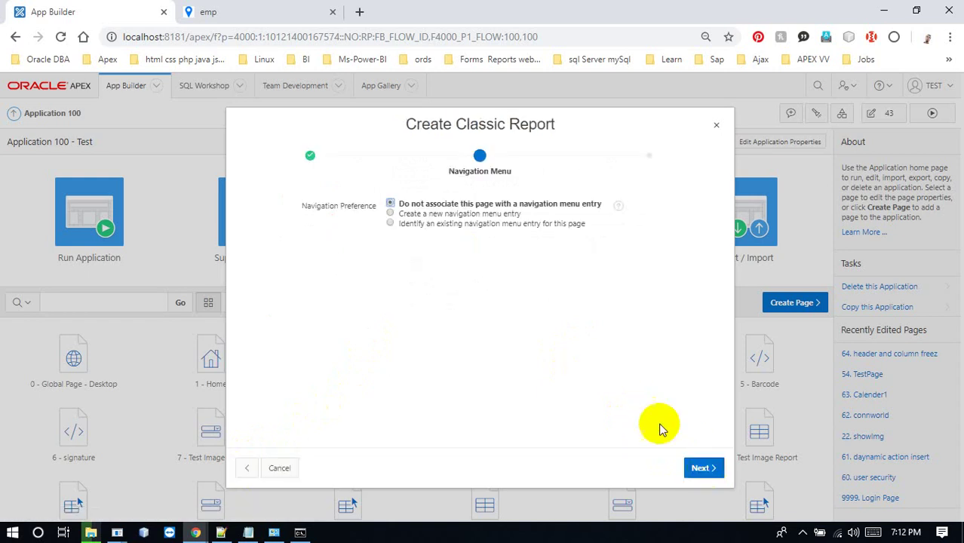
left_click(406, 214)
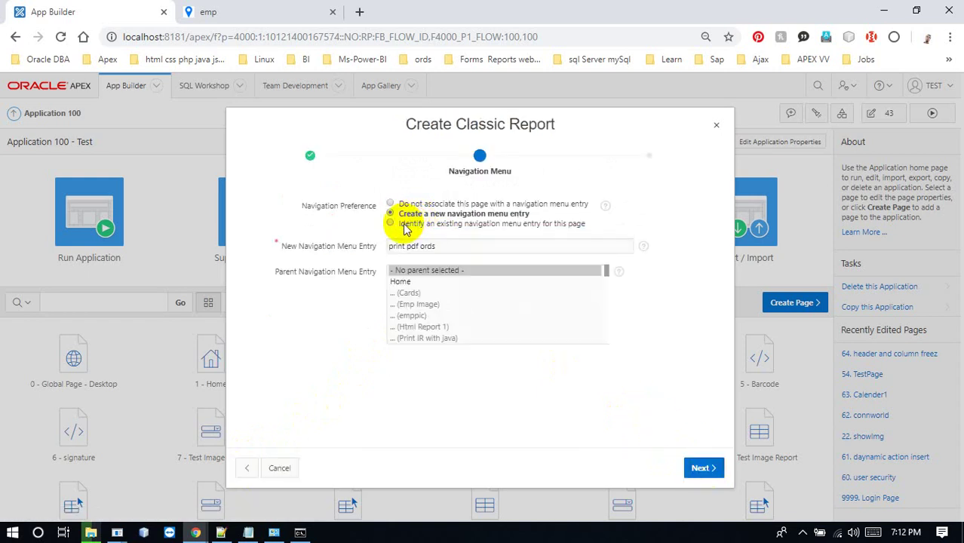
left_click(408, 281)
left_click(701, 468)
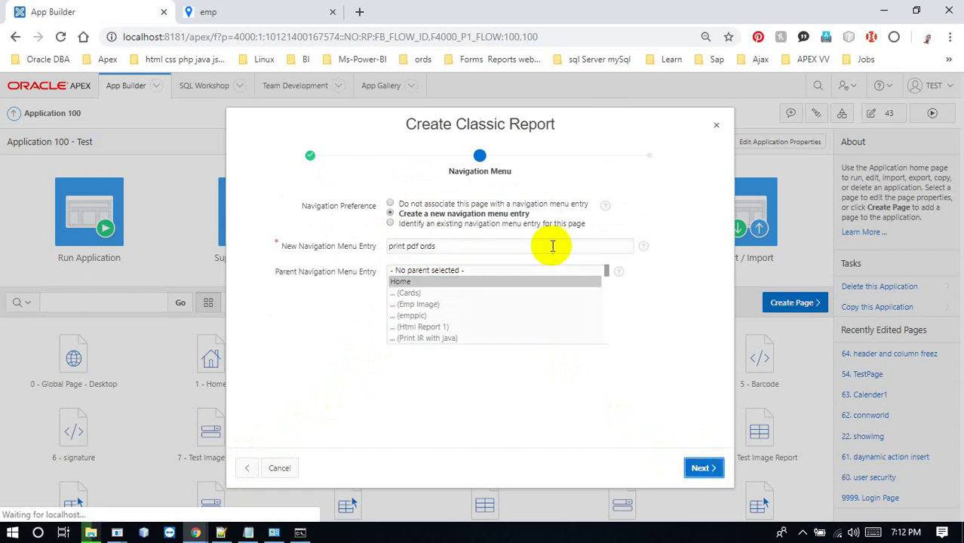
Use select * from scott.emp as the report source, validate it, and create the page
left_click(239, 10)
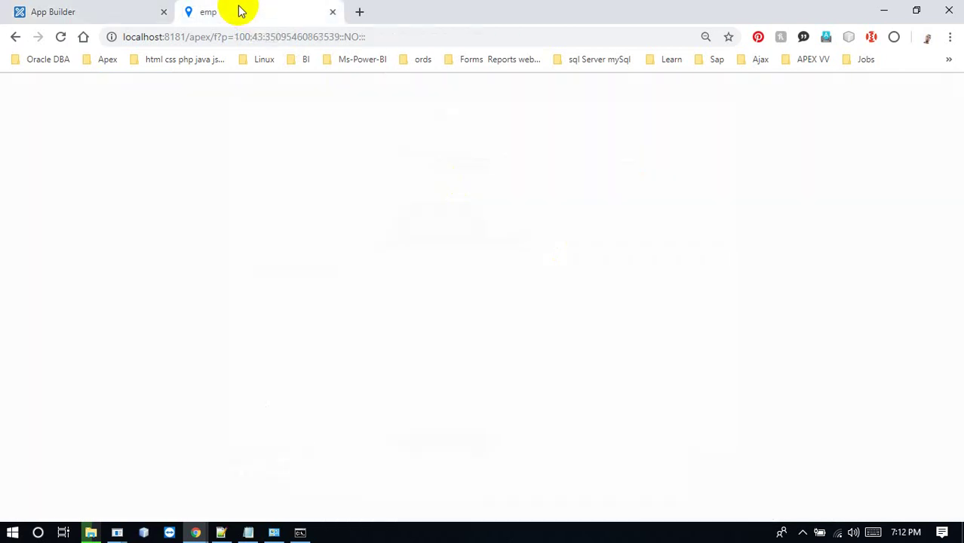
left_click(126, 12)
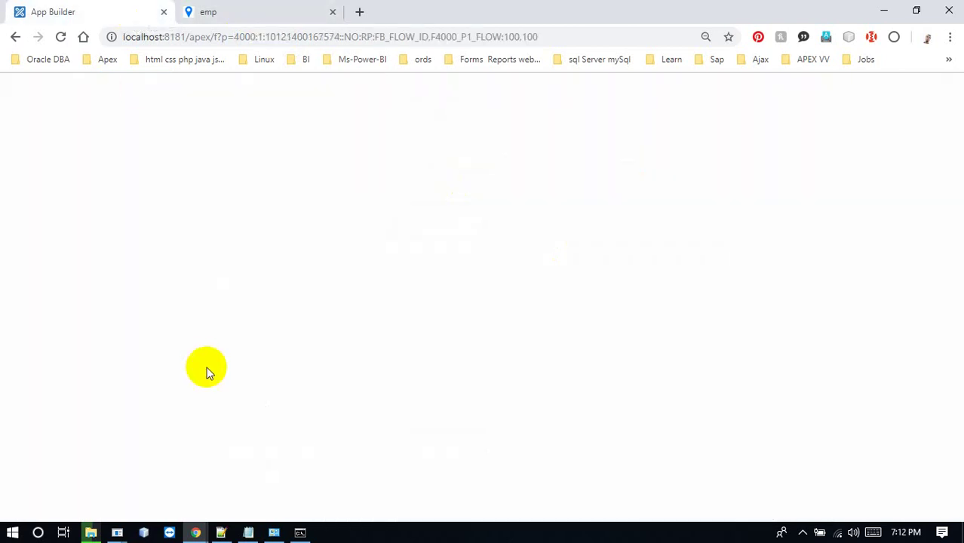
mouse_move(197, 534)
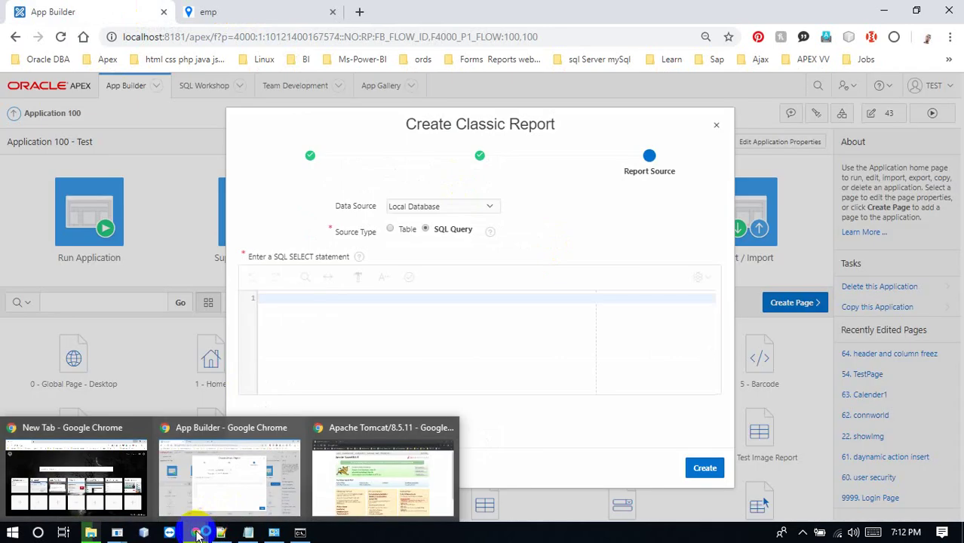
mouse_move(97, 530)
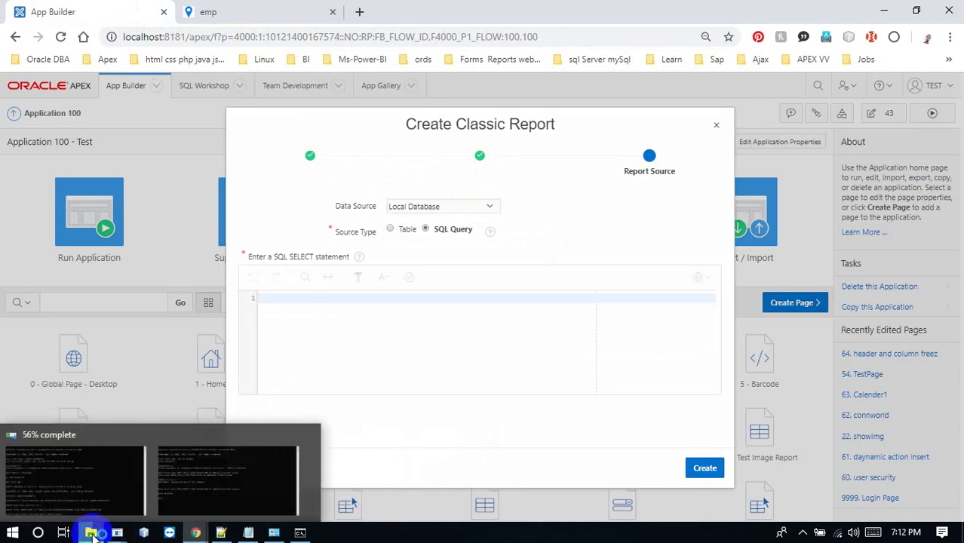
left_click(159, 491)
left_click(477, 325)
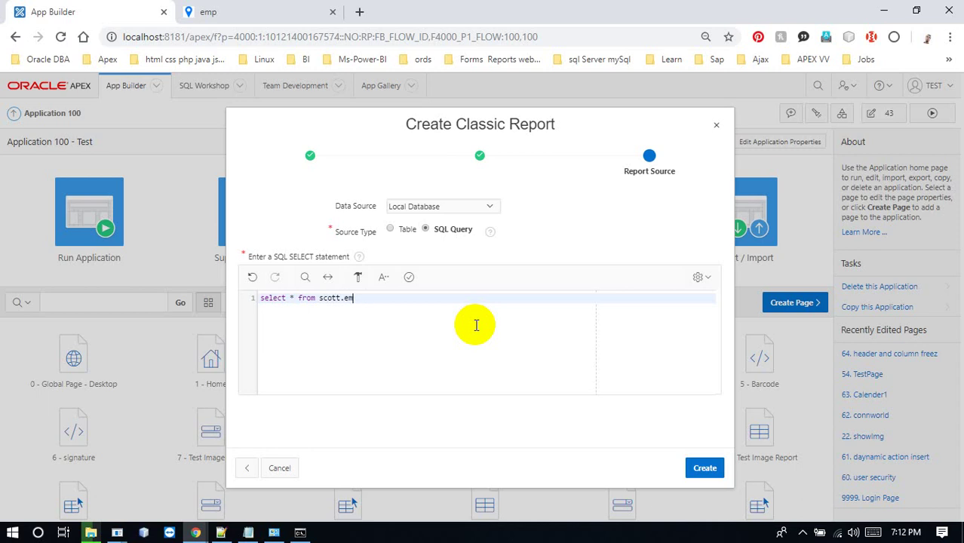
left_click(410, 277)
left_click(702, 469)
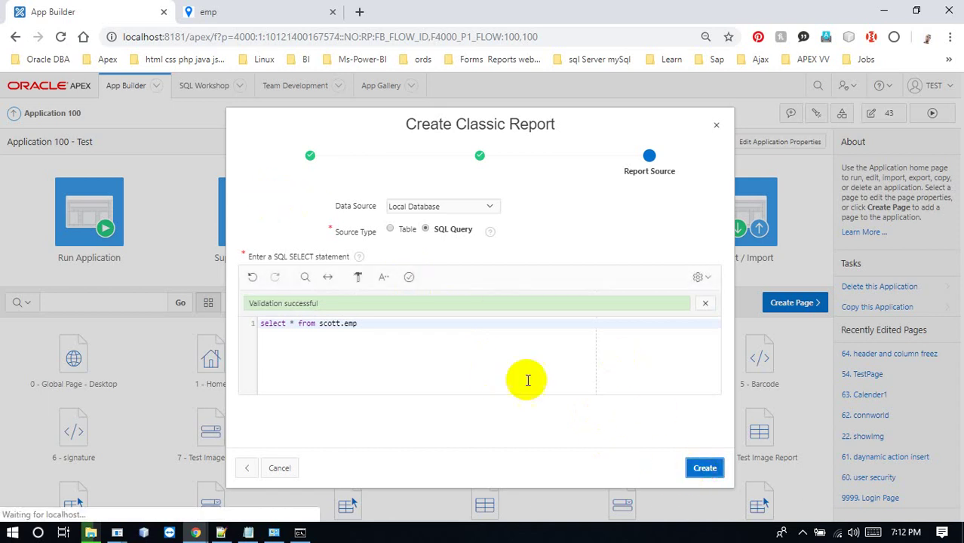
left_click(702, 468)
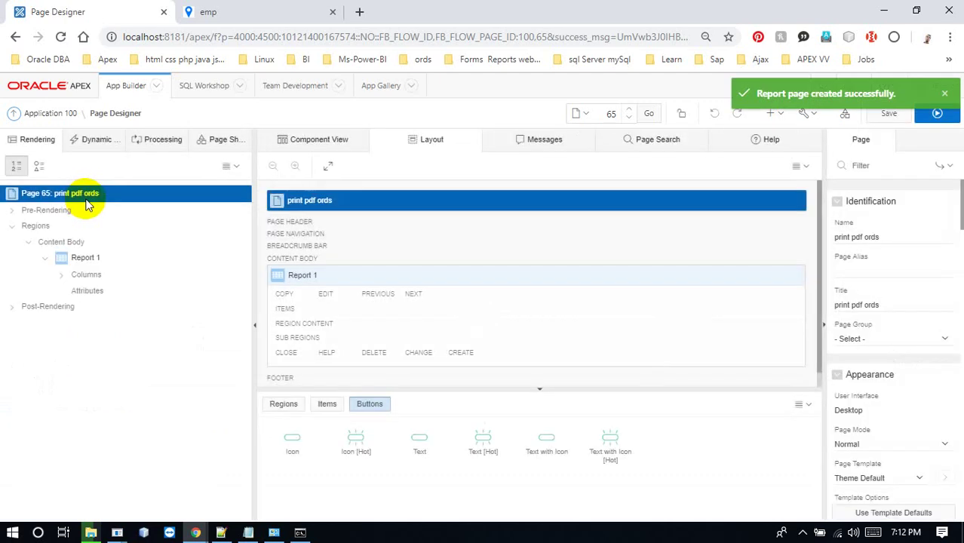
Set Printing Enabled to Yes in Report 1's Attributes
left_click(111, 257)
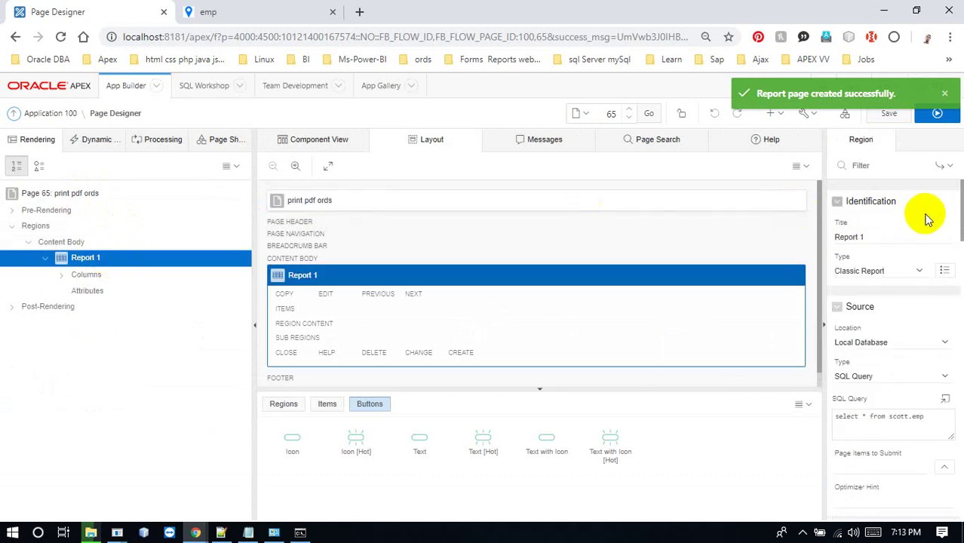
left_click_drag(961, 195, 946, 500)
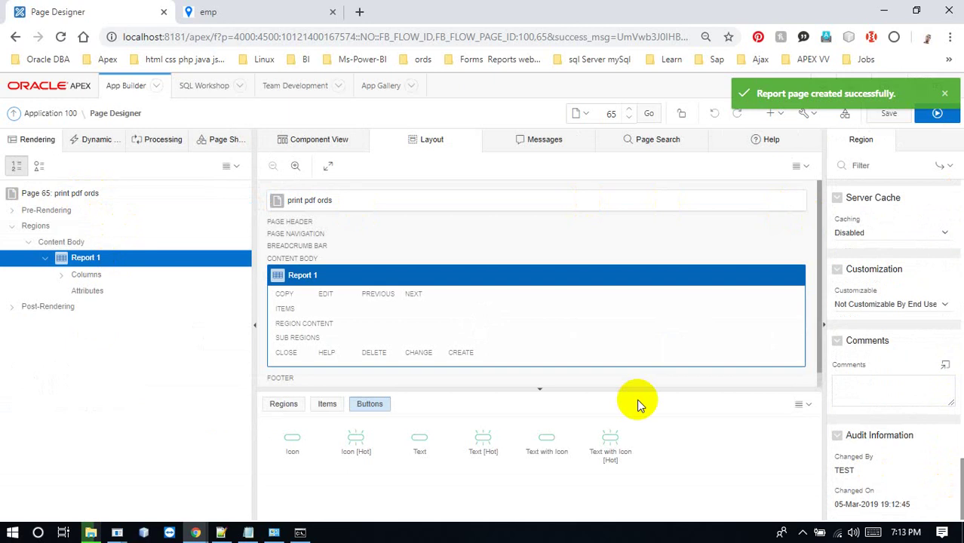
scroll(962, 272, "up", 4)
scroll(962, 272, "up", 10)
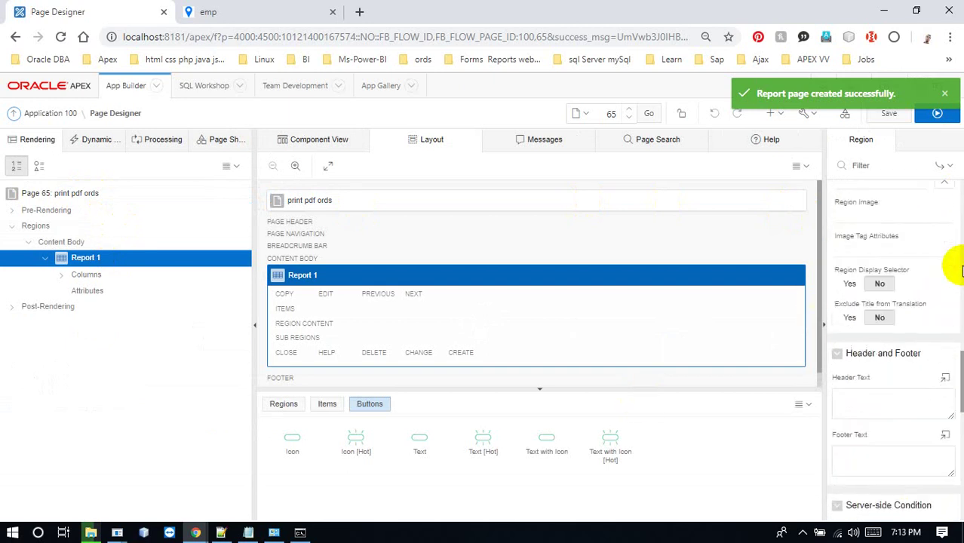
scroll(958, 211, "up", 3)
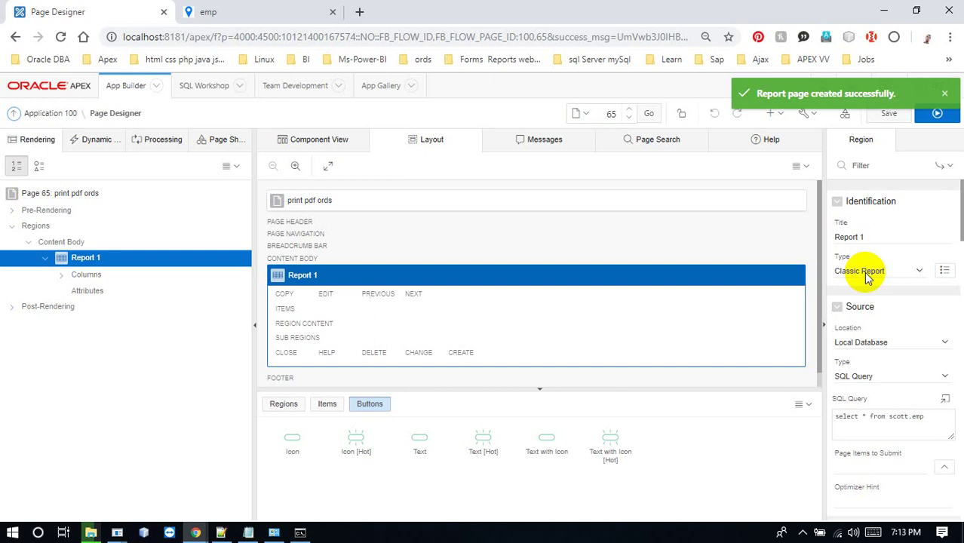
left_click(128, 293)
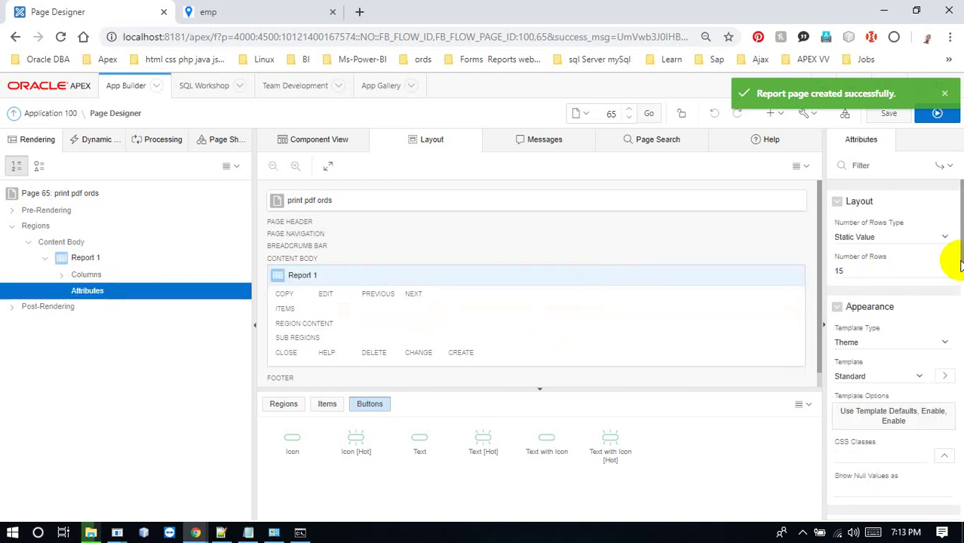
left_click_drag(962, 260, 960, 513)
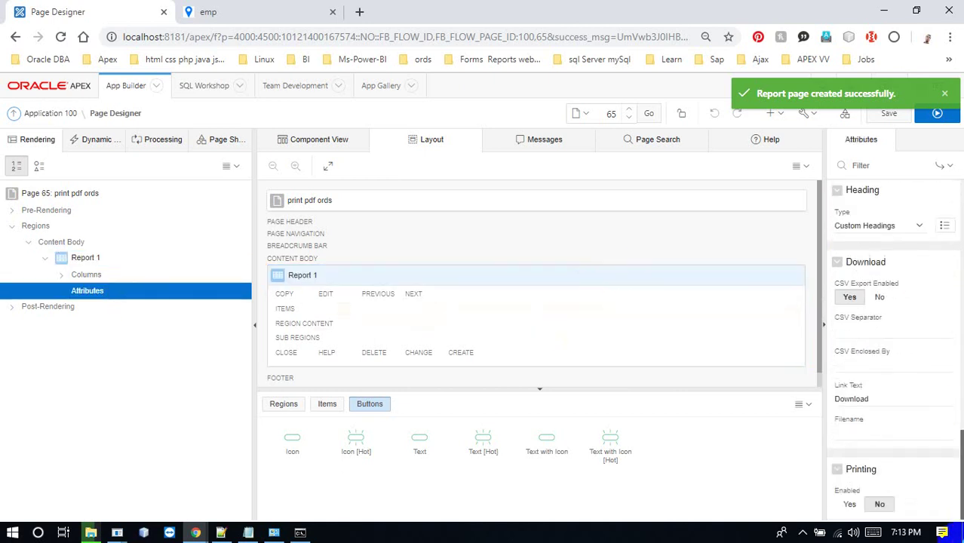
left_click(850, 505)
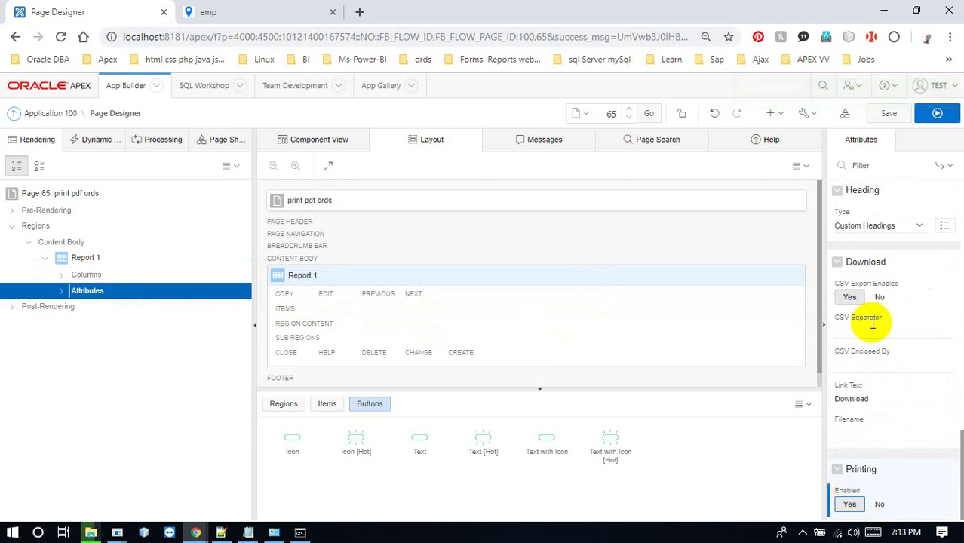
Save page 65 and run the print pdf ords page
left_click(890, 114)
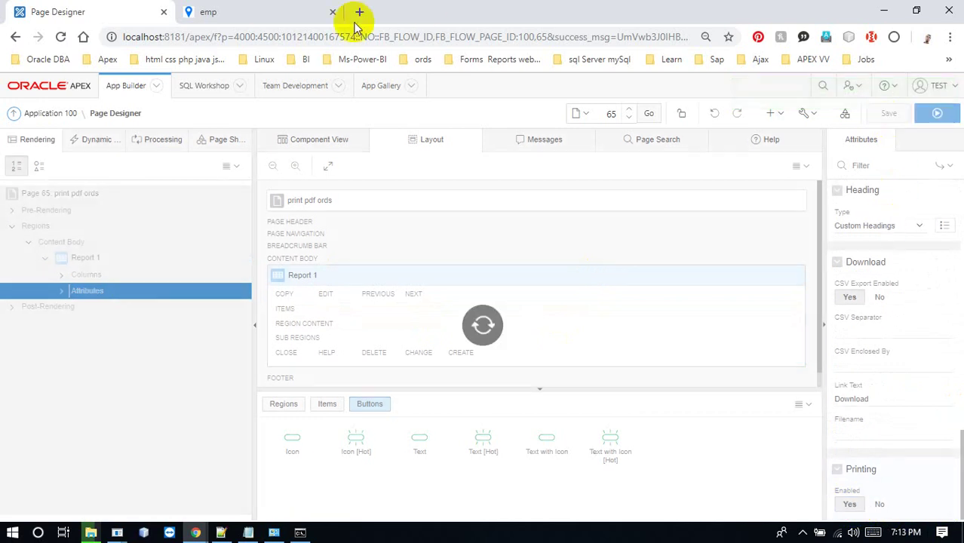
left_click(249, 11)
left_click(111, 10)
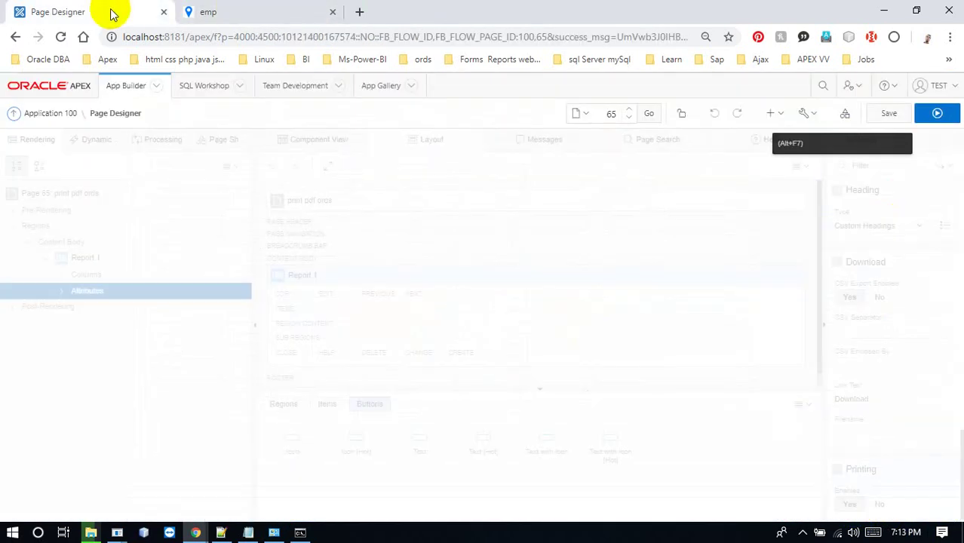
left_click(937, 114)
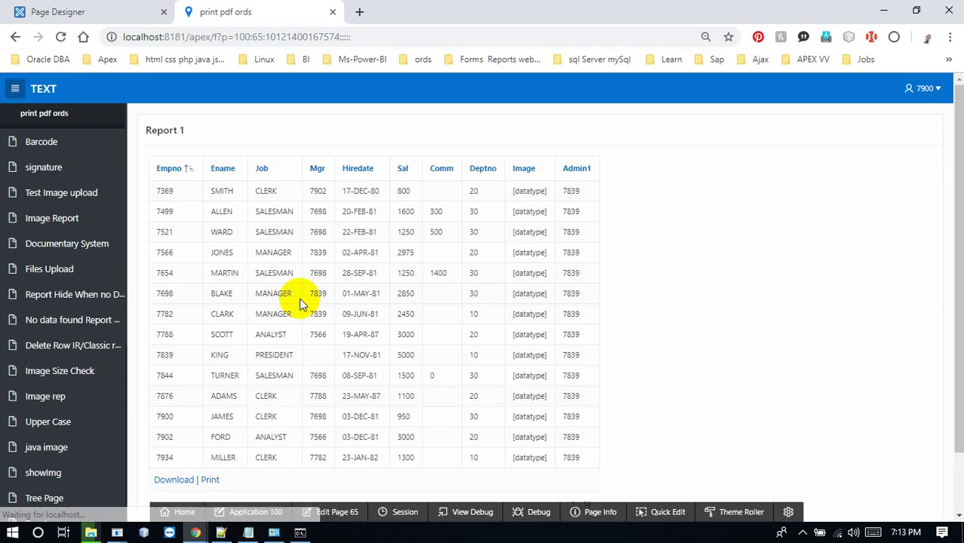
Print the report, open the downloaded Report_1 (5).pdf, and retry loading it
left_click(211, 480)
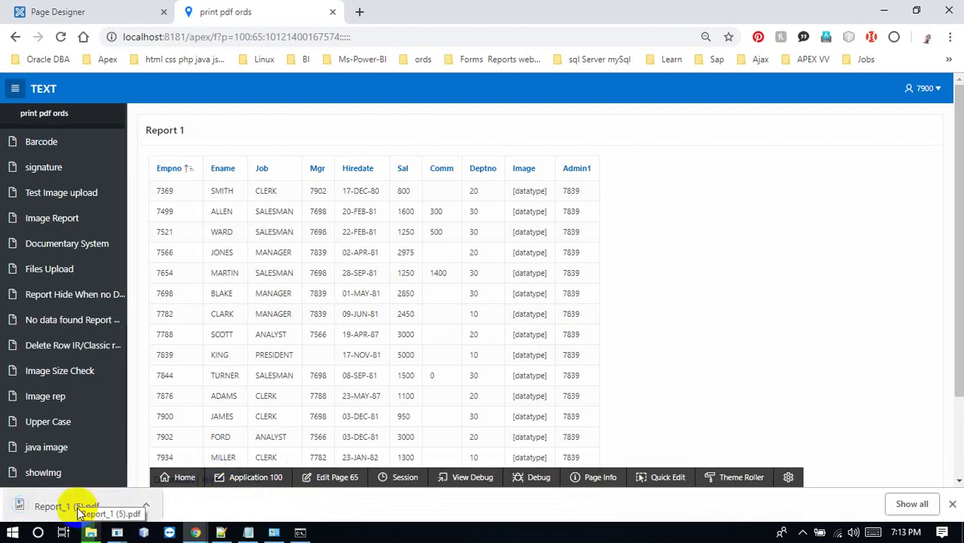
left_click(81, 513)
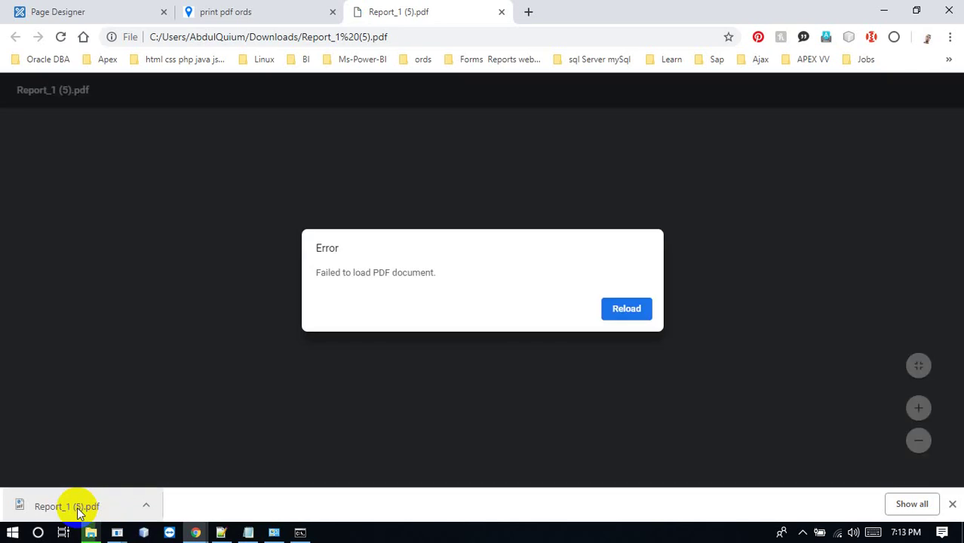
left_click(648, 323)
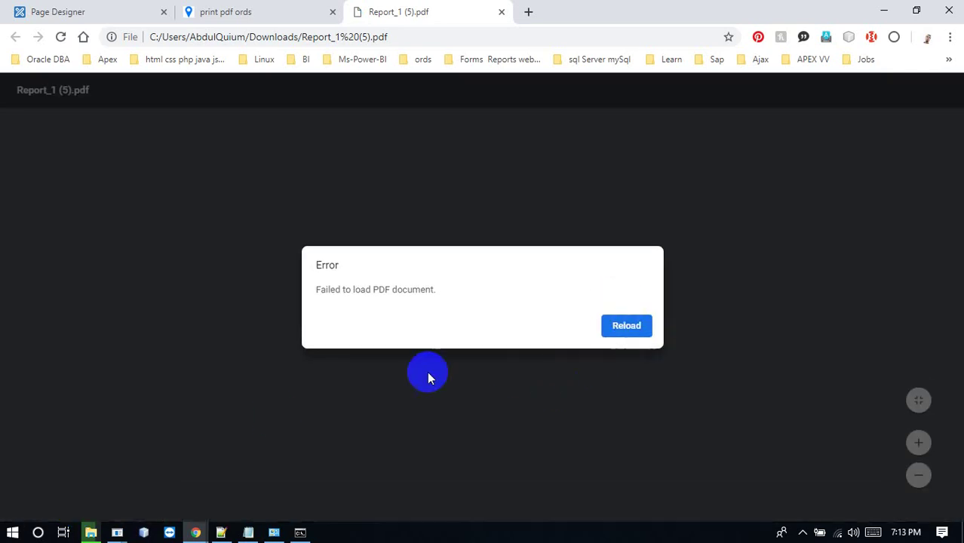
Move the file copy progress window aside and switch to the Apache Tomcat window
left_click(91, 533)
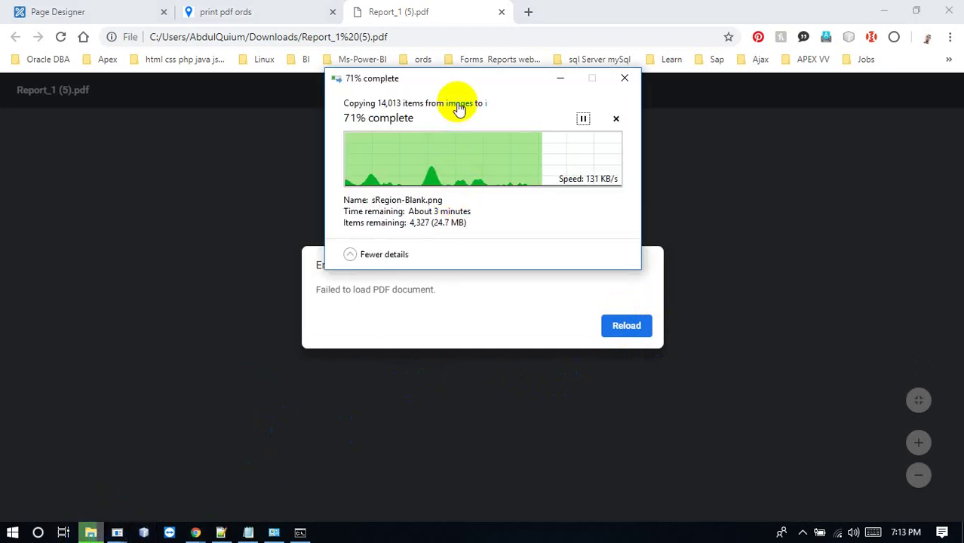
left_click(358, 114)
left_click_drag(358, 115, 286, 113)
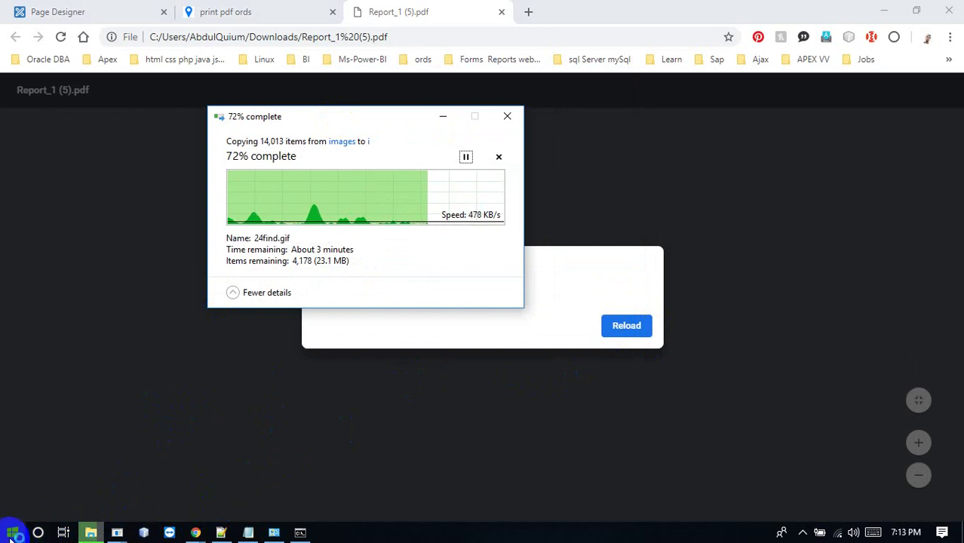
left_click(143, 384)
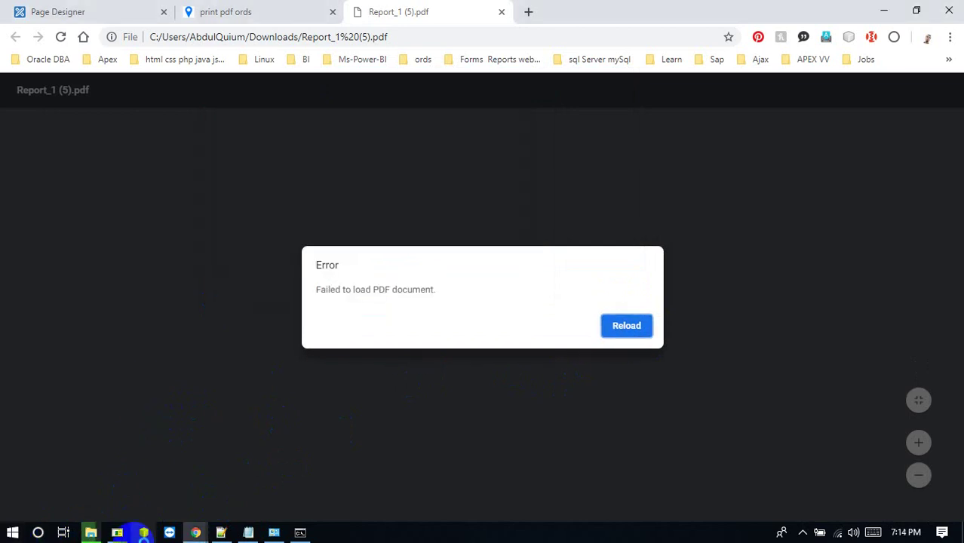
mouse_move(195, 531)
left_click(381, 480)
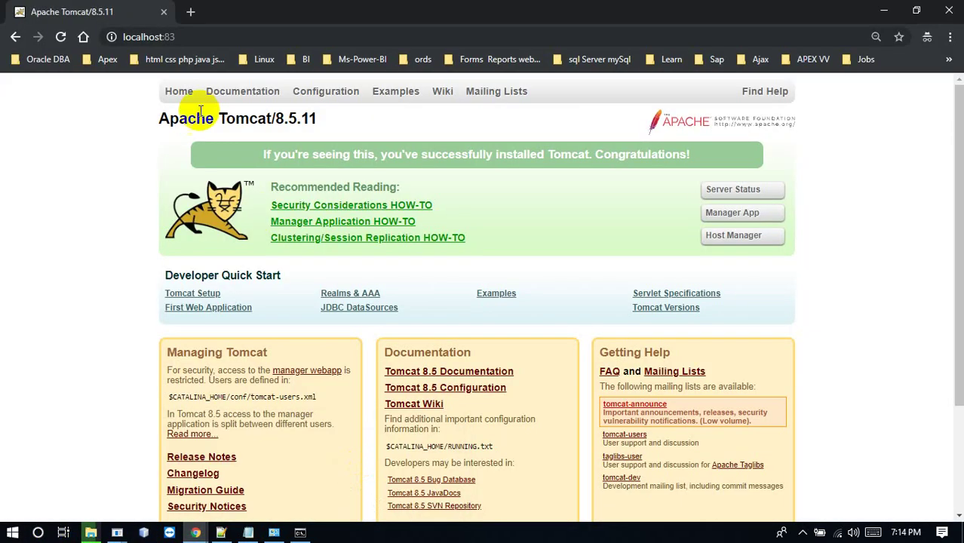
Append /ords to localhost:83 in the address bar to open ORDS
left_click(185, 36)
left_click(185, 36)
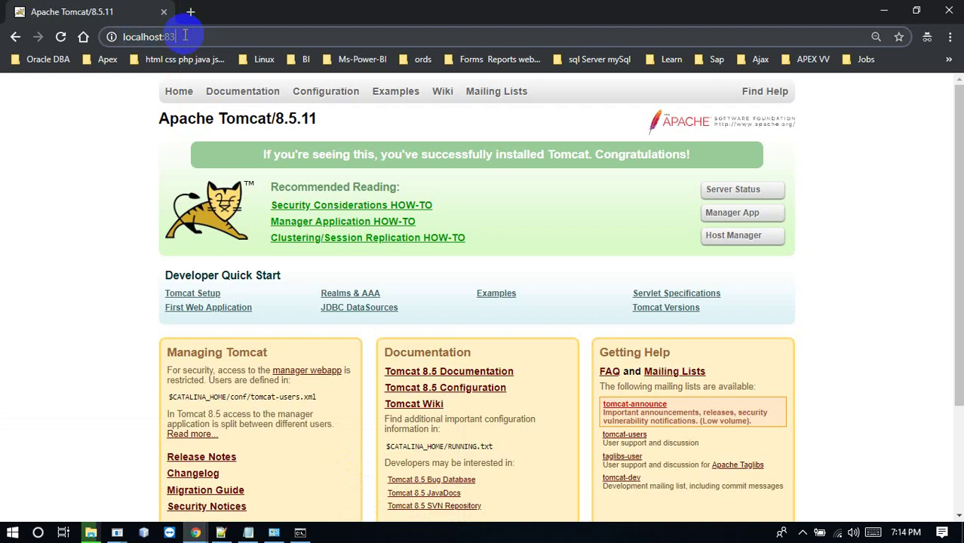
type("/ords")
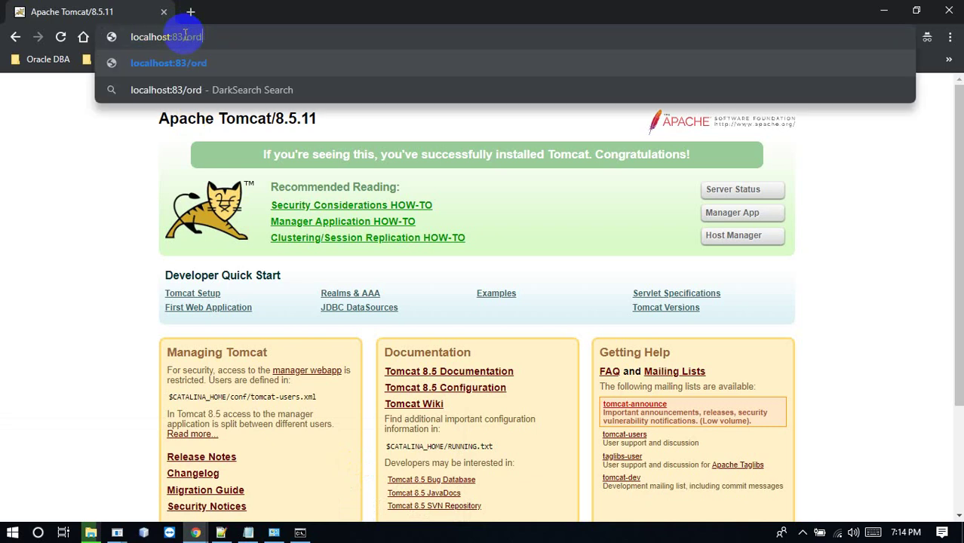
key("Return")
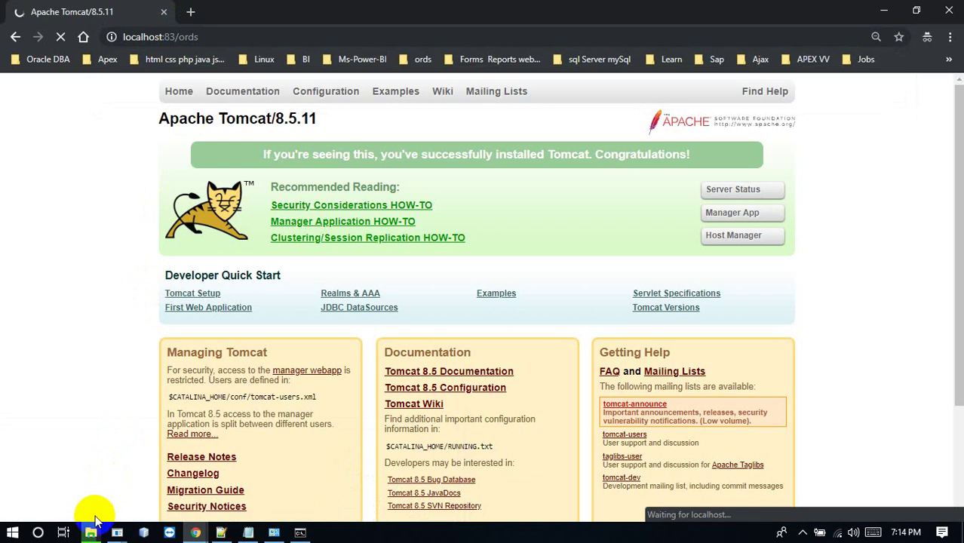
mouse_move(91, 532)
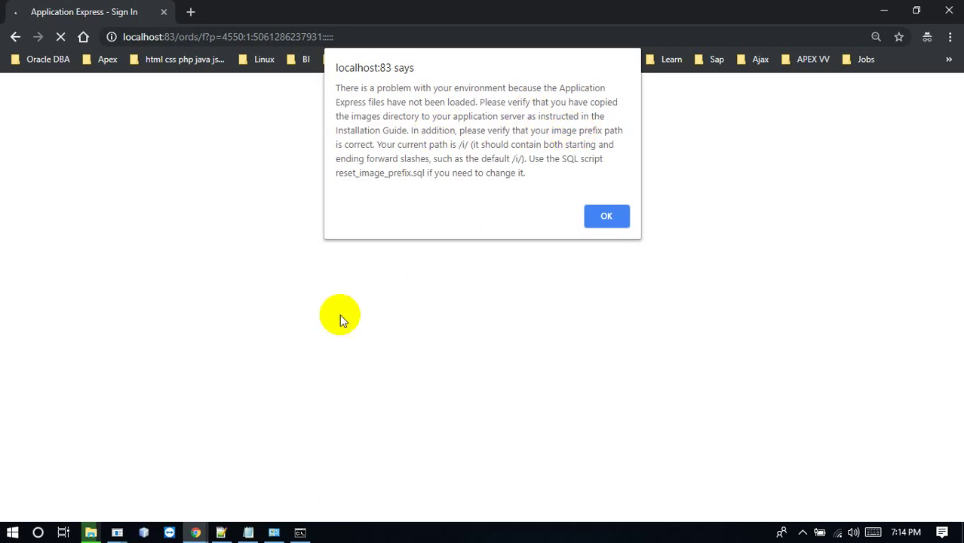
Check the image copy progress, then dismiss the image-prefix and Static Files alerts
left_click(92, 531)
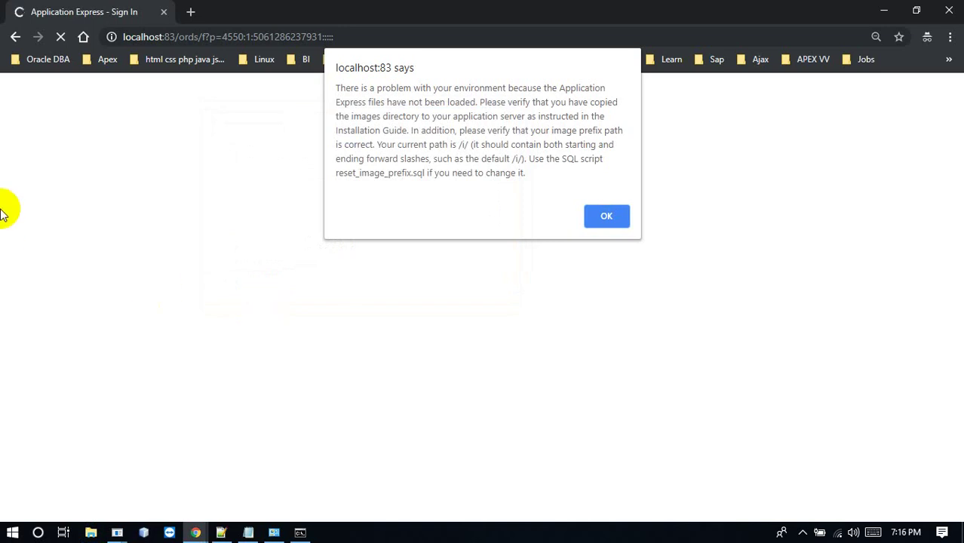
left_click(617, 221)
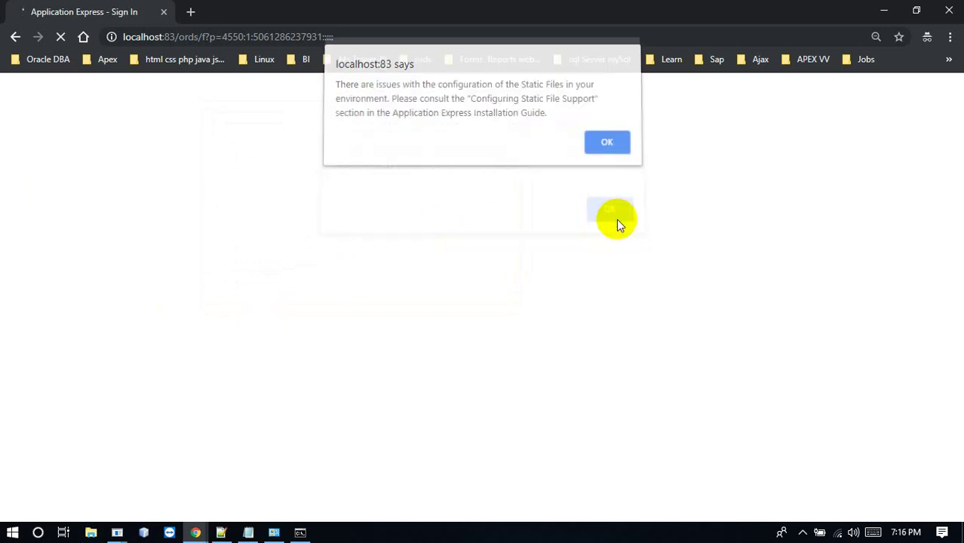
left_click(608, 146)
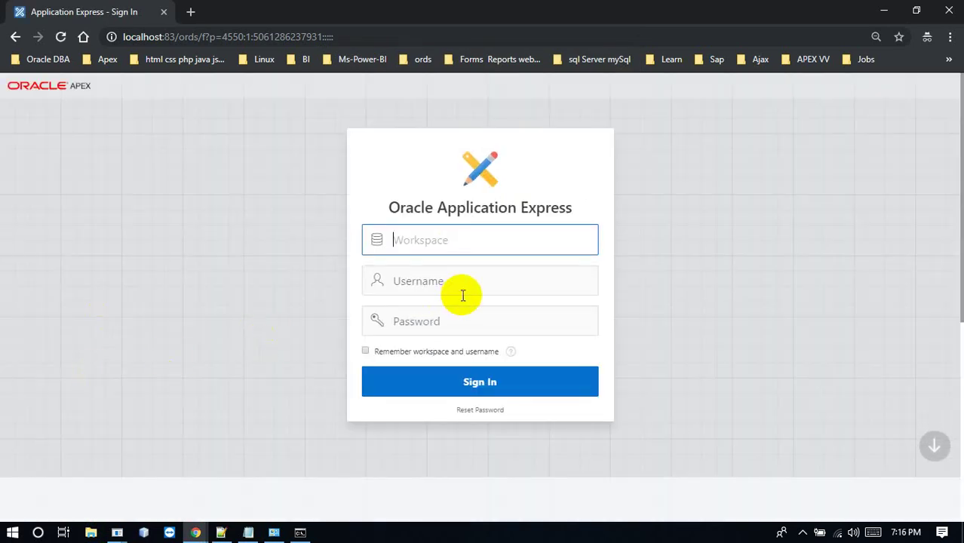
Sign in to the 'test' workspace with the workspace username and password
type("test")
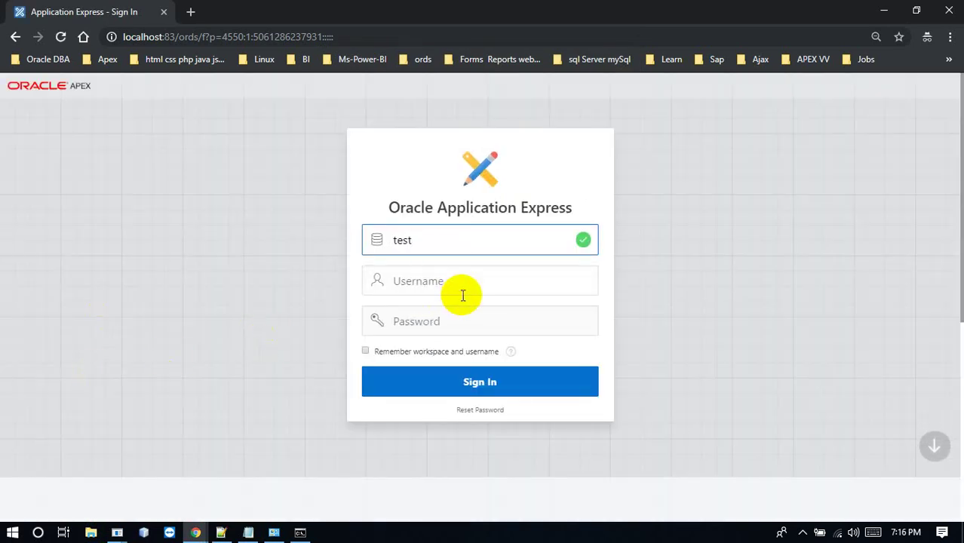
left_click(463, 295)
type("test")
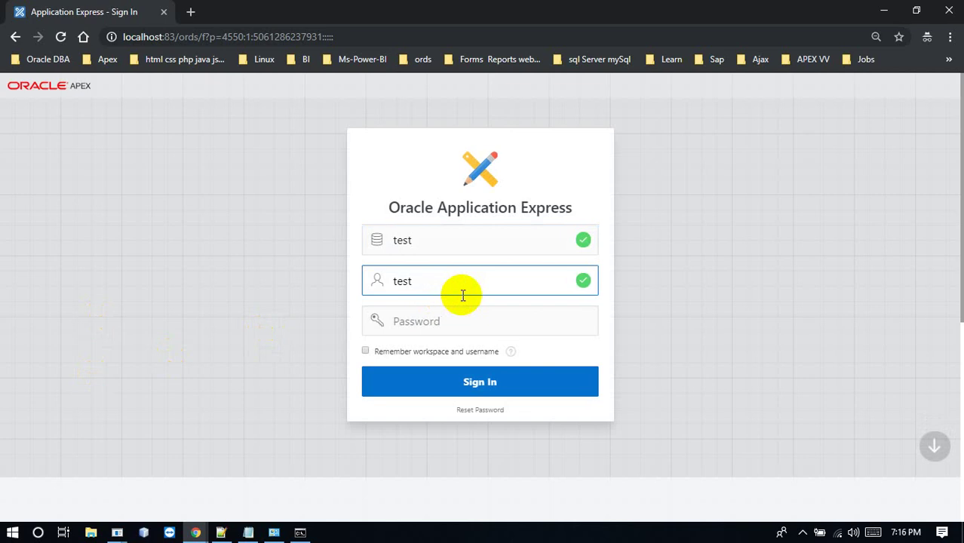
key("Tab")
type("1")
key("Return")
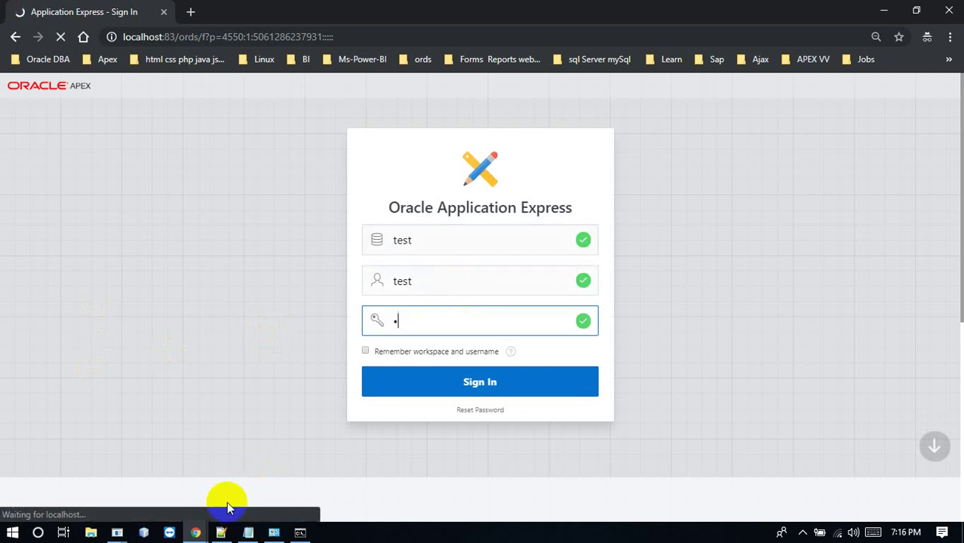
Retry the earlier failed PDF, then open and run the Test application
mouse_move(195, 525)
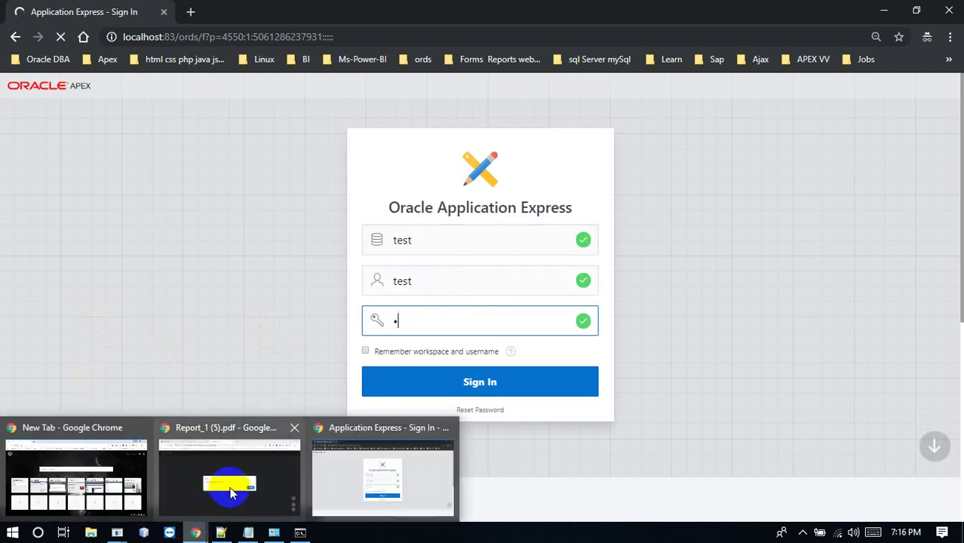
left_click(231, 493)
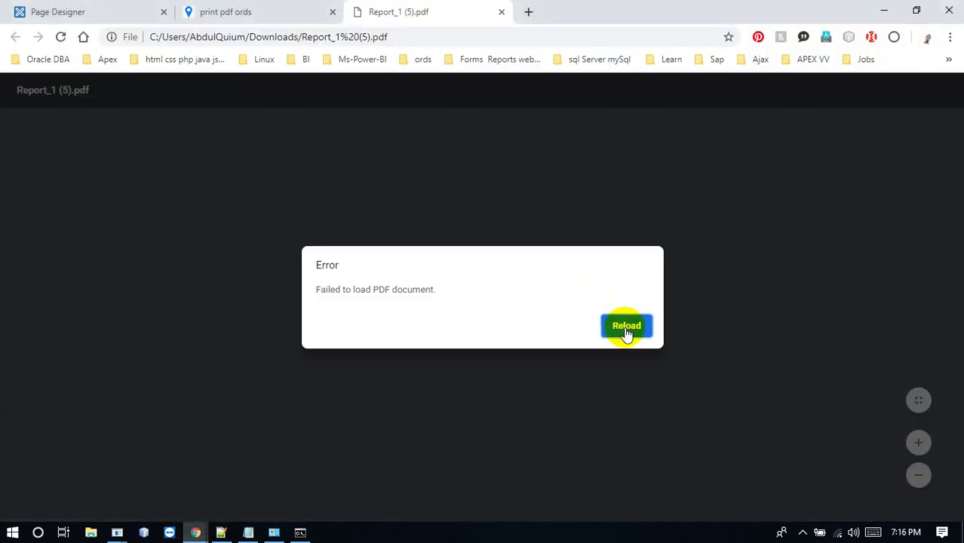
left_click(627, 327)
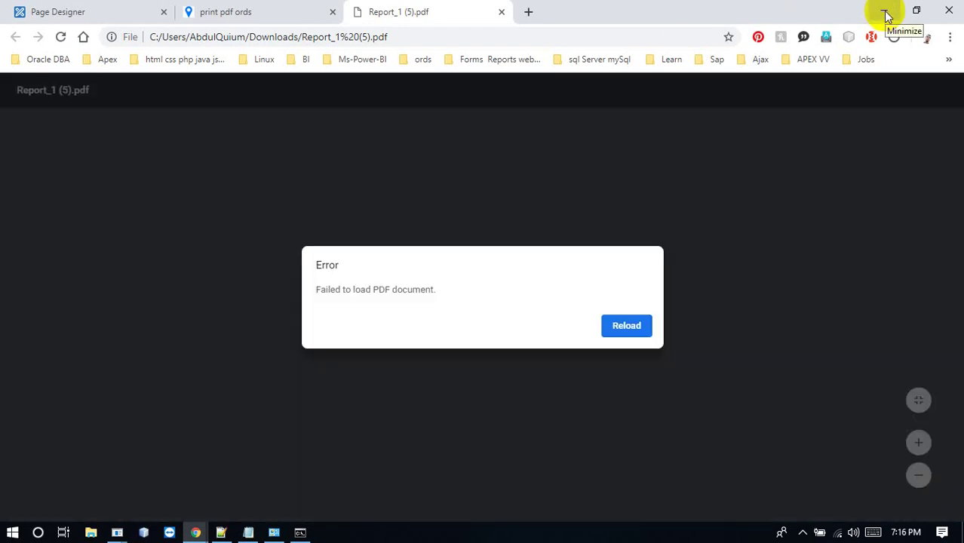
left_click(886, 12)
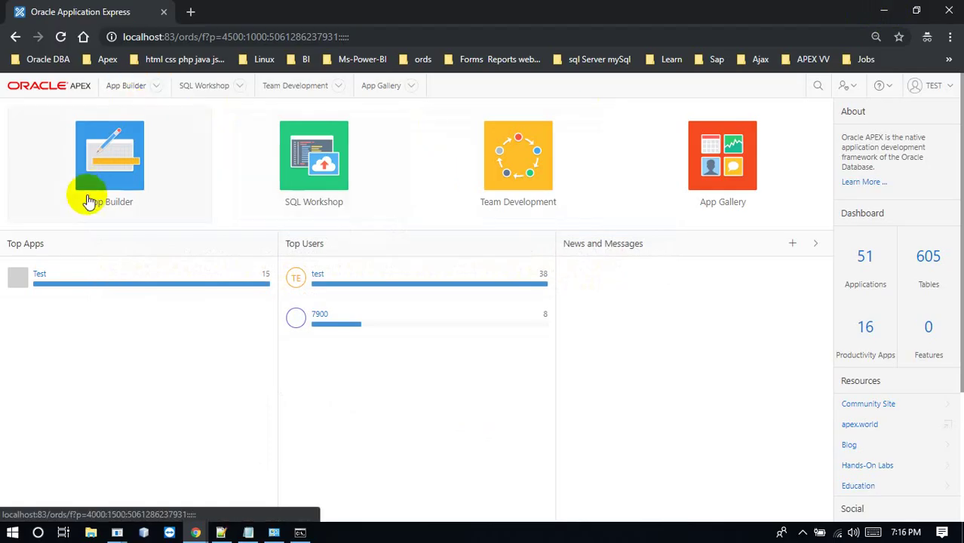
left_click(38, 274)
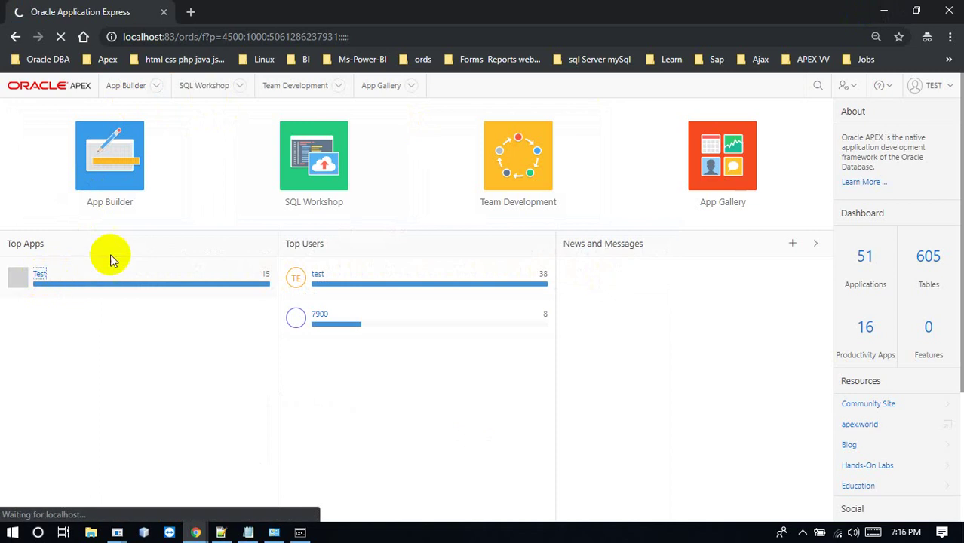
left_click(83, 203)
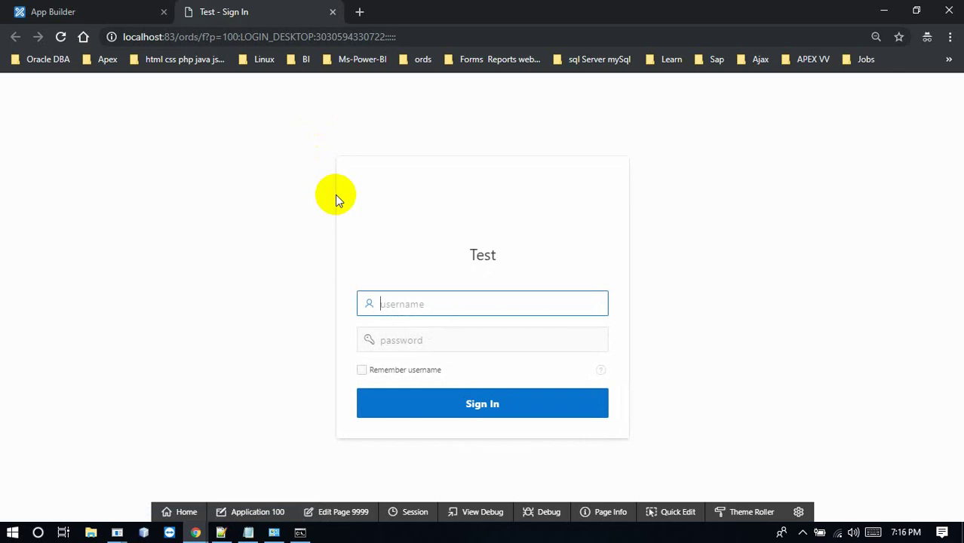
Sign in to the running Test app with the app username and password
type("7900")
key("Tab")
type("7900")
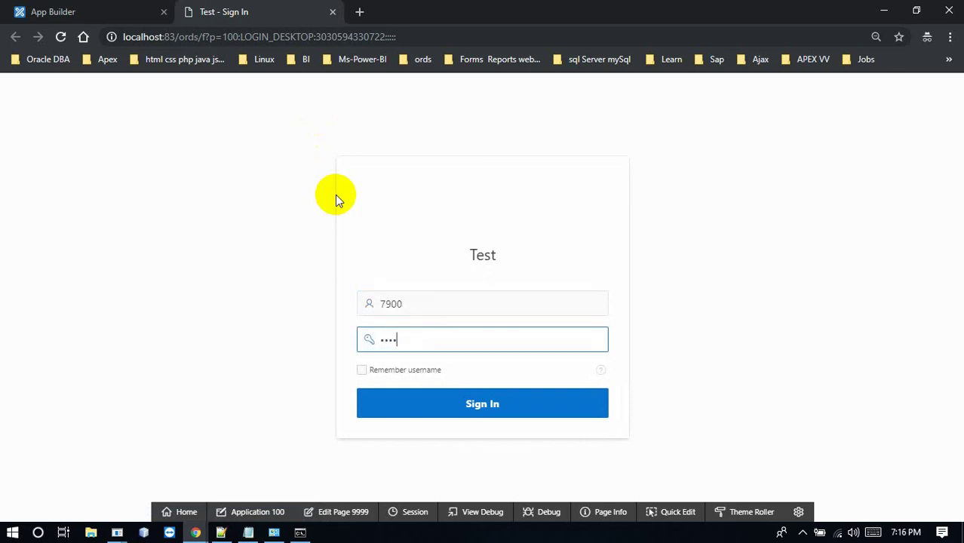
key("Return")
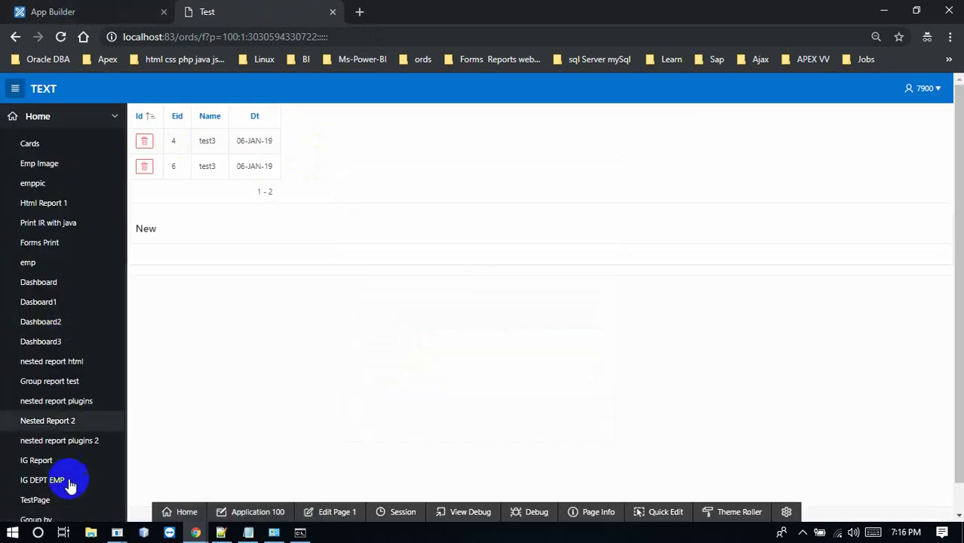
Open the print pdf ords page and print Report 1 as a PDF
scroll(125, 463, "down", 5)
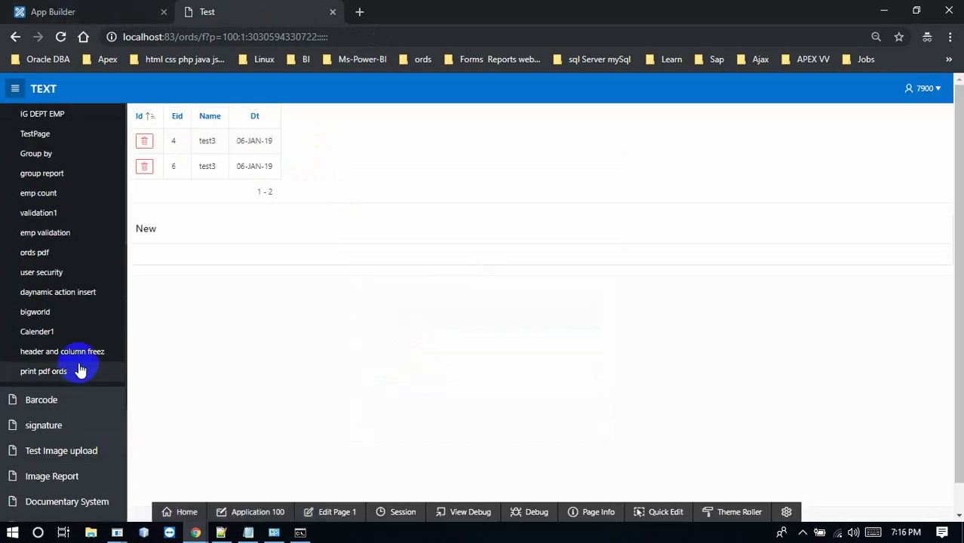
left_click(75, 371)
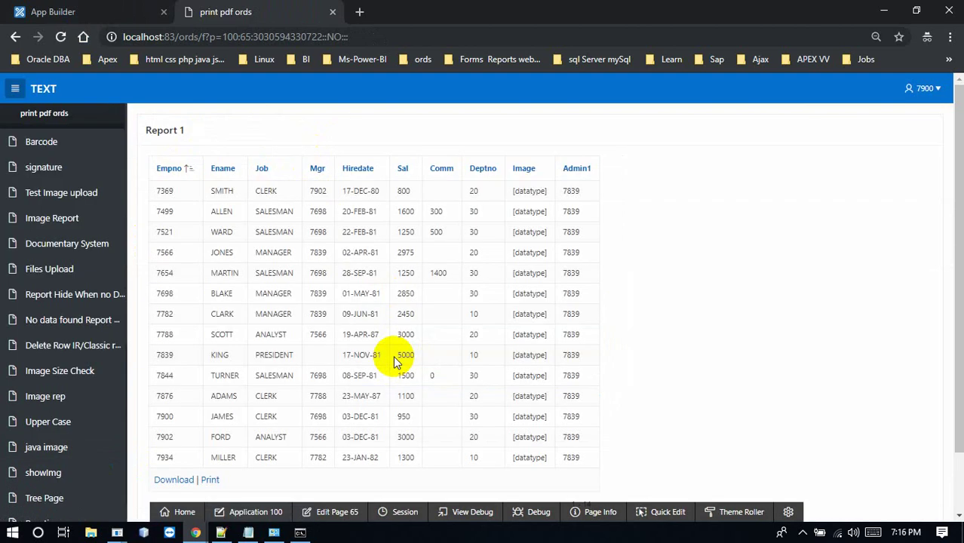
left_click(211, 482)
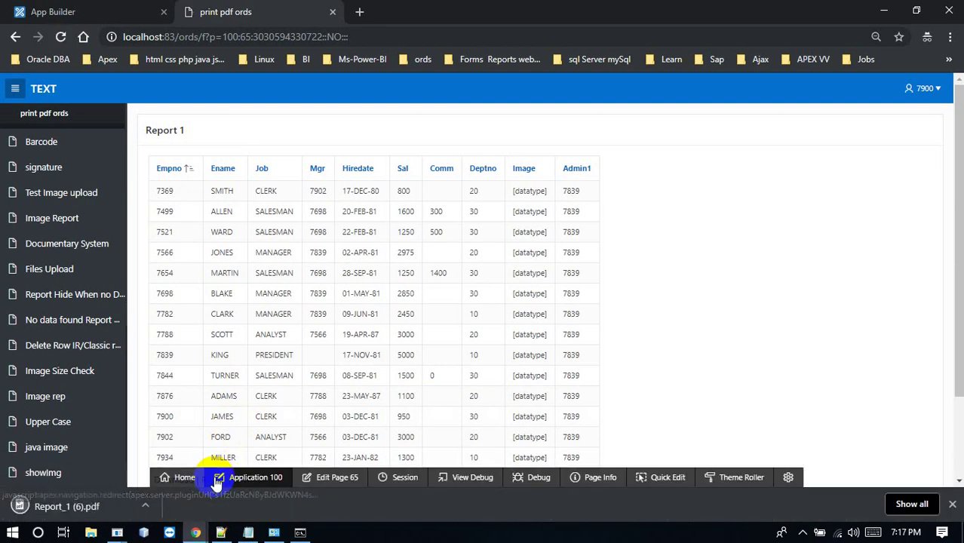
Open Report_1 (6).pdf and scroll through the employee table
left_click(82, 506)
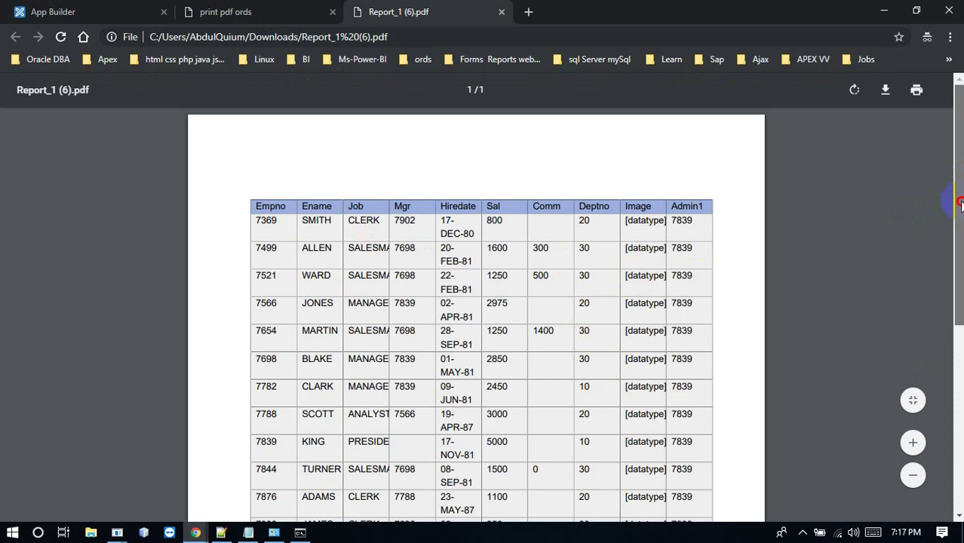
scroll(961, 191, "down", 3)
scroll(961, 191, "up", 3)
scroll(961, 191, "down", 1)
left_click_drag(959, 257, 960, 172)
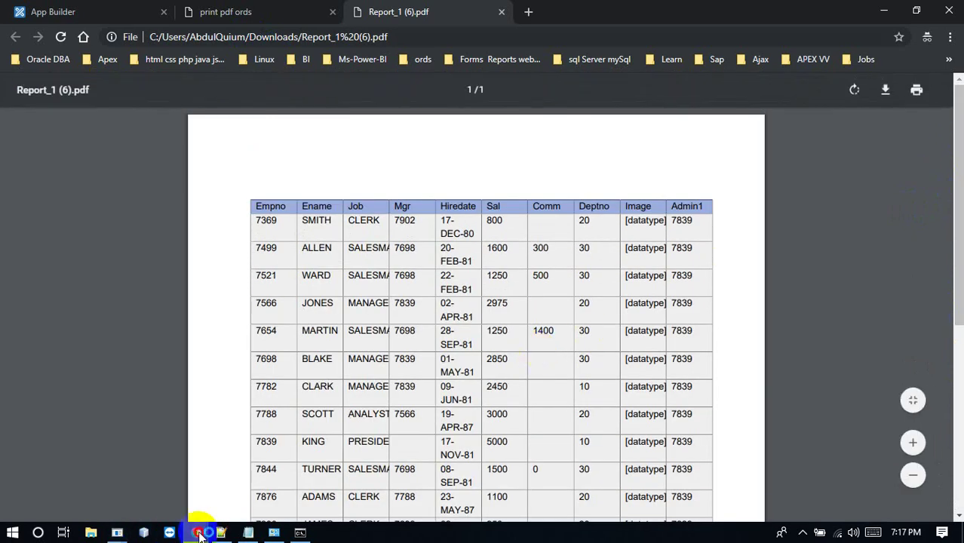
Close the Report_1 (5).pdf tab that failed to load
mouse_move(196, 533)
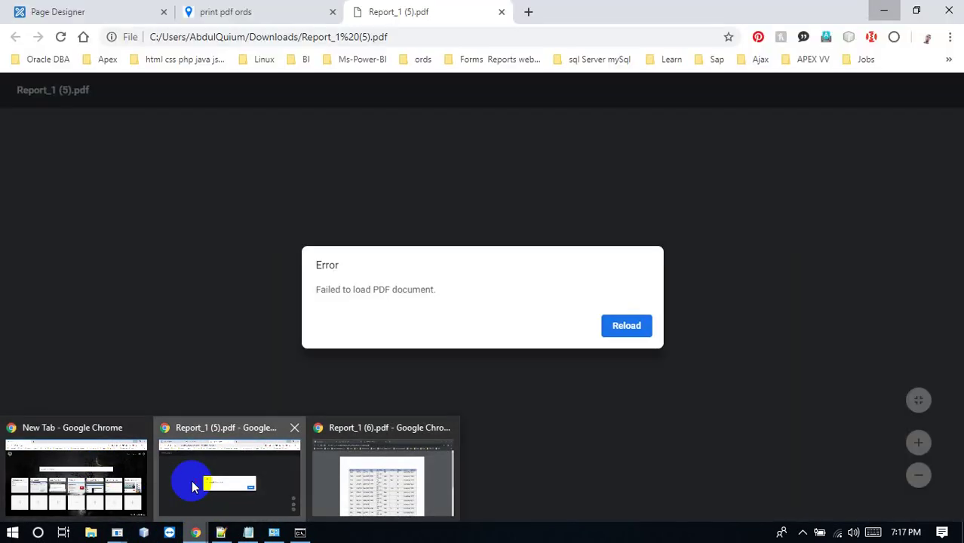
left_click(192, 487)
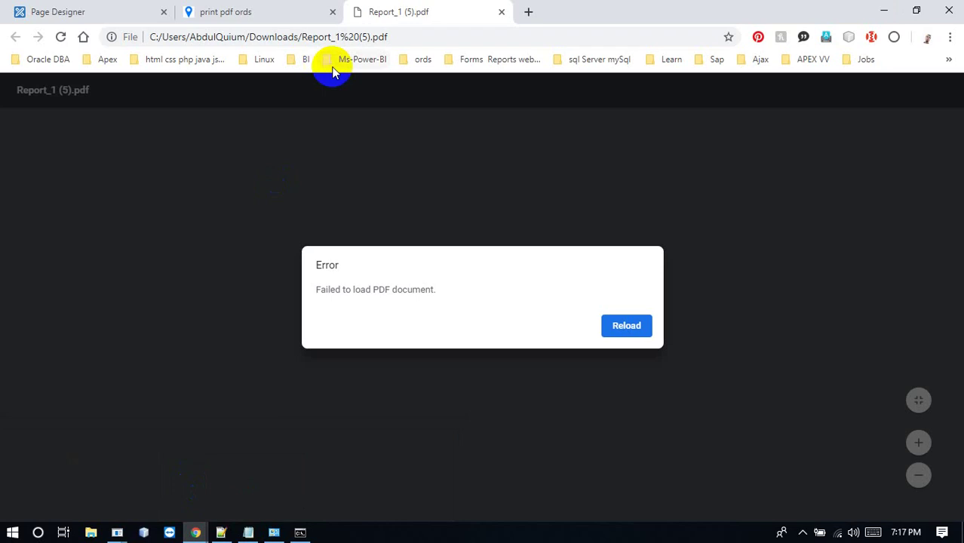
left_click(502, 12)
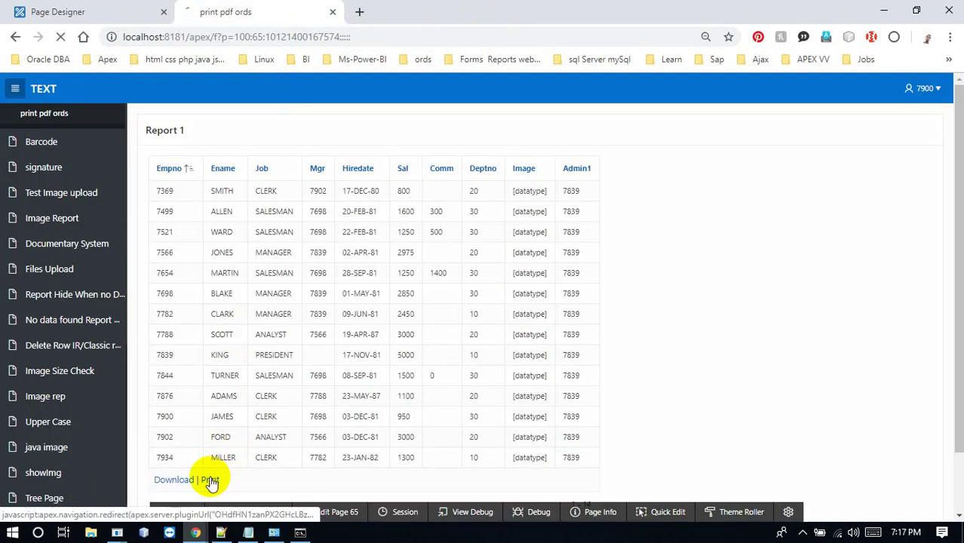
Print the report again and retry loading the failing Report_1 (7).pdf
left_click(210, 480)
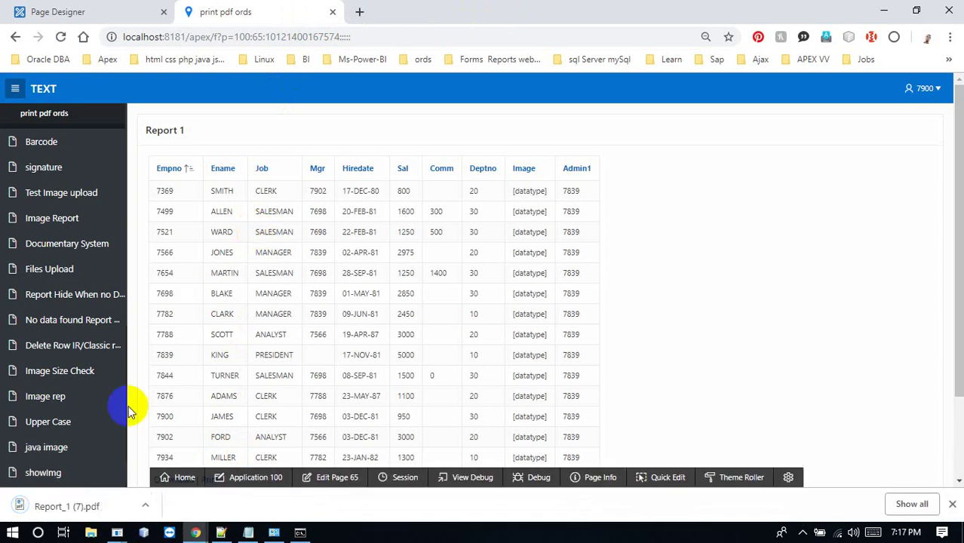
left_click(67, 507)
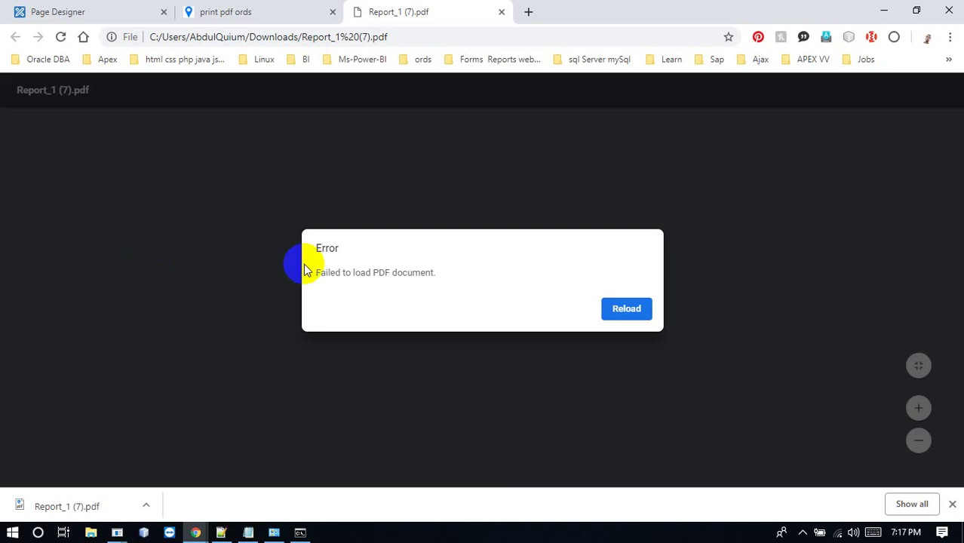
left_click(626, 309)
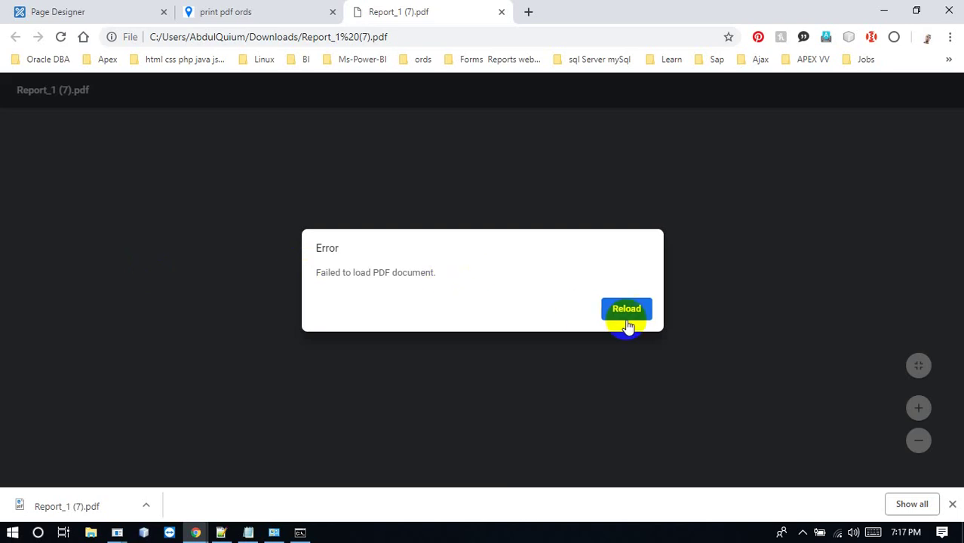
left_click(628, 327)
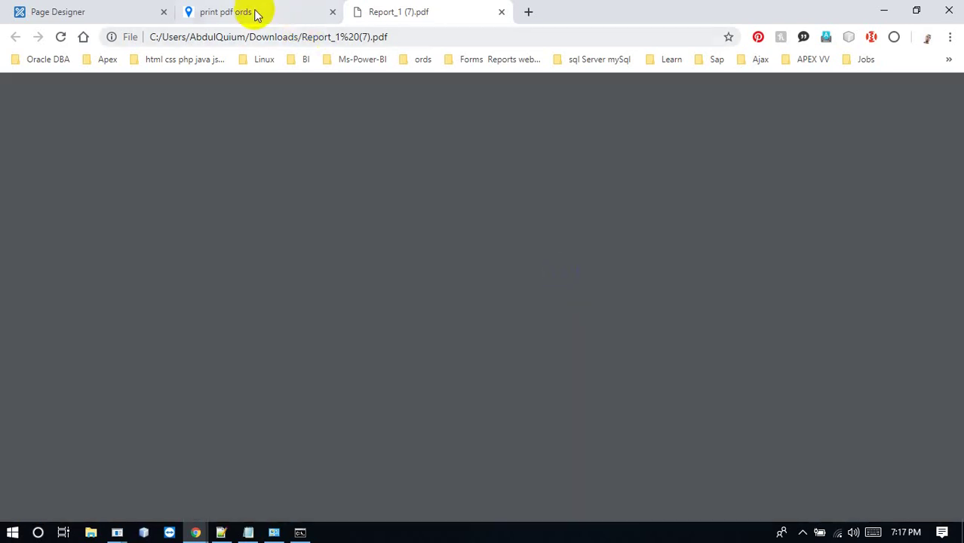
Close the failed Report_1 (7).pdf tab and reload the localhost:8181 report page
left_click(255, 13)
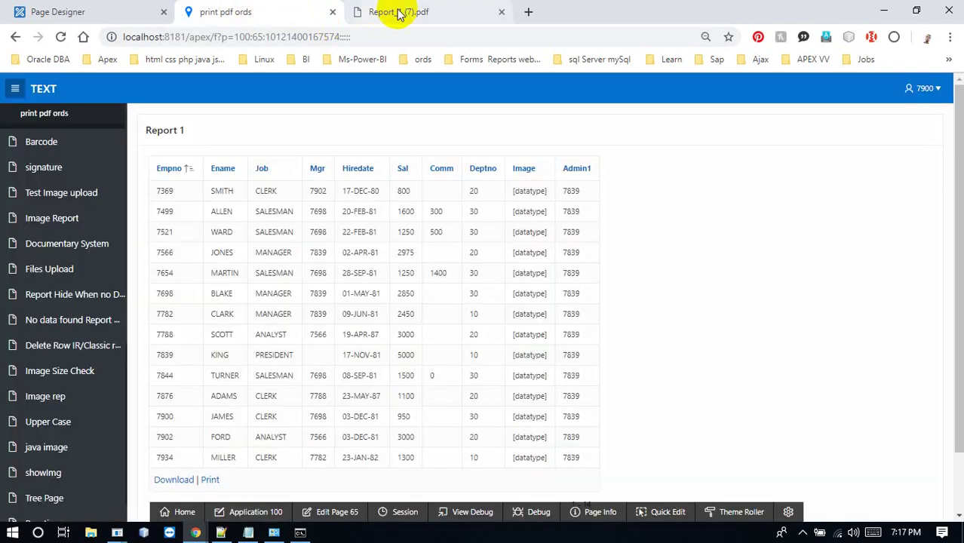
left_click(475, 14)
left_click(501, 12)
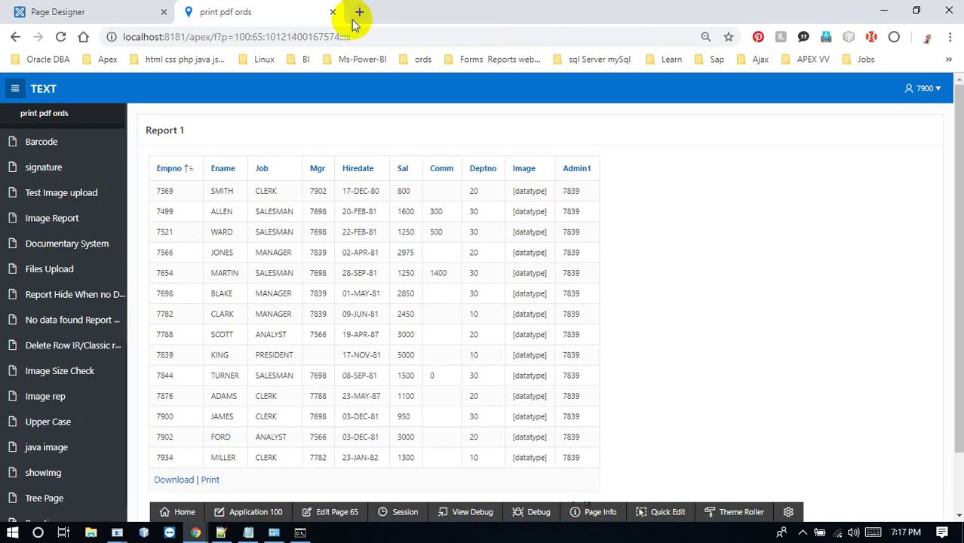
left_click(296, 37)
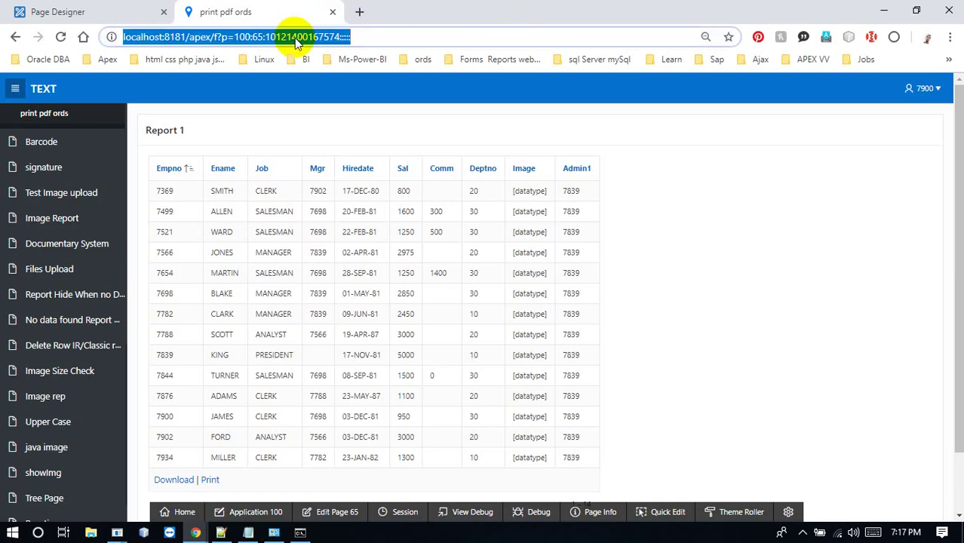
key("Return")
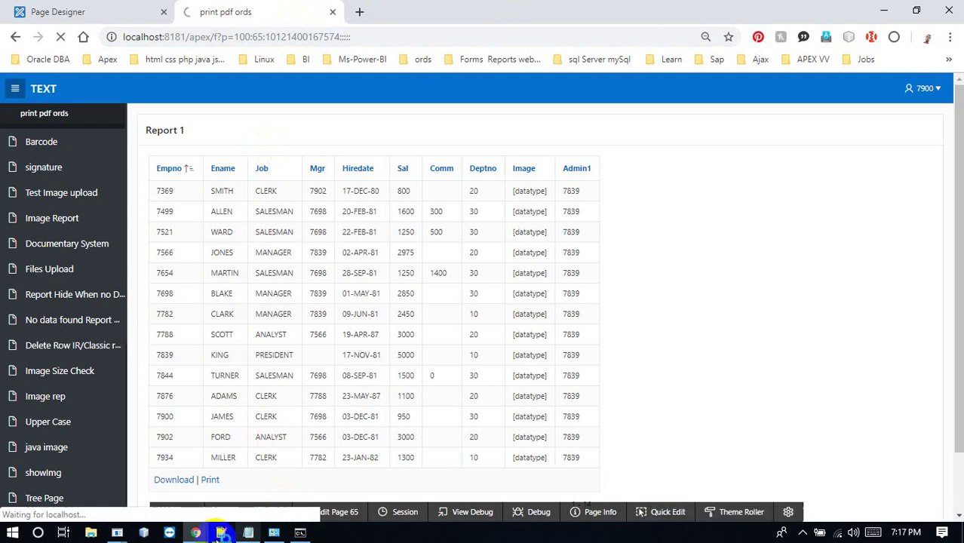
Check the working PDF window, then inspect the report page's address
left_click(195, 531)
left_click(338, 473)
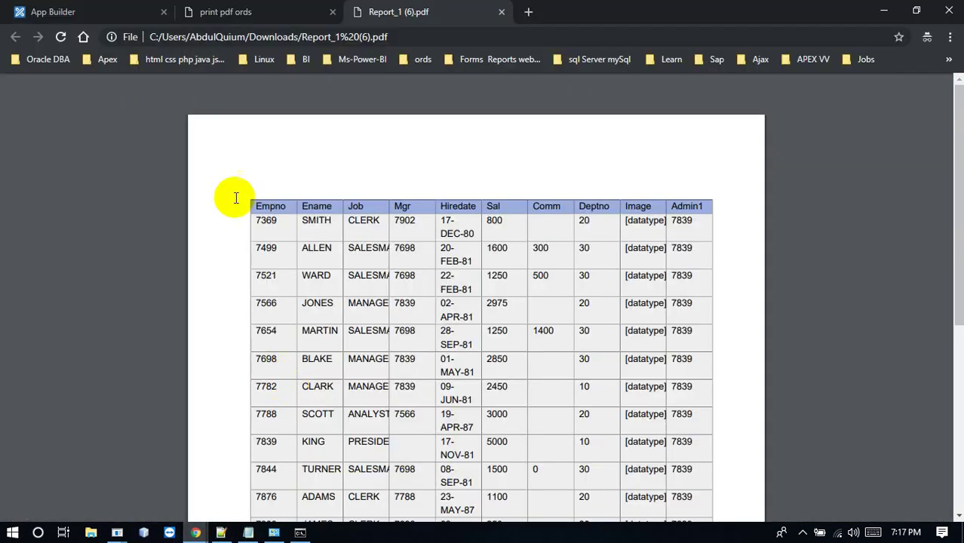
left_click(223, 12)
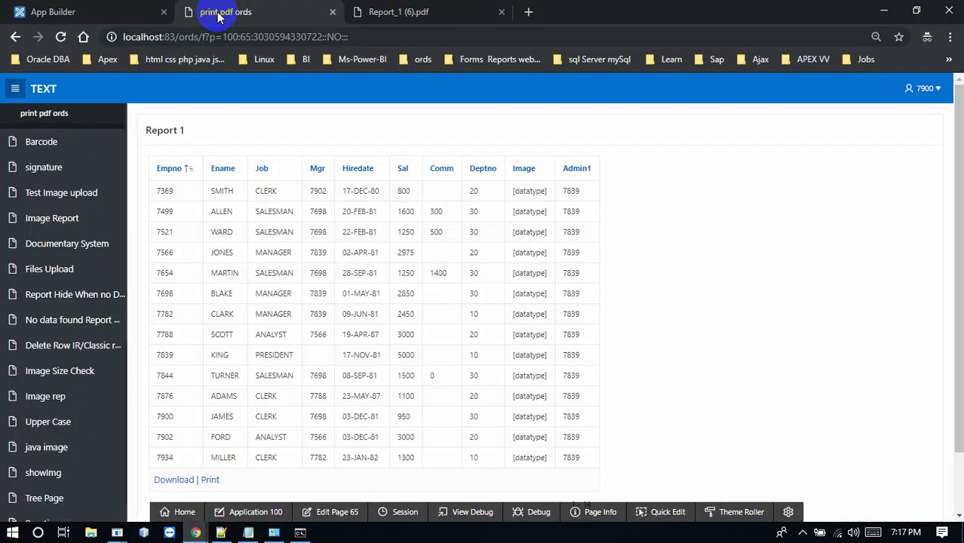
left_click(170, 37)
left_click(175, 37)
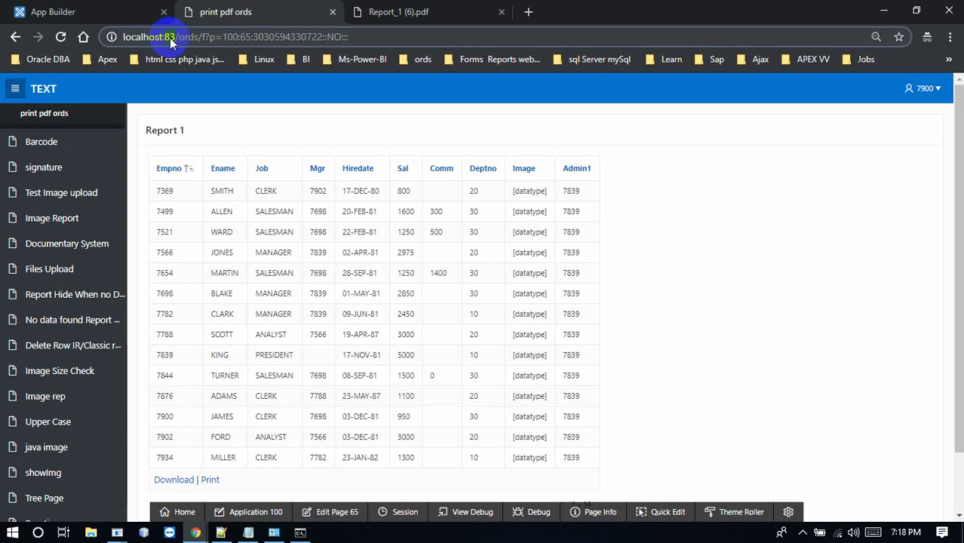
left_click(269, 142)
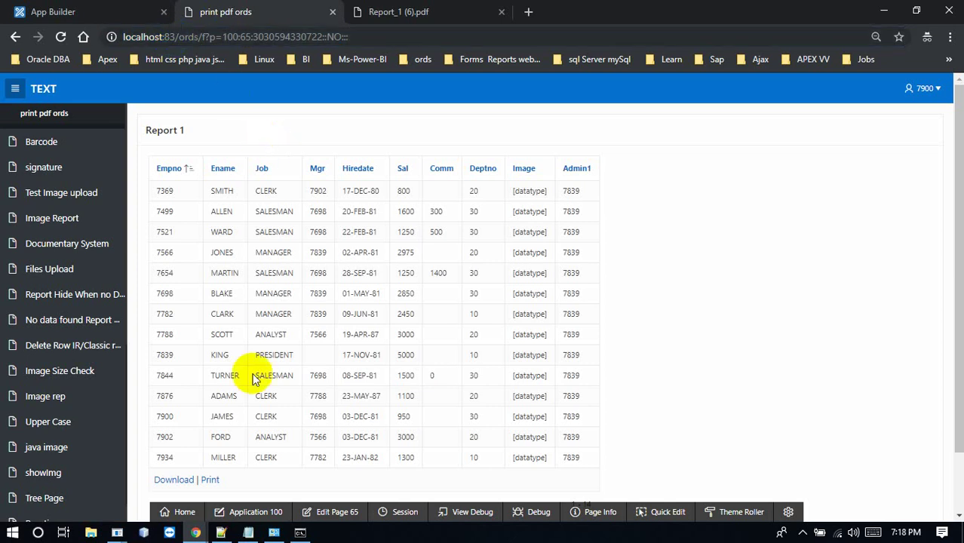
Reload the print pdf ords page in the localhost:8181 window
left_click(197, 532)
left_click(189, 476)
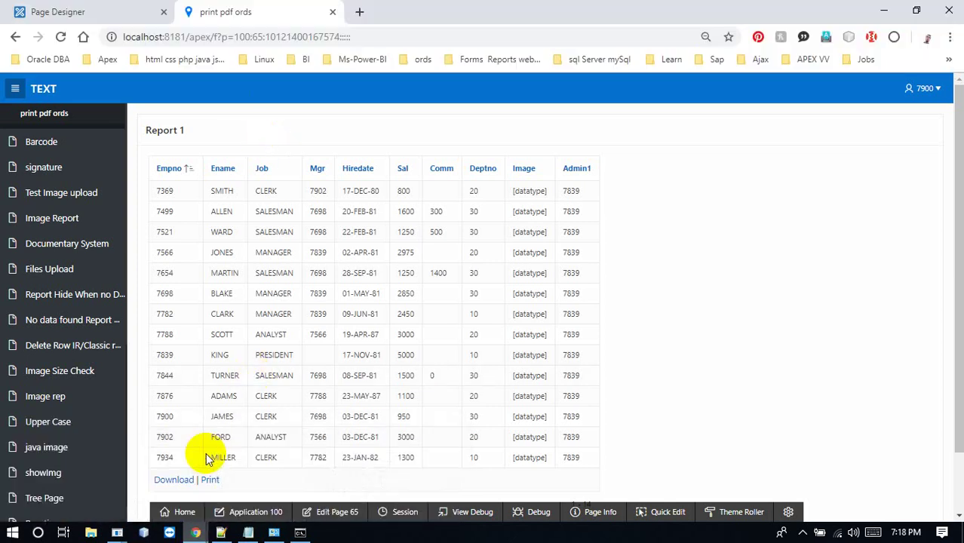
left_click(248, 37)
key("Return")
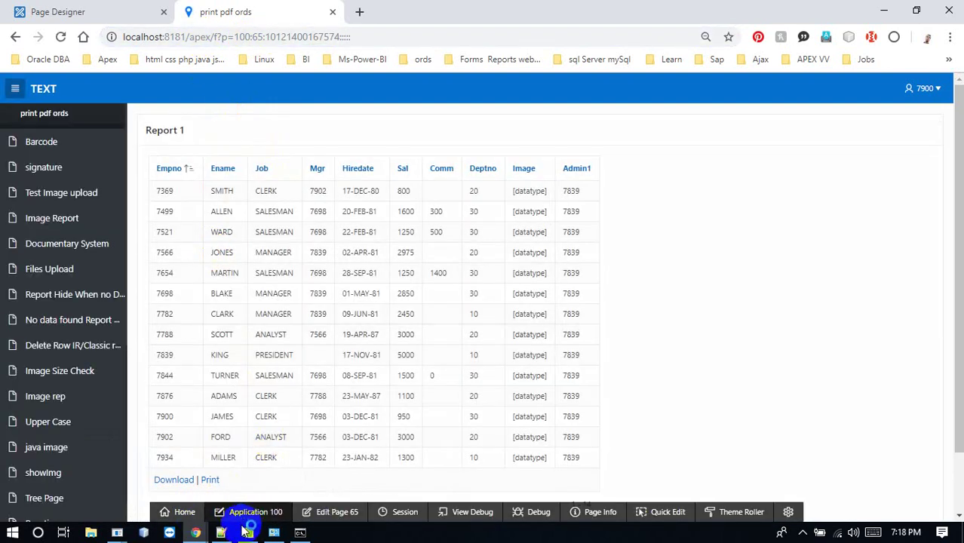
Print Report_1 (8).pdf, retry its failed load, and return to the report
left_click(210, 480)
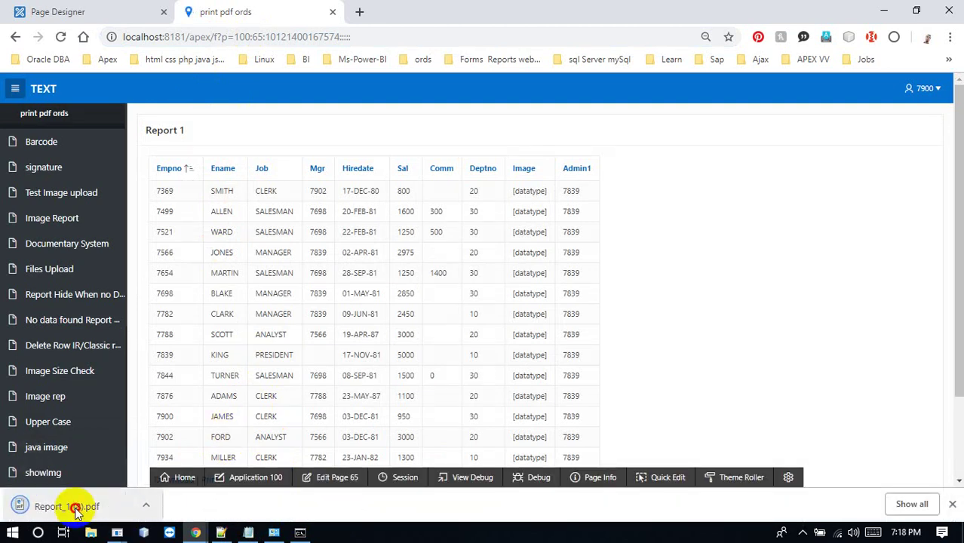
left_click(75, 507)
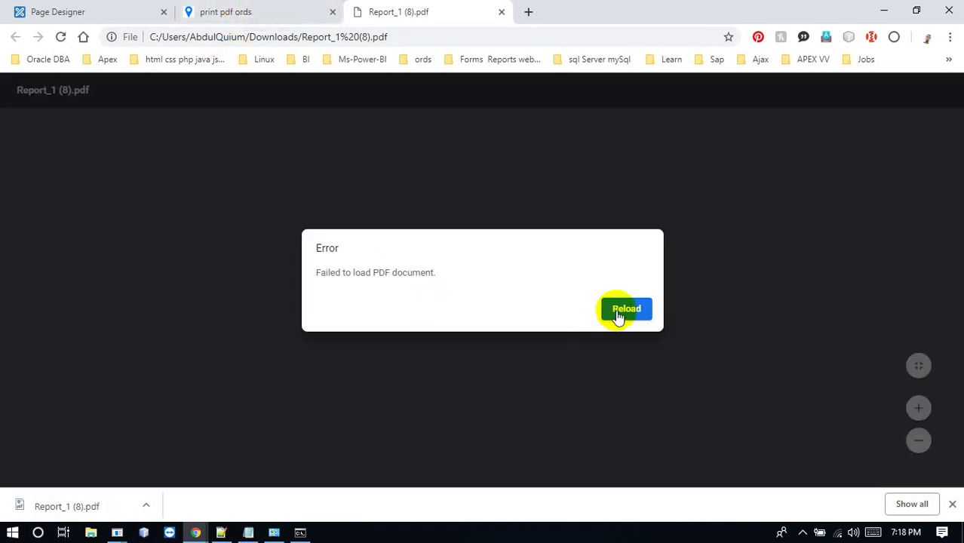
left_click(620, 310)
left_click(277, 6)
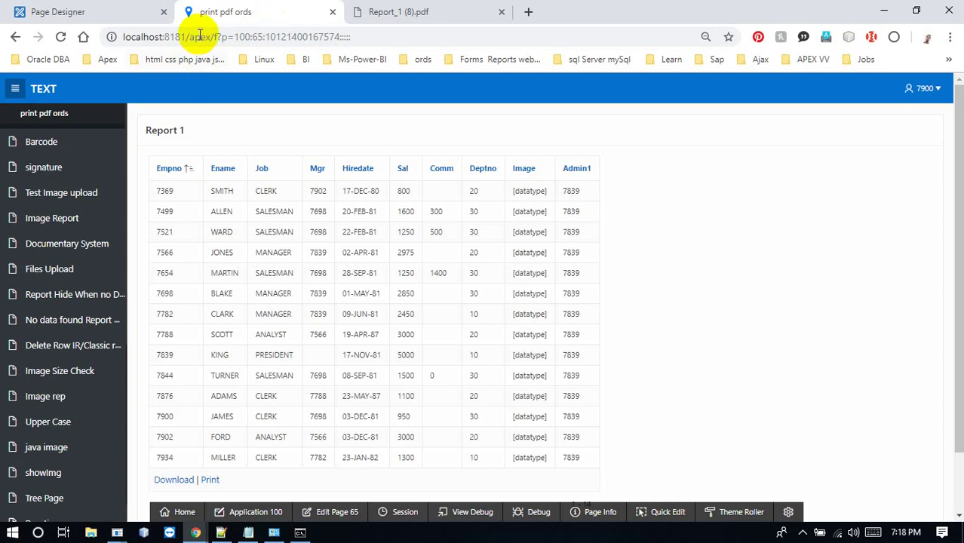
Change the page address port to 83 and load it
left_click(189, 36)
left_click(184, 35)
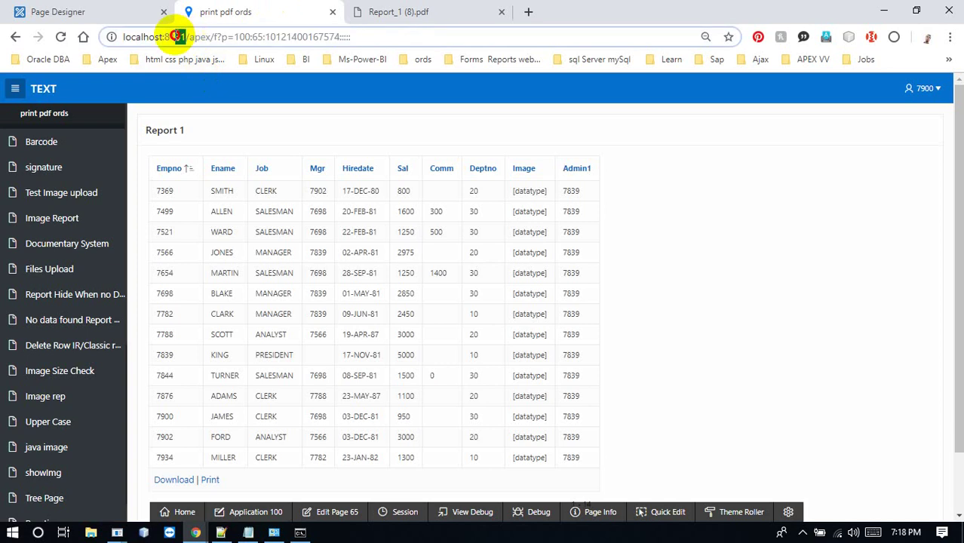
type("3")
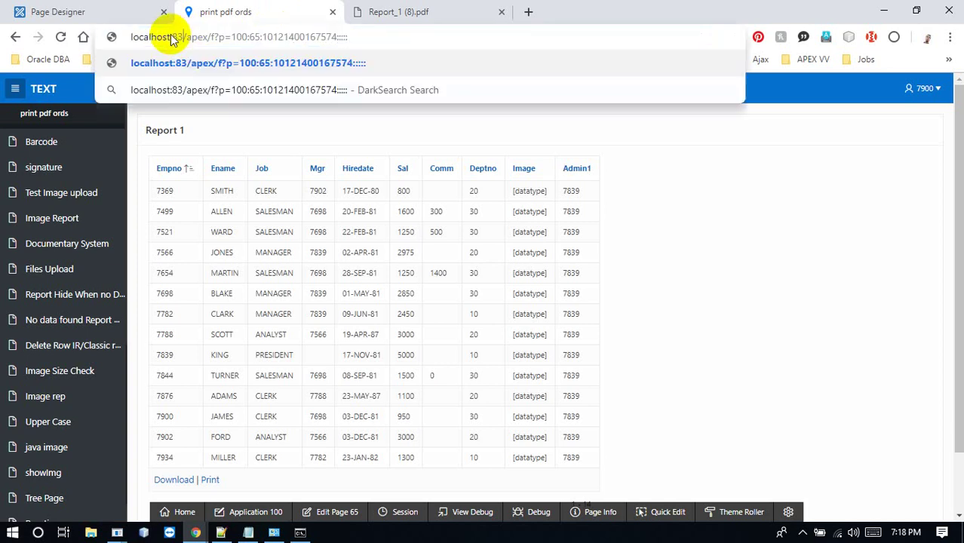
key("Return")
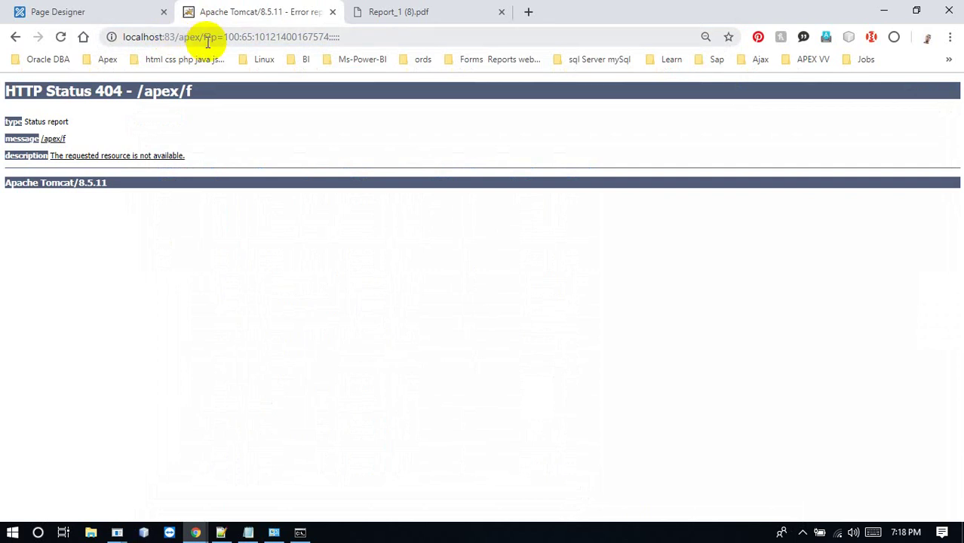
Strip the application path to reach the Tomcat root, then open localhost:83/ords
left_click(208, 42)
left_click(181, 37)
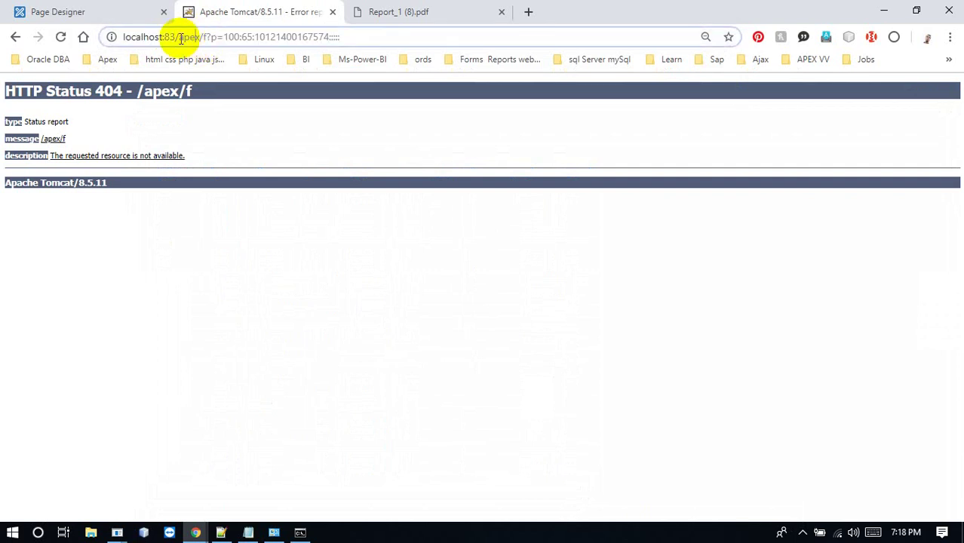
left_click_drag(181, 37, 437, 41)
key("BackSpace")
key("Return")
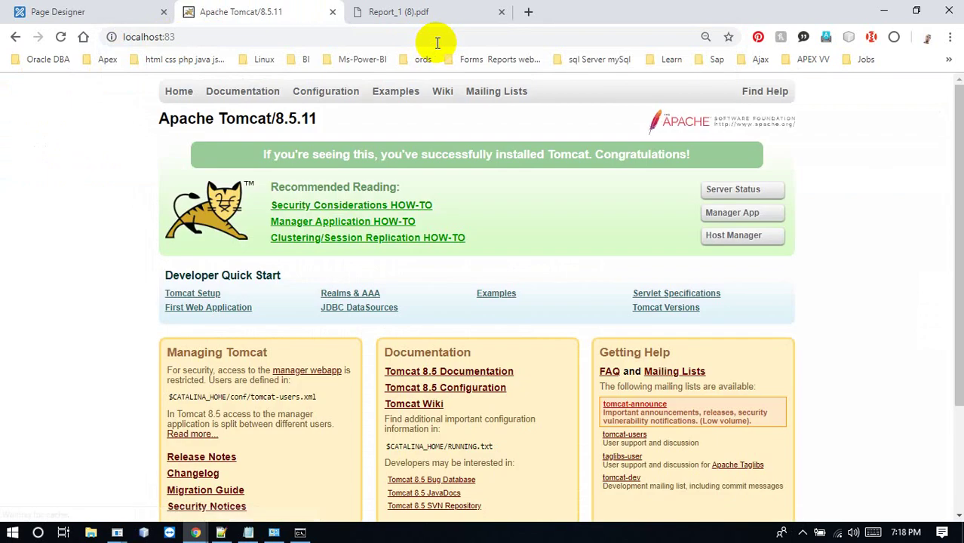
left_click(437, 43)
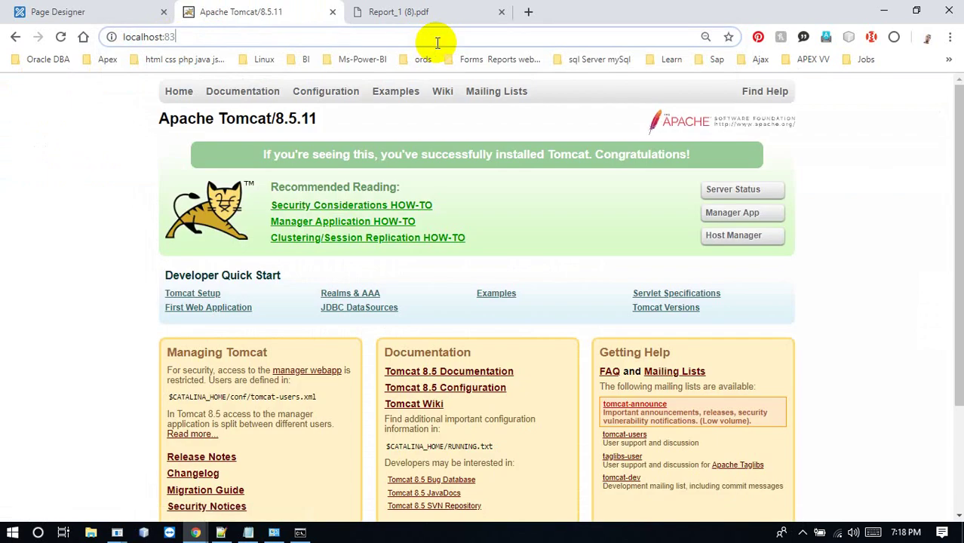
type("/or")
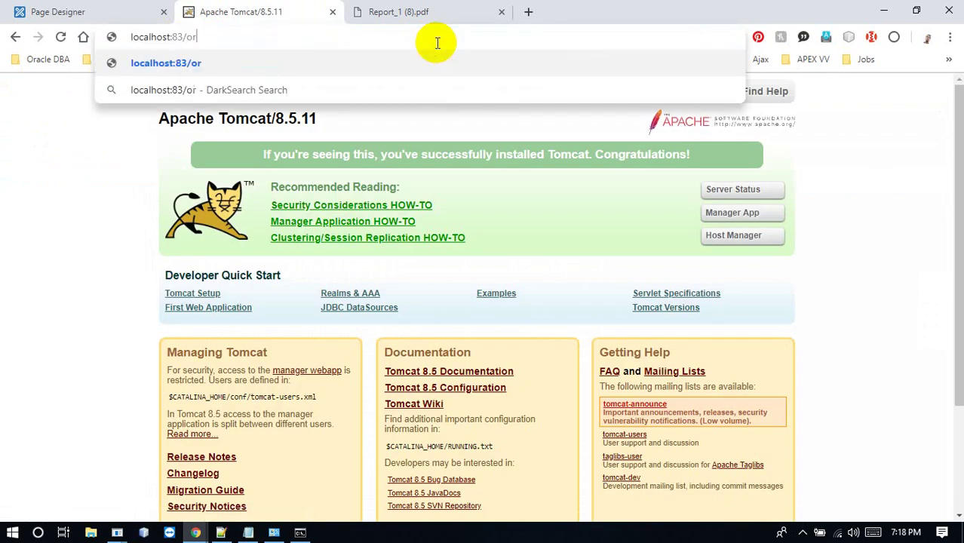
type("ds")
key("Return")
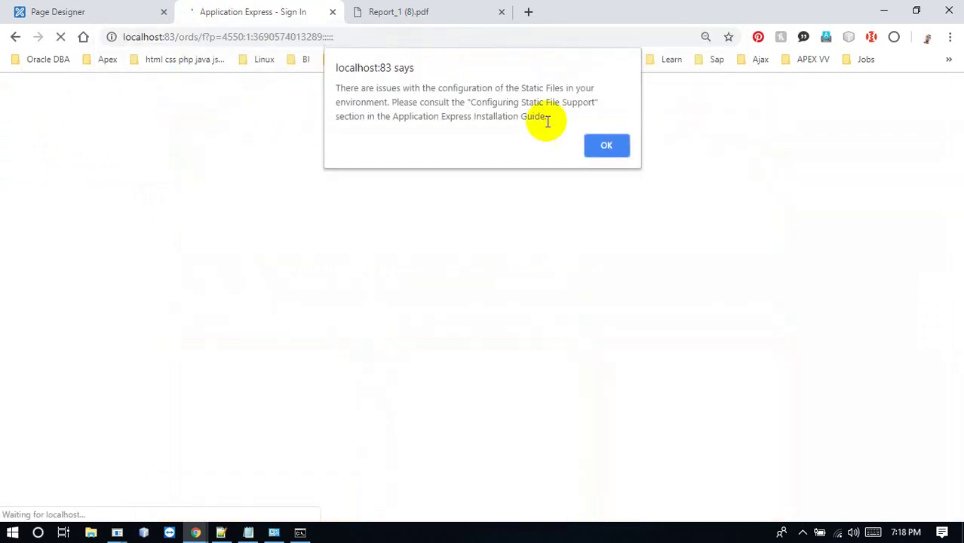
Dismiss the static files warning and sign in to the workspace as 'test'
left_click(598, 145)
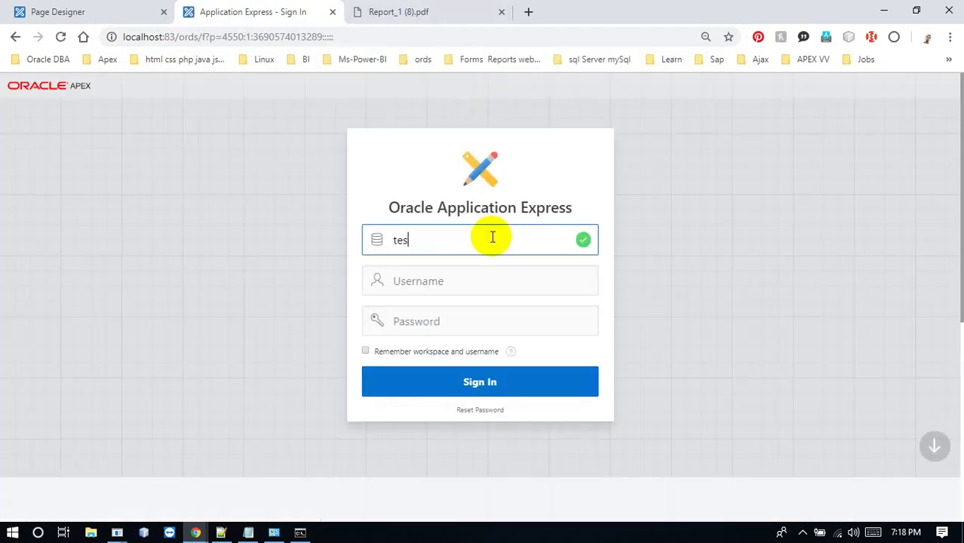
key("Tab")
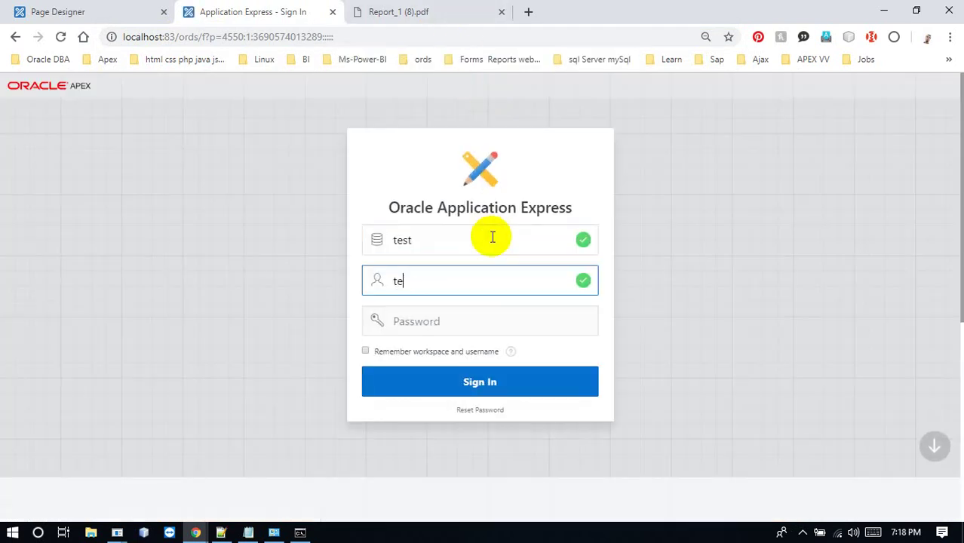
type("test")
key("Tab")
key("Return")
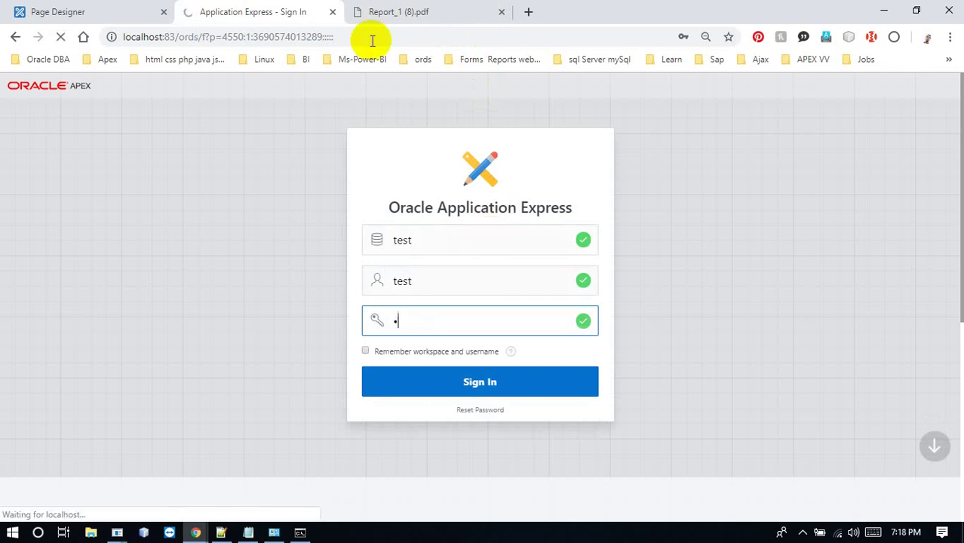
Close the failed Report_1 (8).pdf tab and open the Test application
left_click(428, 22)
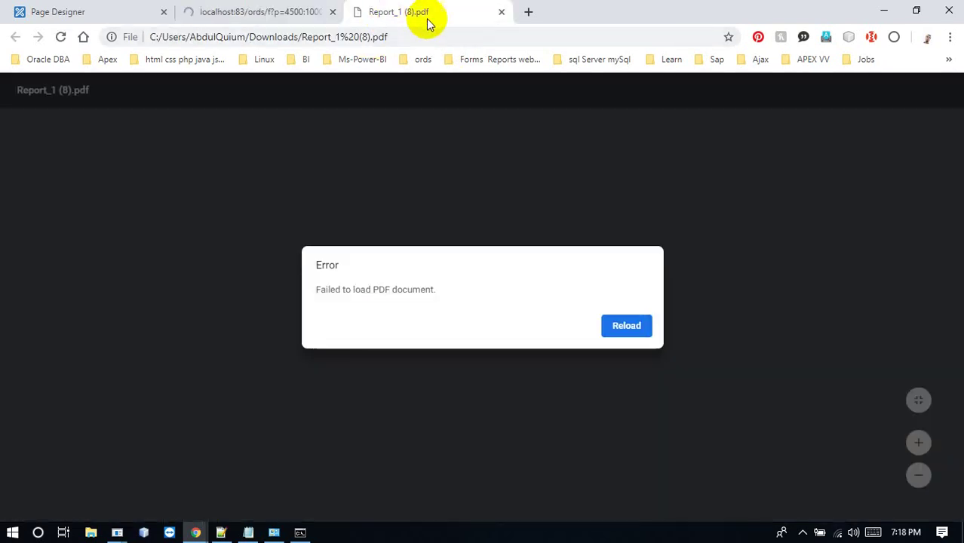
left_click(501, 13)
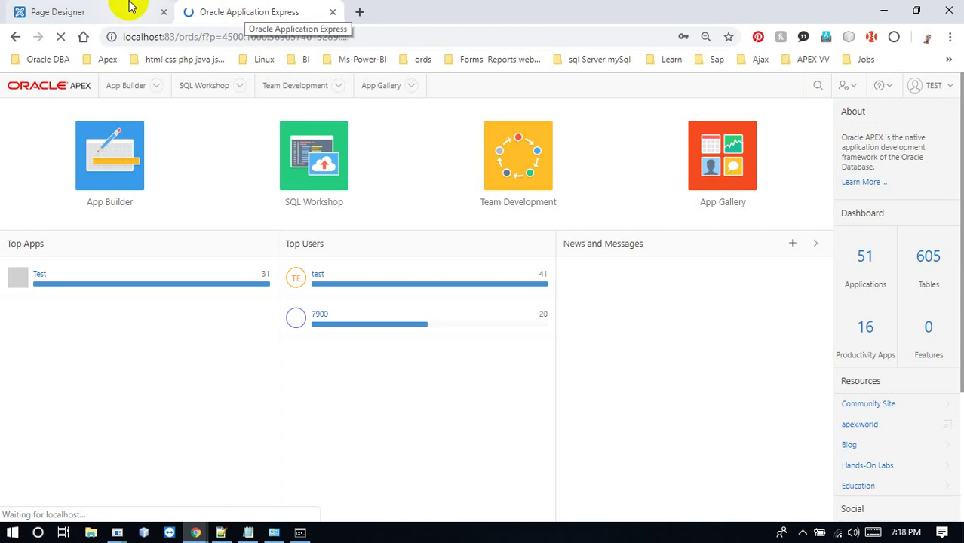
left_click(127, 9)
left_click(191, 9)
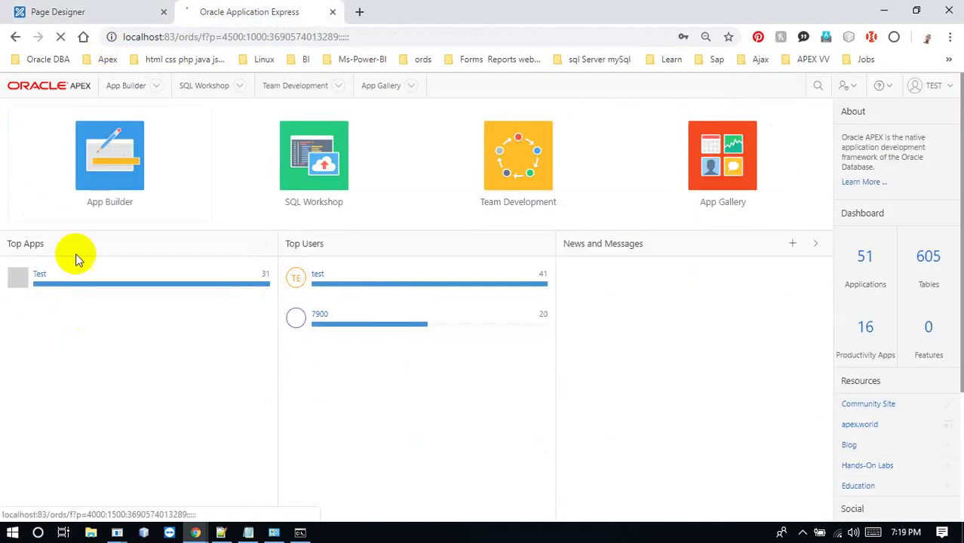
left_click(40, 276)
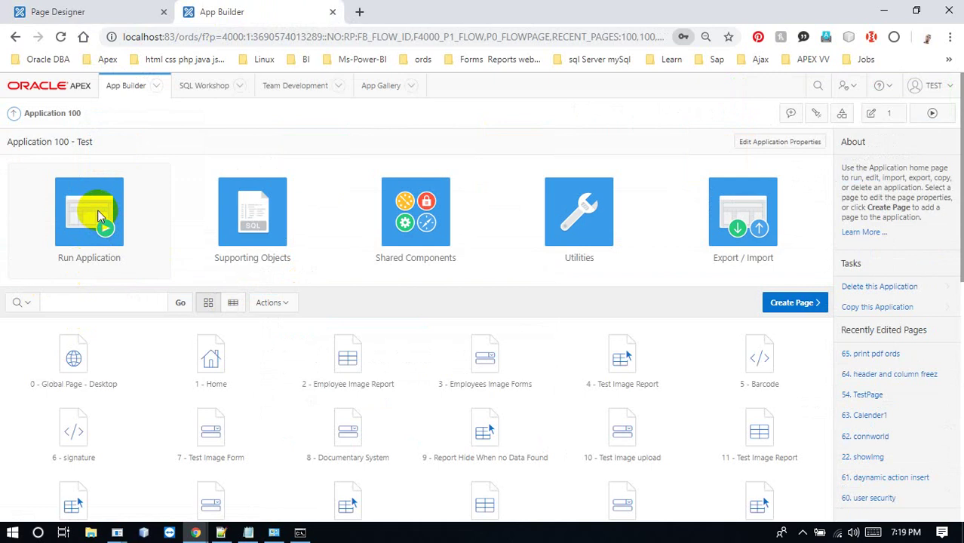
Run Application 100 and close the Page Designer tab
left_click(98, 210)
left_click(123, 7)
left_click(163, 12)
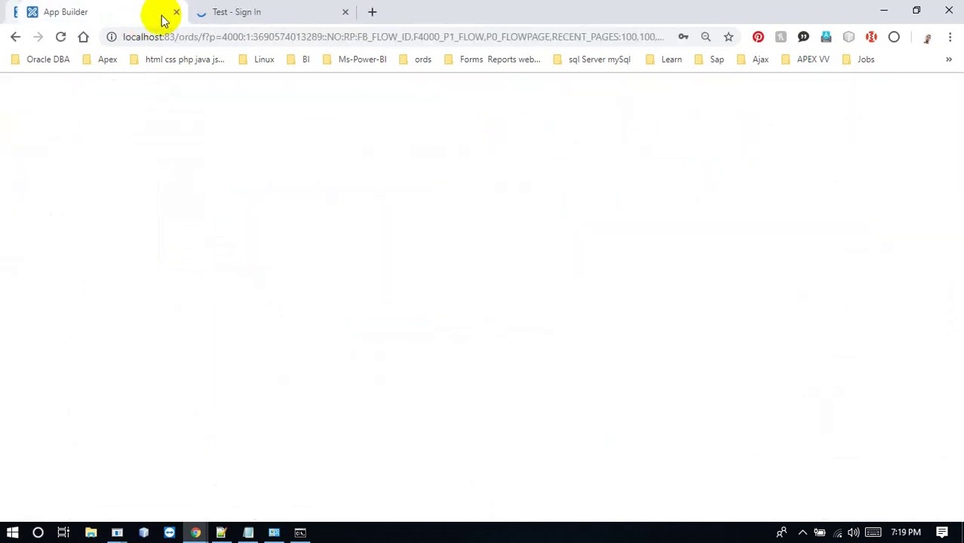
left_click(218, 13)
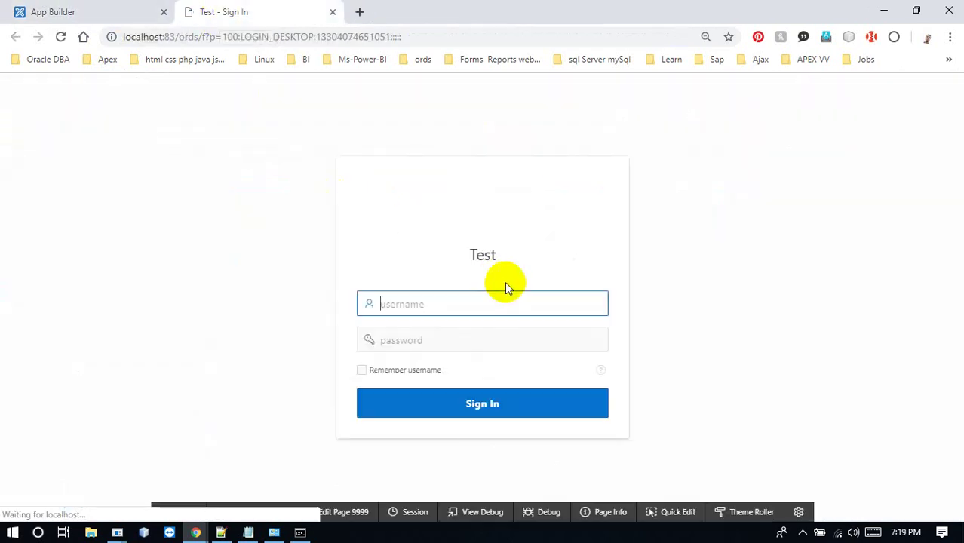
Sign in to the Test app, decline saving the password, and open print pdf ords
type("7900")
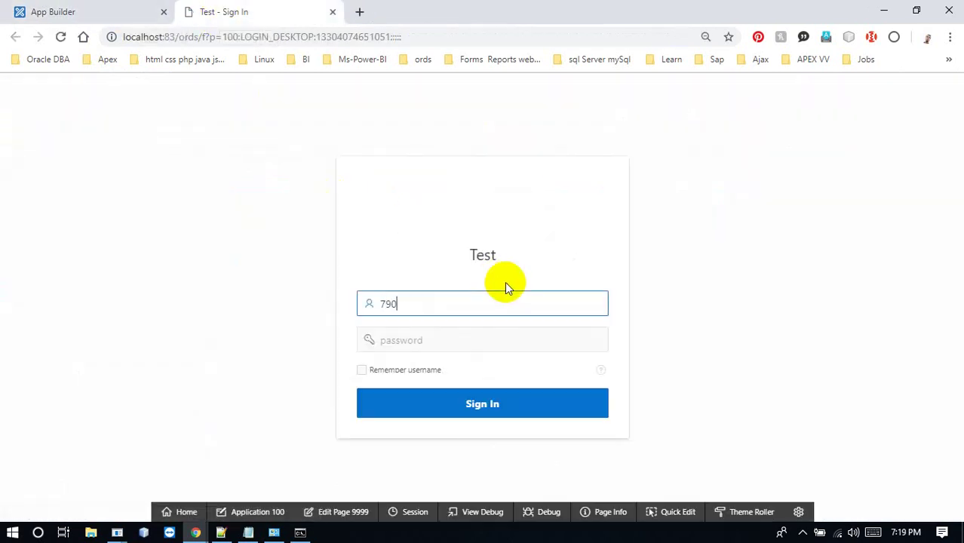
key("Tab")
type("7900")
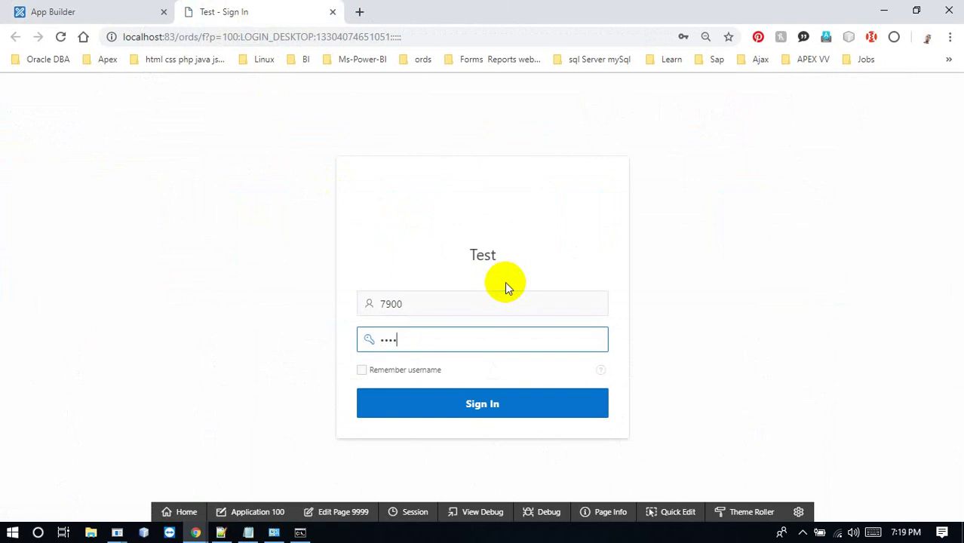
key("Return")
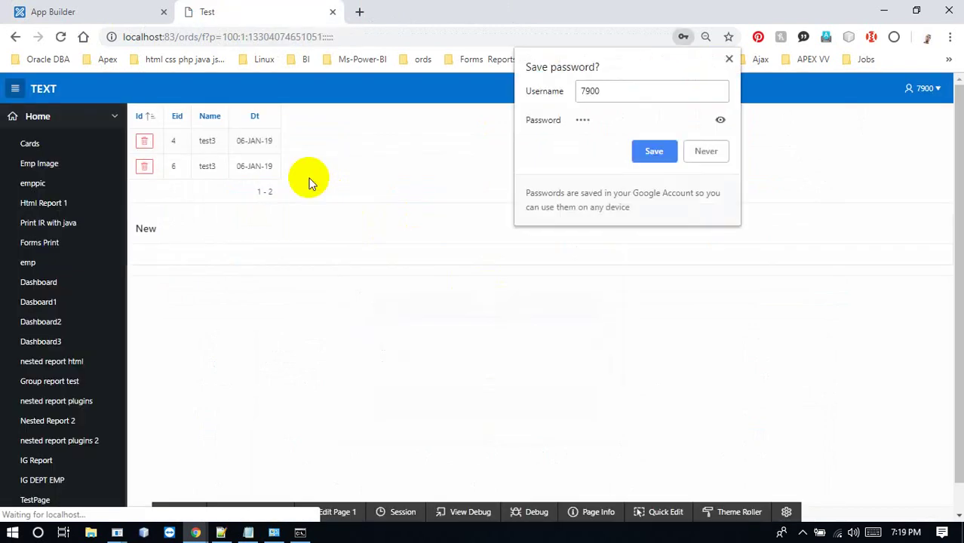
left_click(729, 61)
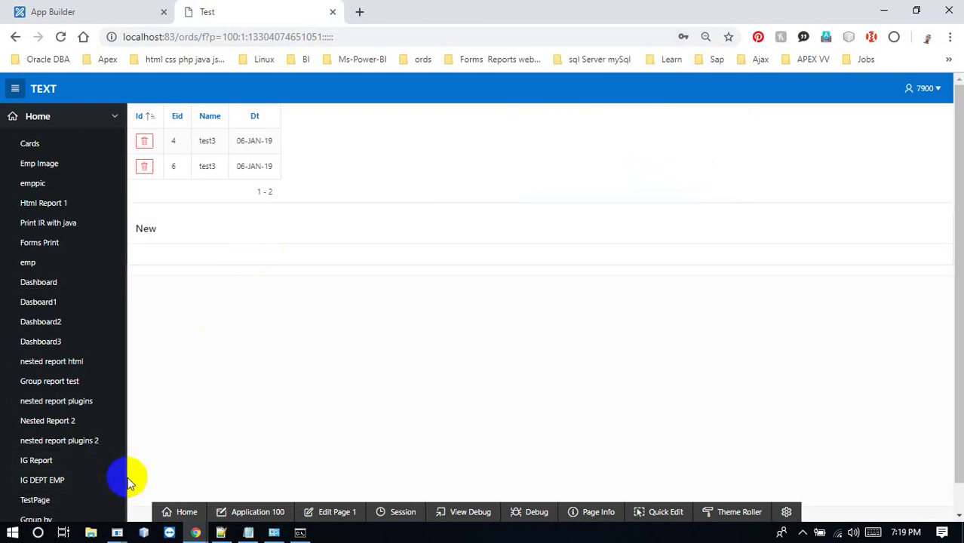
scroll(125, 476, "down", 5)
left_click(61, 370)
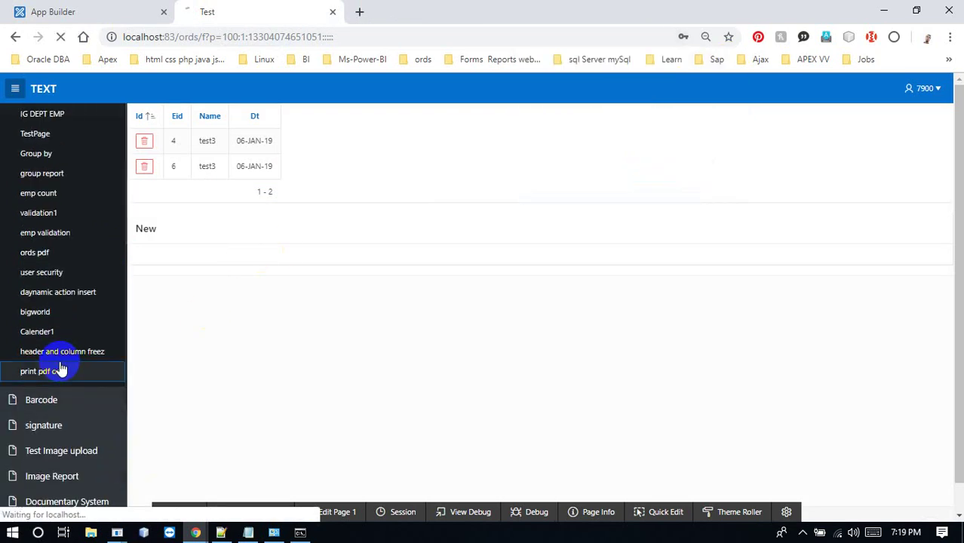